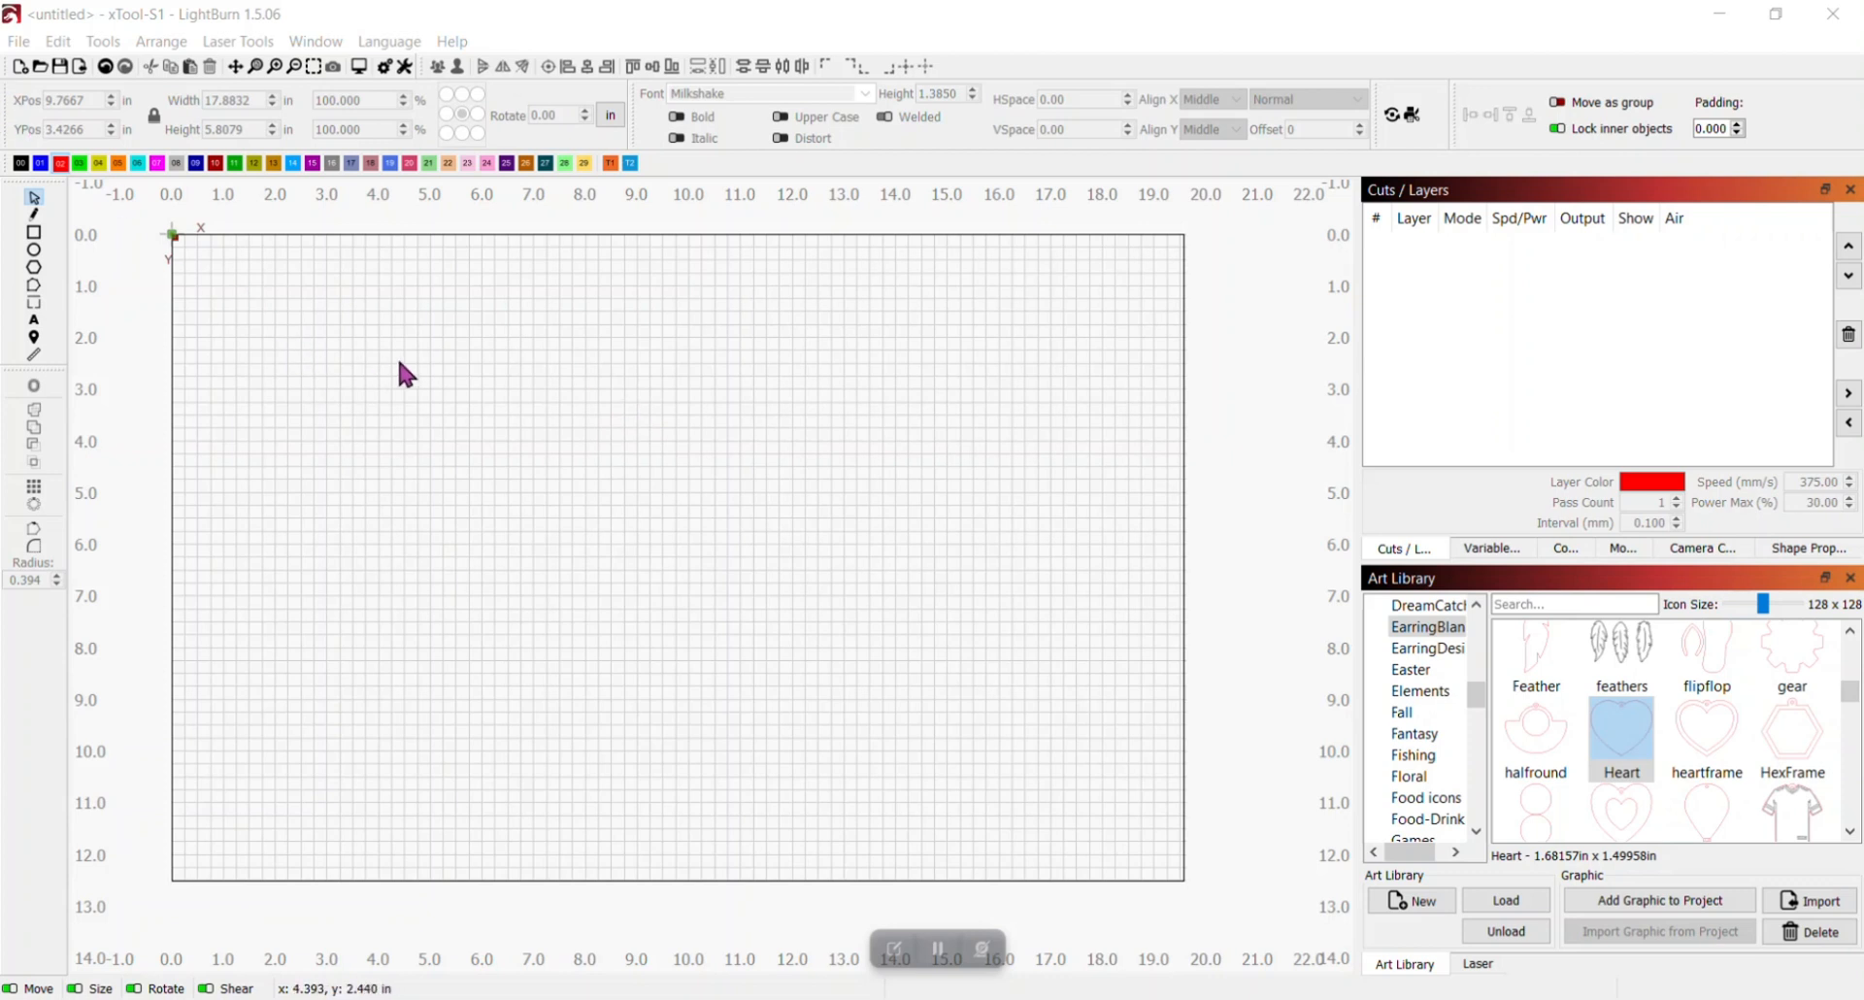
Import the cat photo cat-8436843_1920 from the WIPTEMP folder into the project
{"action": "left_click", "coordinate": [21, 42]}
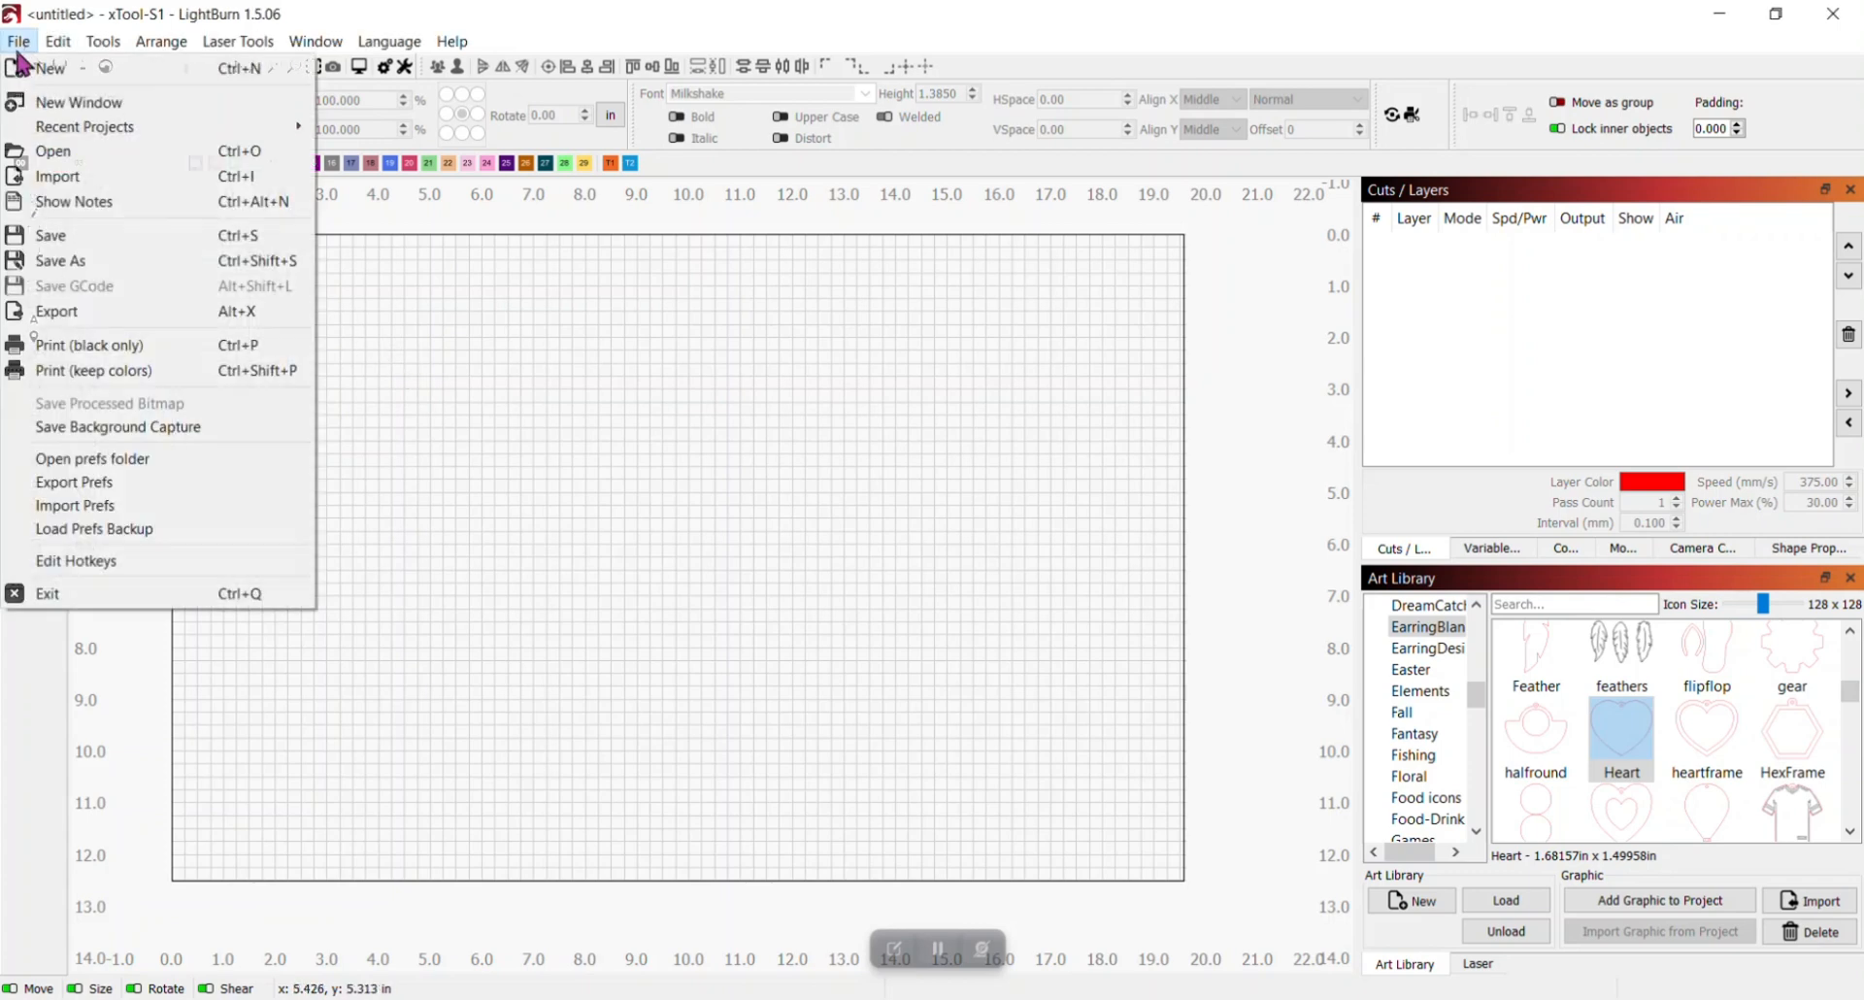
{"action": "left_click", "coordinate": [58, 151]}
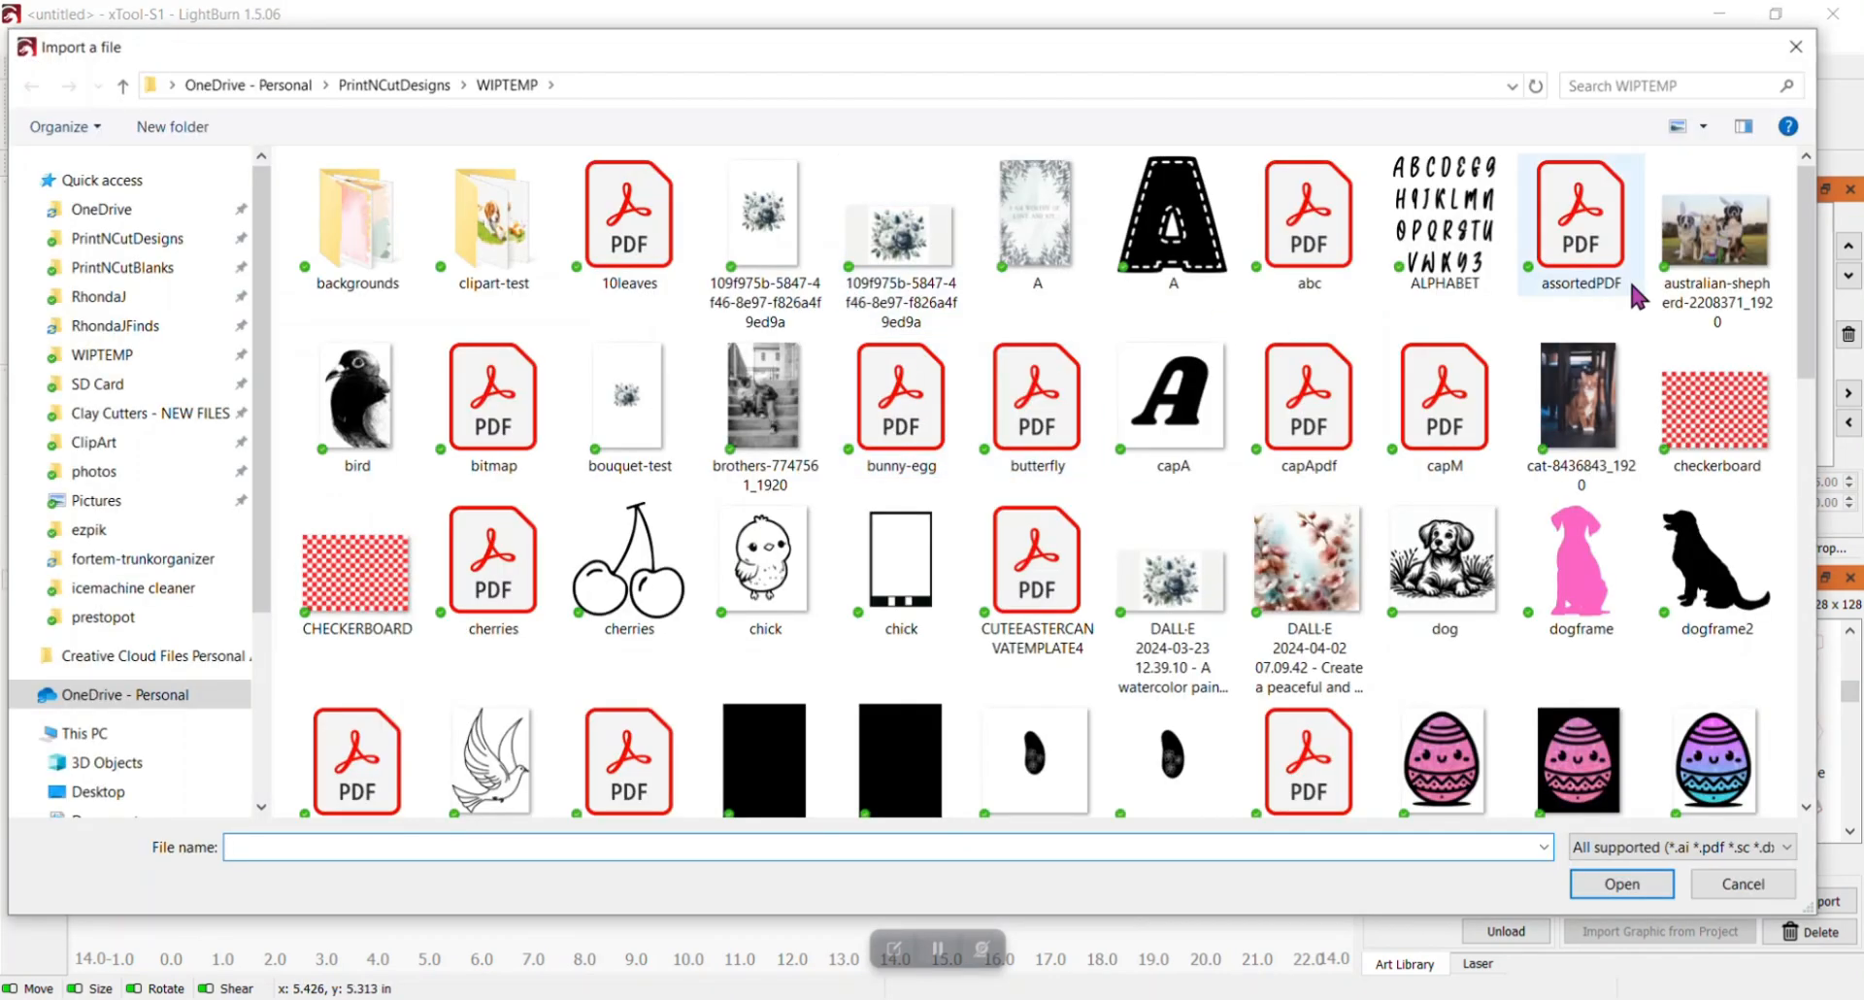
{"action": "double_click", "coordinate": [1560, 441]}
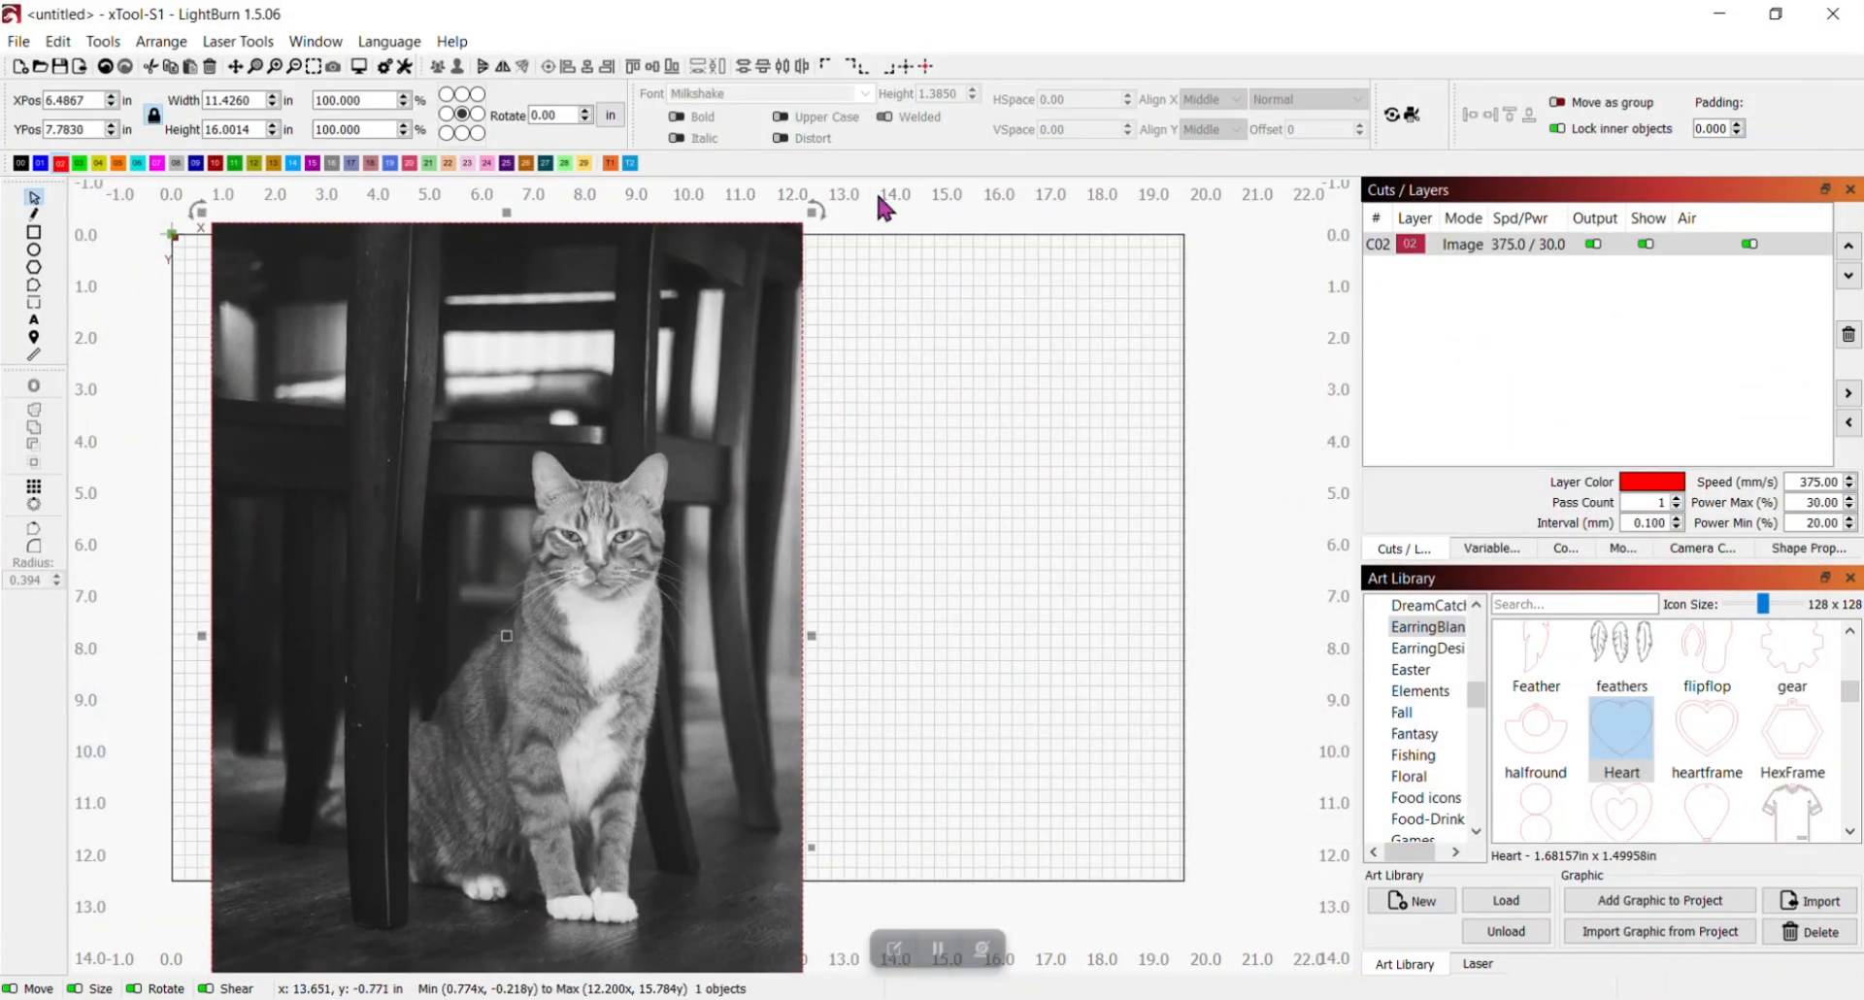
Scale the cat photo down to about 7.8 by 10.9 in and position it fully inside the work area
{"action": "left_click_drag", "start_coordinate": [814, 214], "coordinate": [615, 410]}
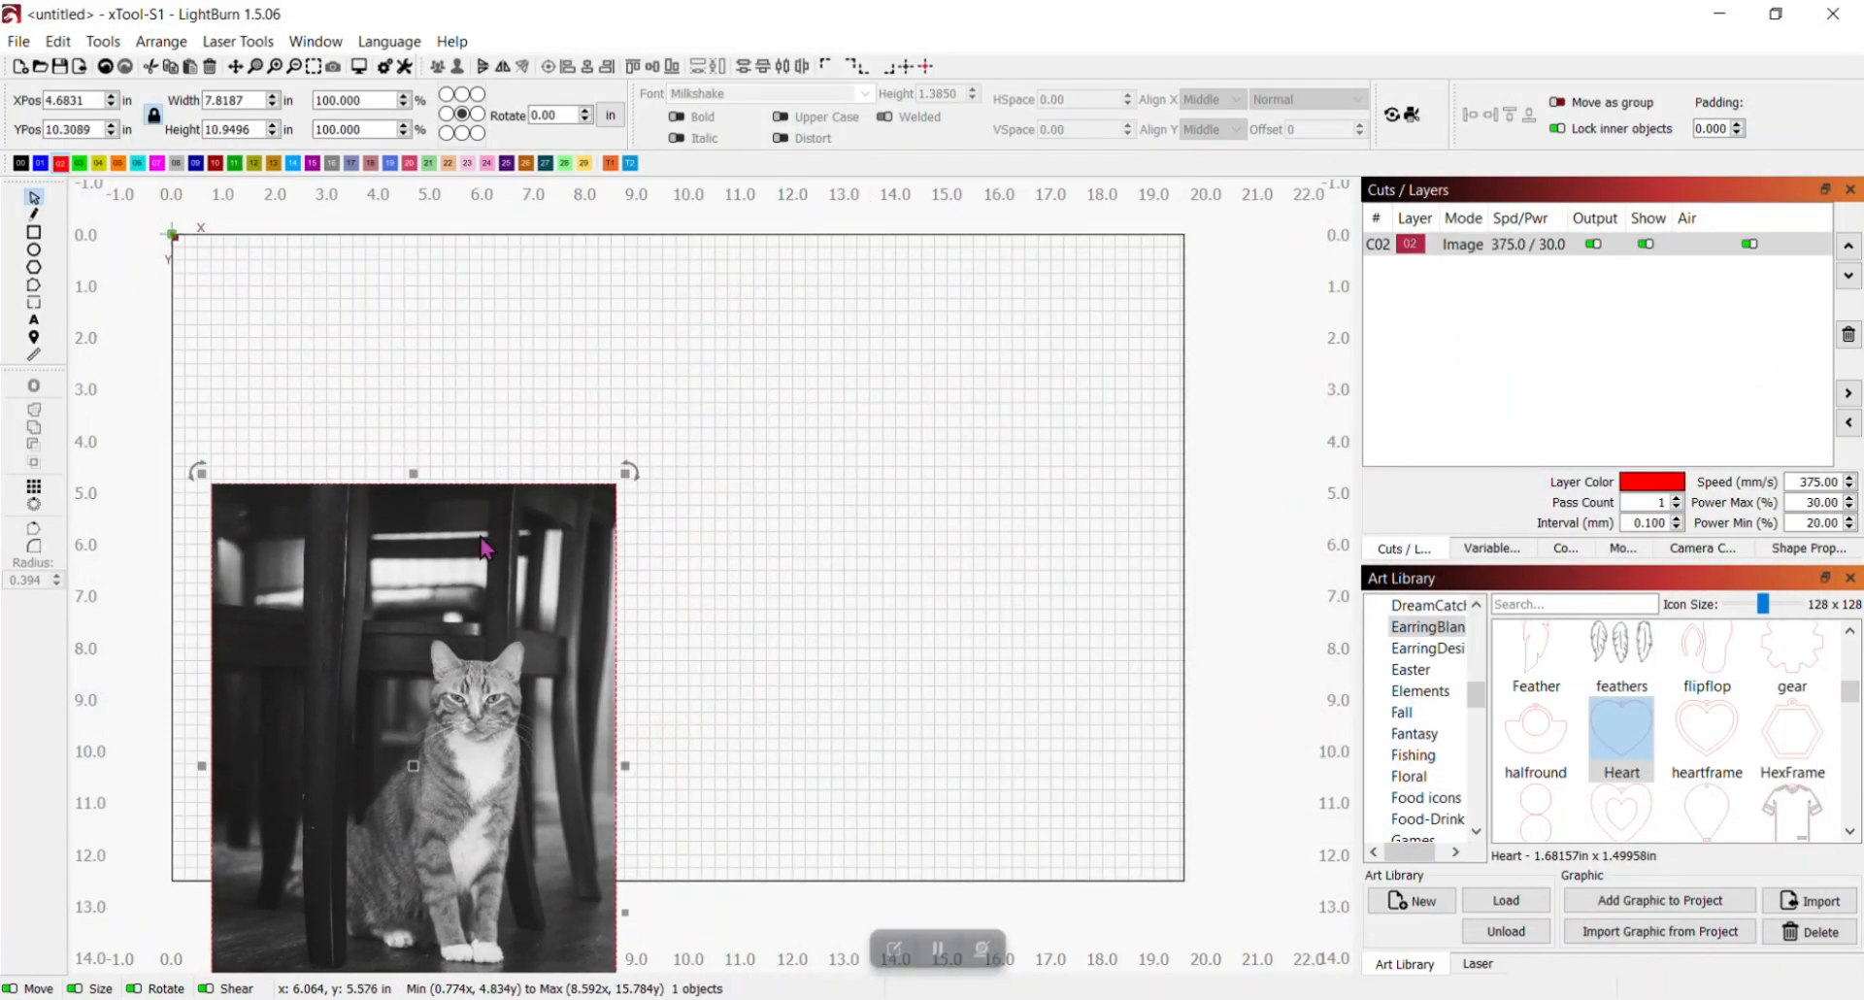
{"action": "left_click_drag", "start_coordinate": [438, 599], "coordinate": [556, 446]}
{"action": "scroll", "coordinate": [903, 622], "scroll_direction": "up", "scroll_amount": 1}
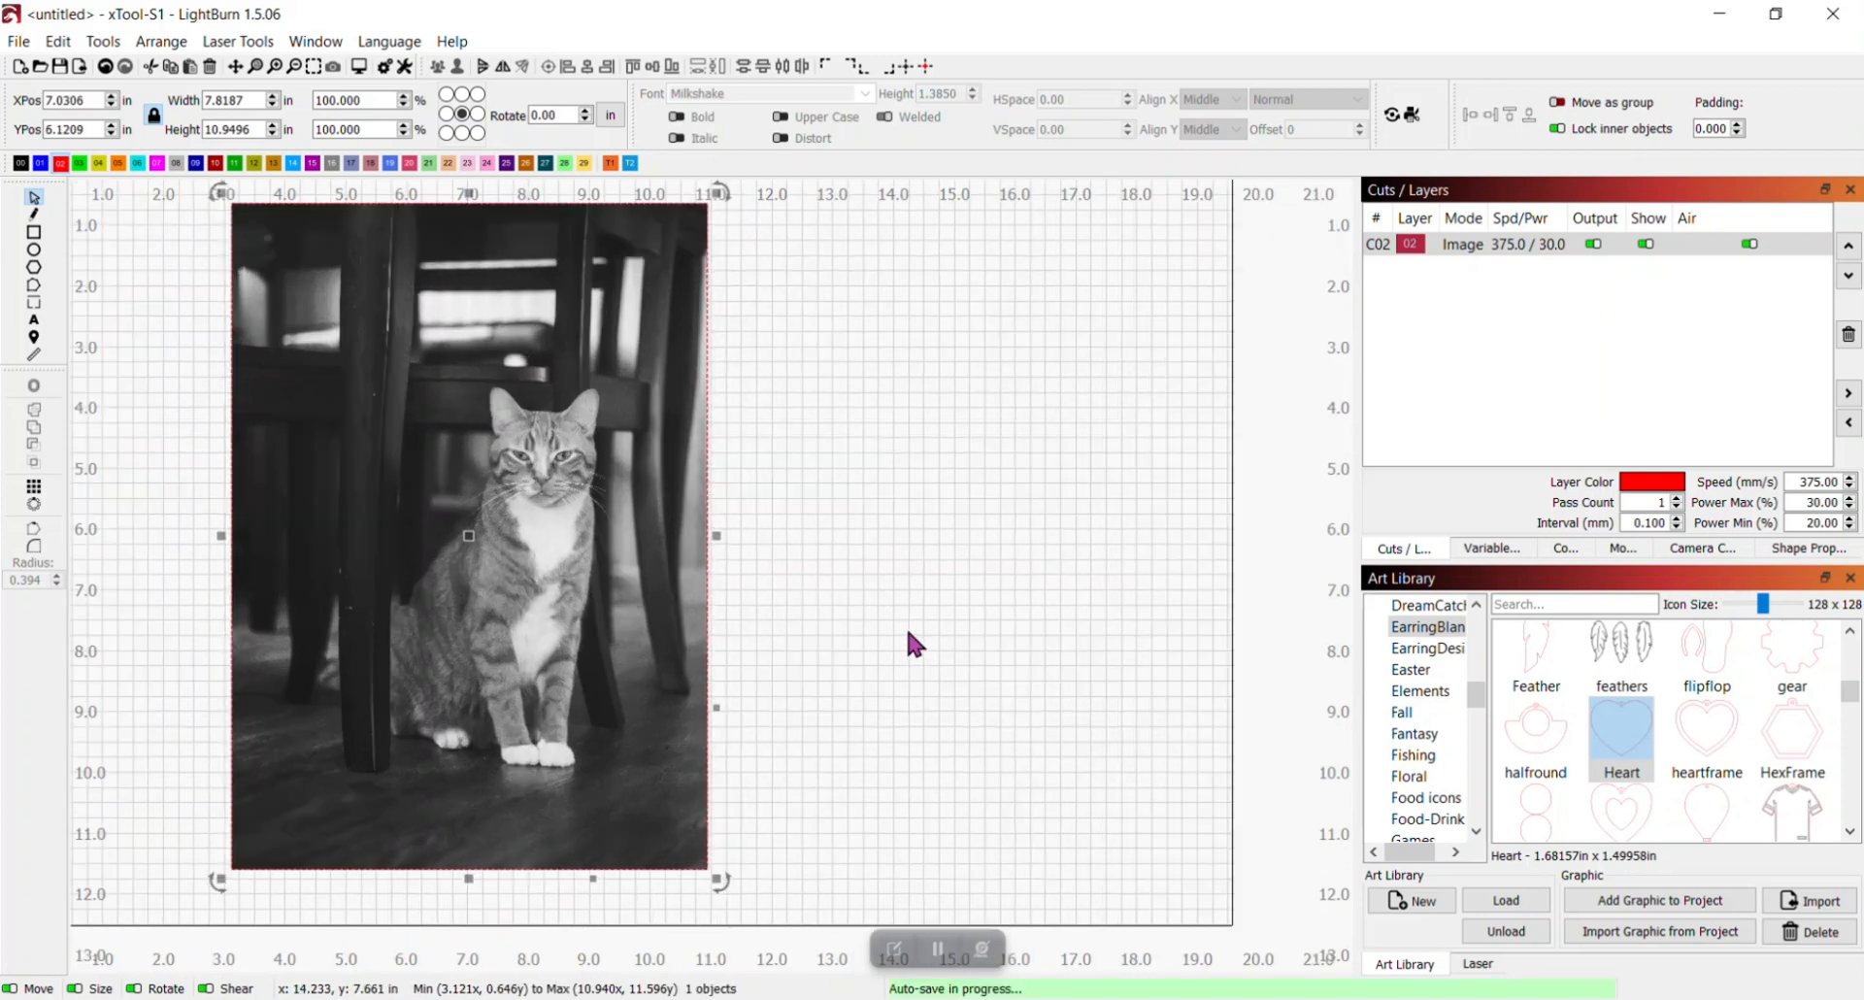
{"action": "left_click_drag", "start_coordinate": [894, 607], "coordinate": [1012, 655]}
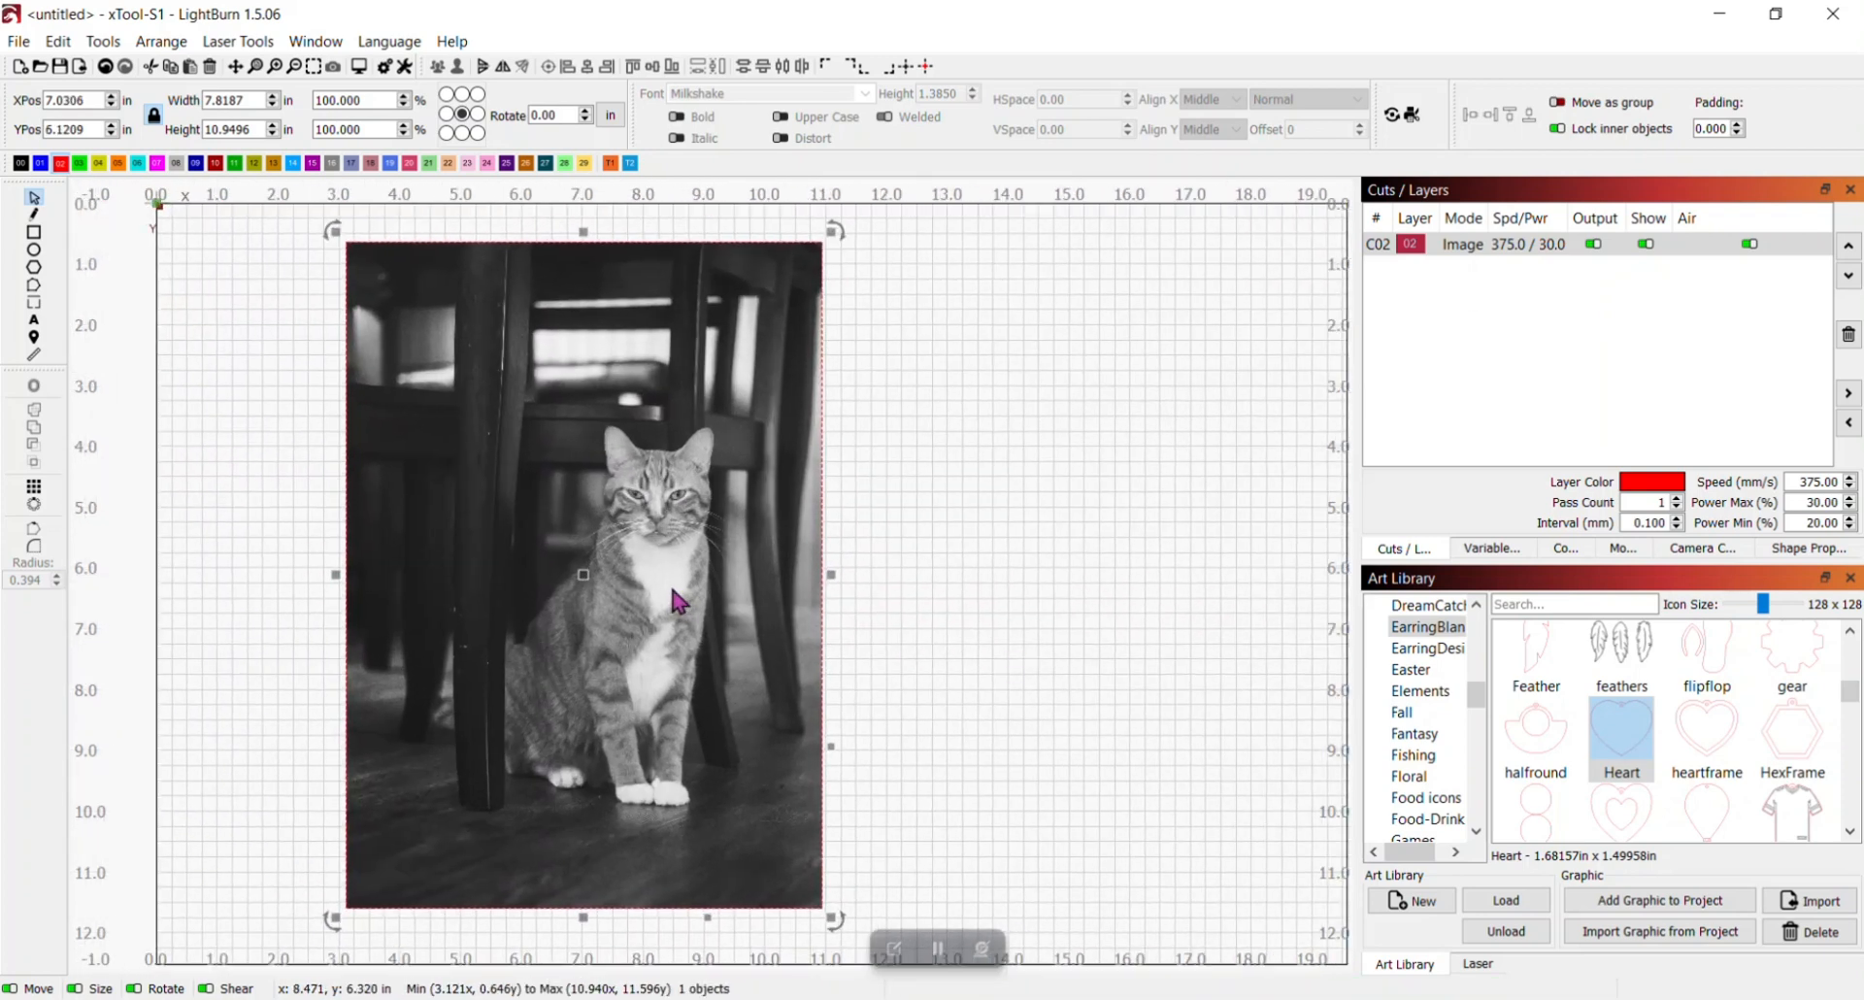
{"action": "left_click_drag", "start_coordinate": [670, 583], "coordinate": [638, 575]}
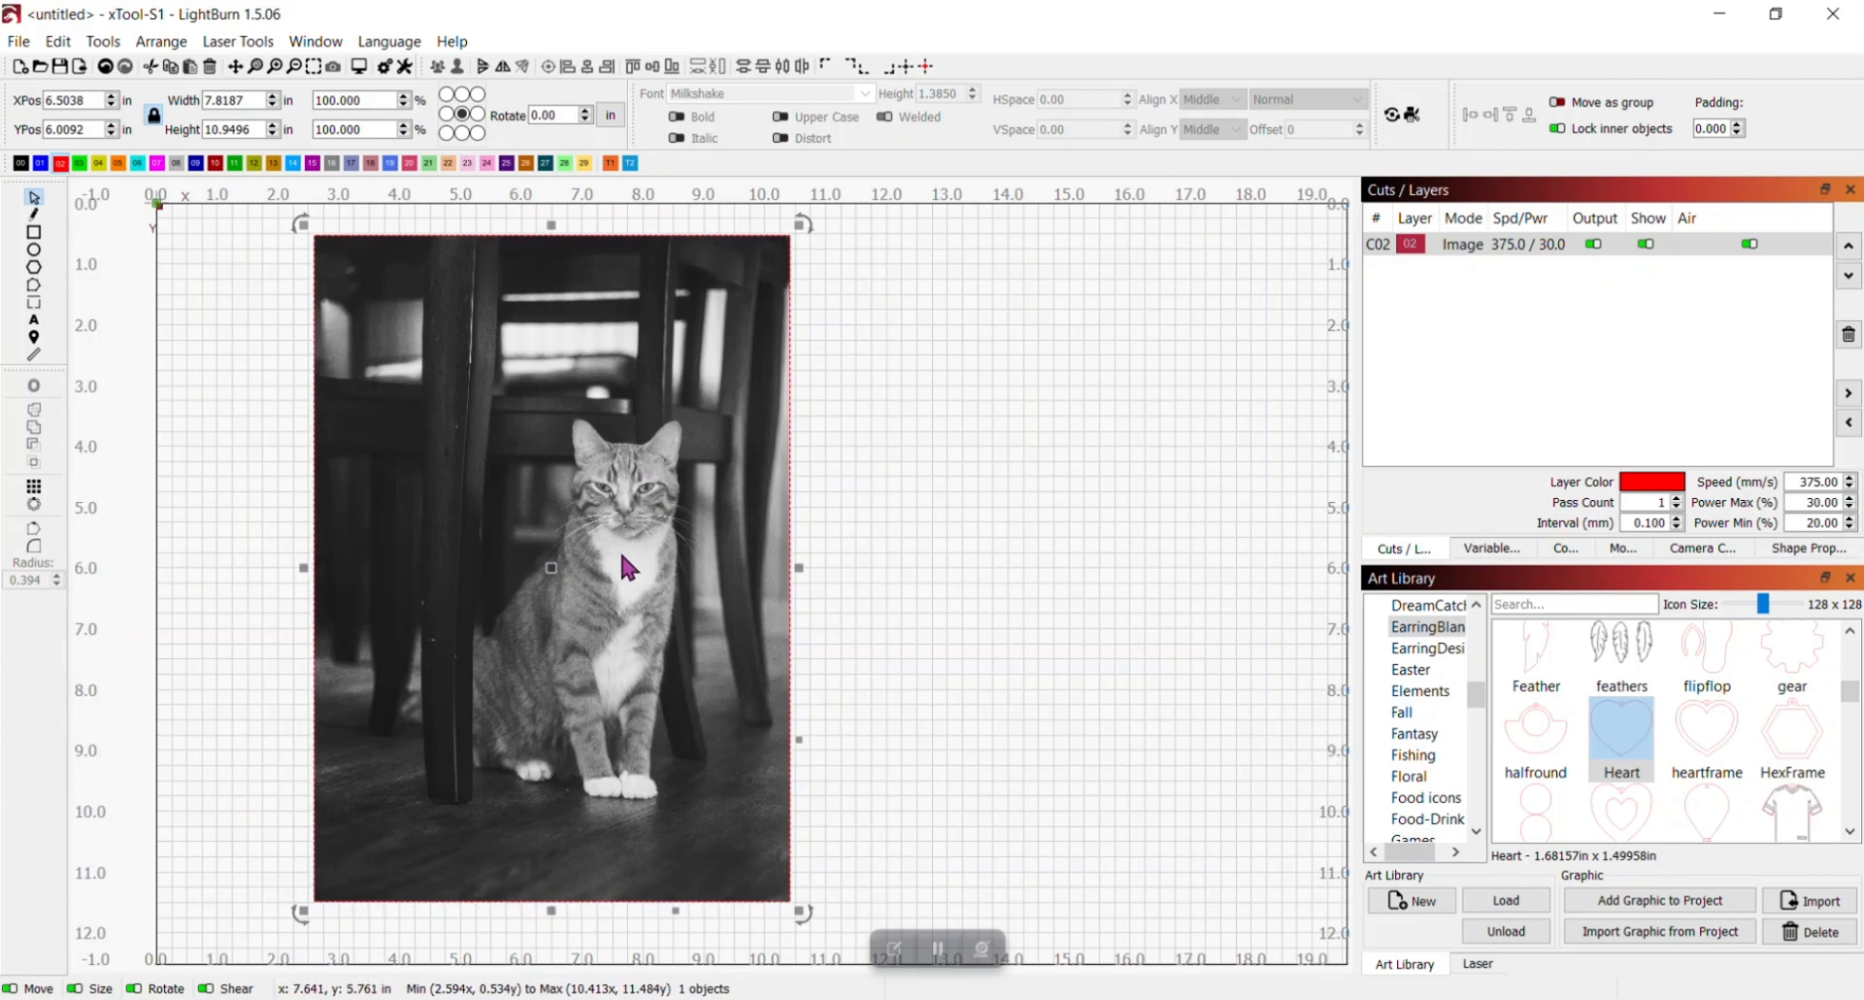
Draw an upright ellipse about 4.0 by 5.8 in and place it over the cat's head and body
{"action": "left_click", "coordinate": [1014, 403]}
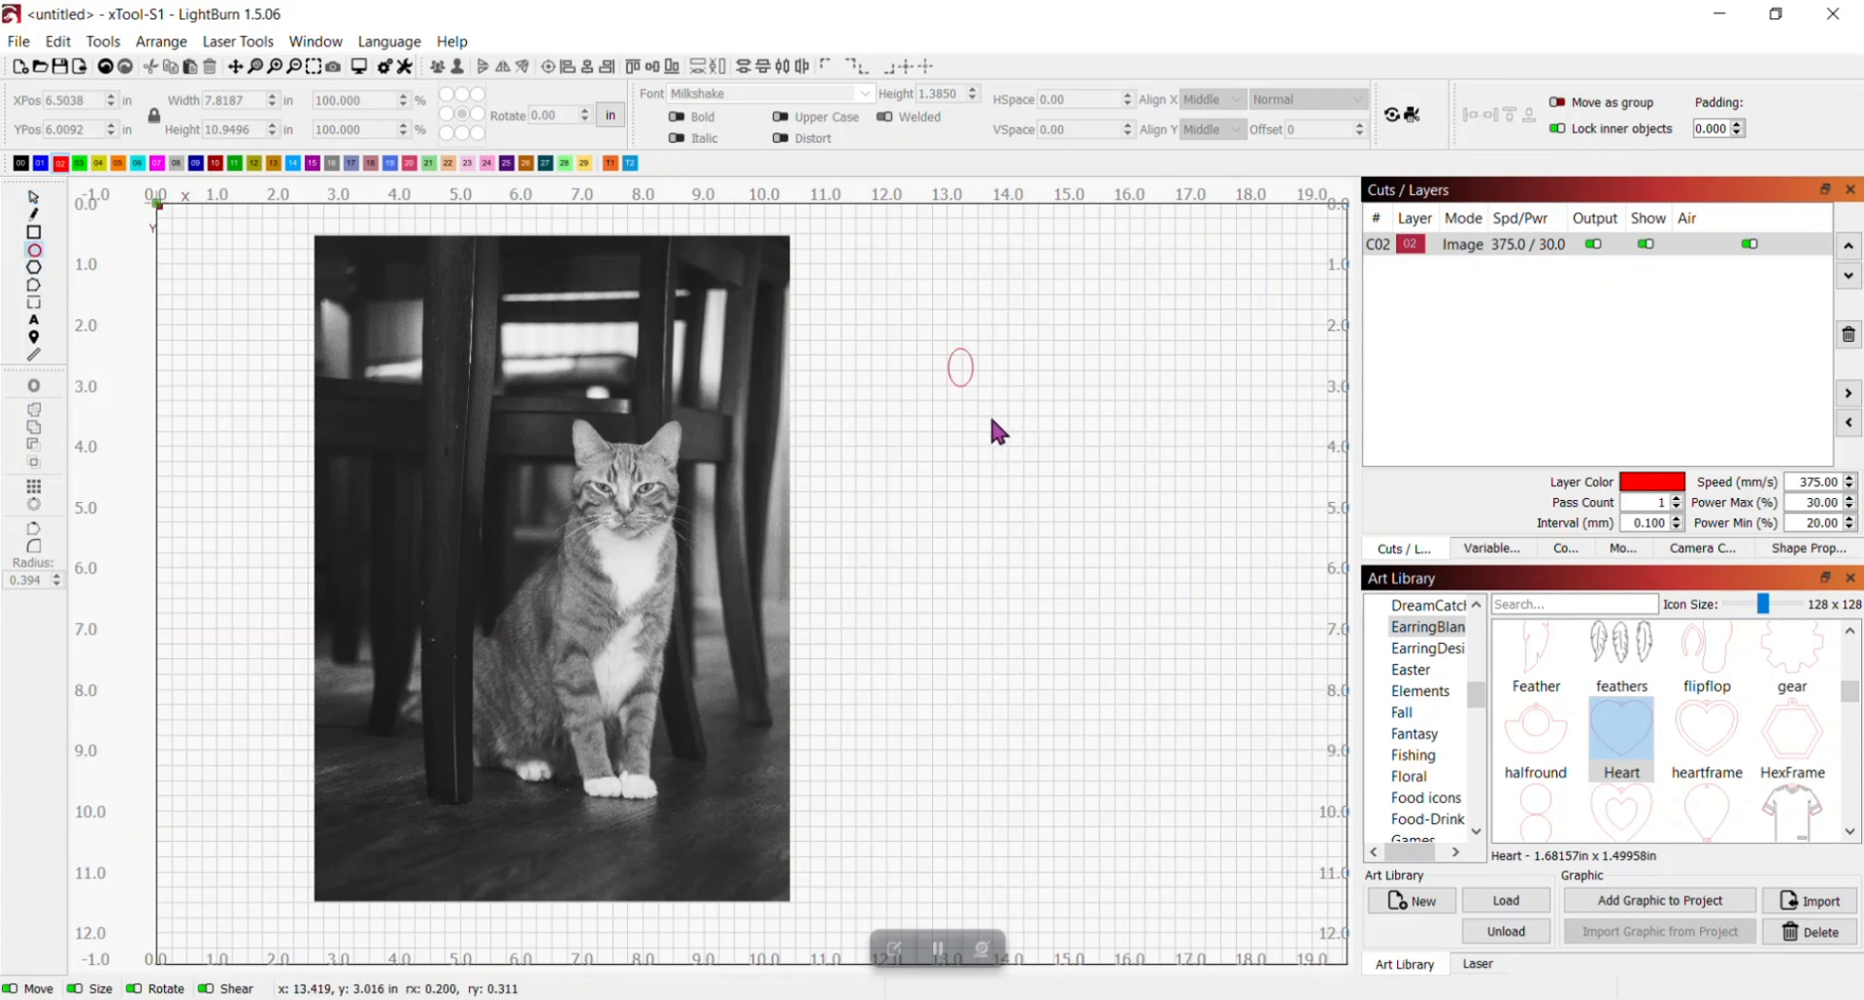
{"action": "left_click_drag", "start_coordinate": [991, 421], "coordinate": [1192, 700]}
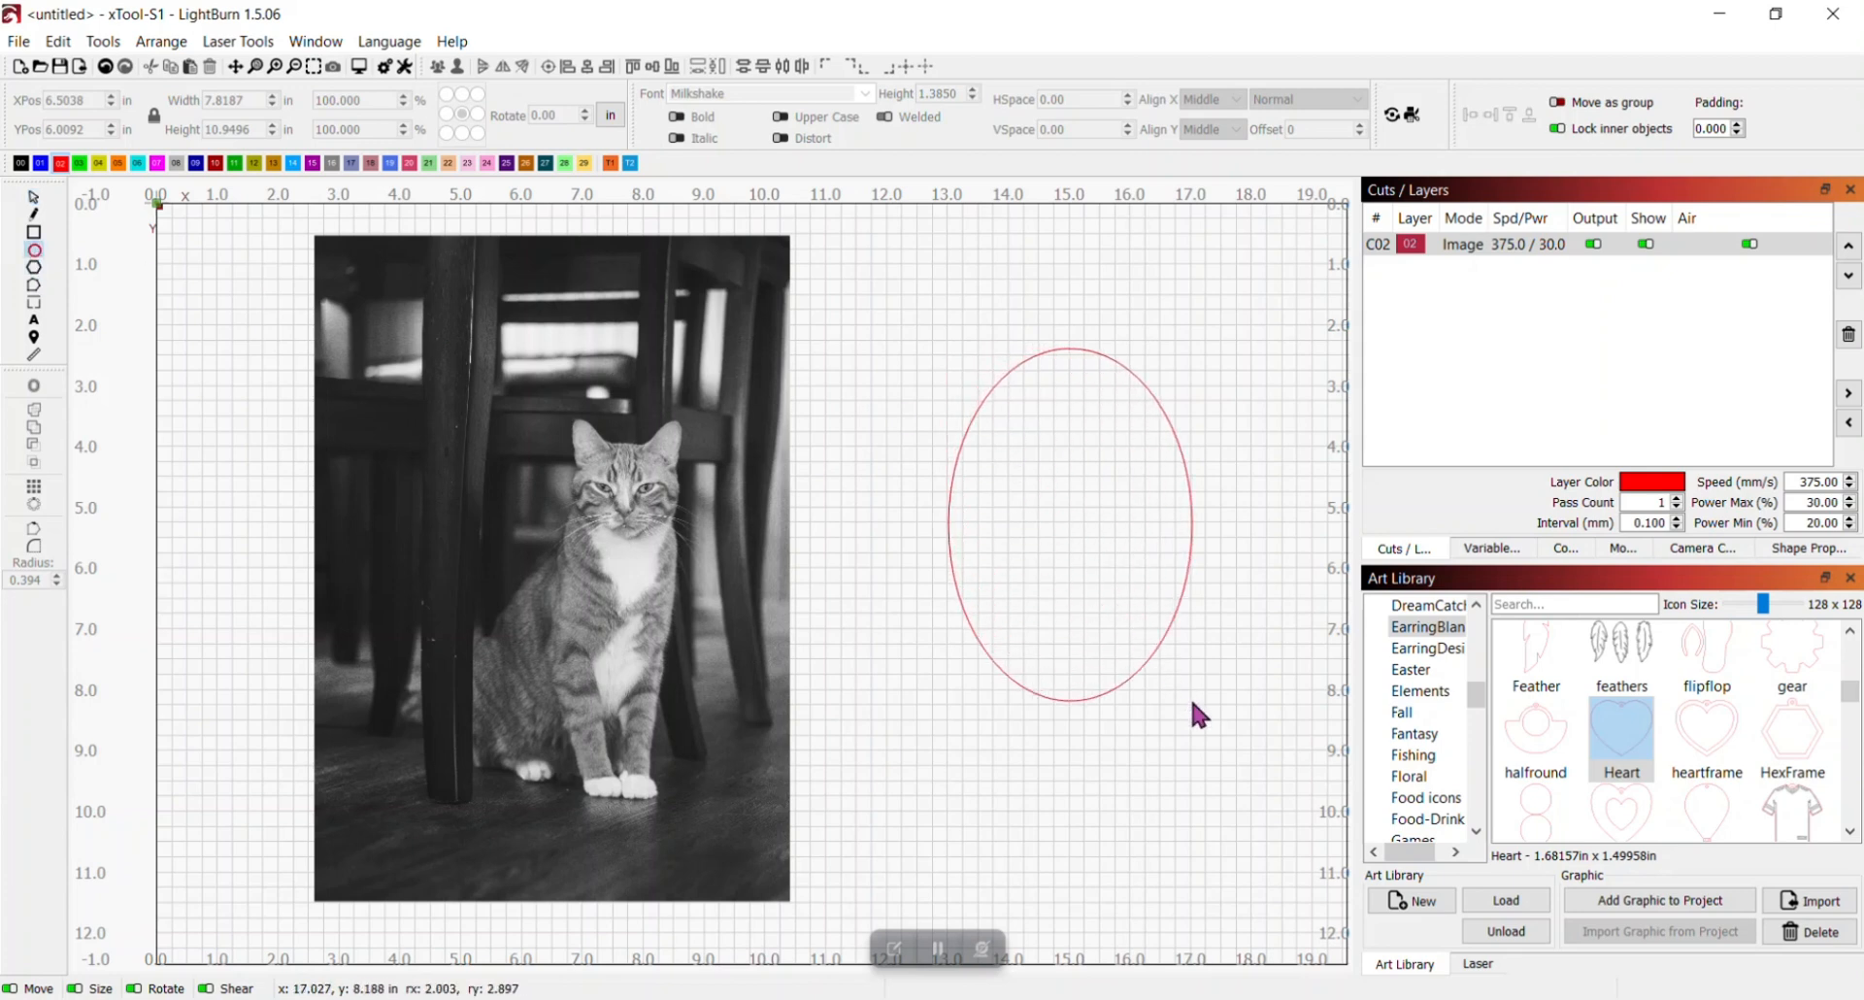
{"action": "left_click", "coordinate": [35, 200]}
{"action": "left_click_drag", "start_coordinate": [1073, 529], "coordinate": [665, 524]}
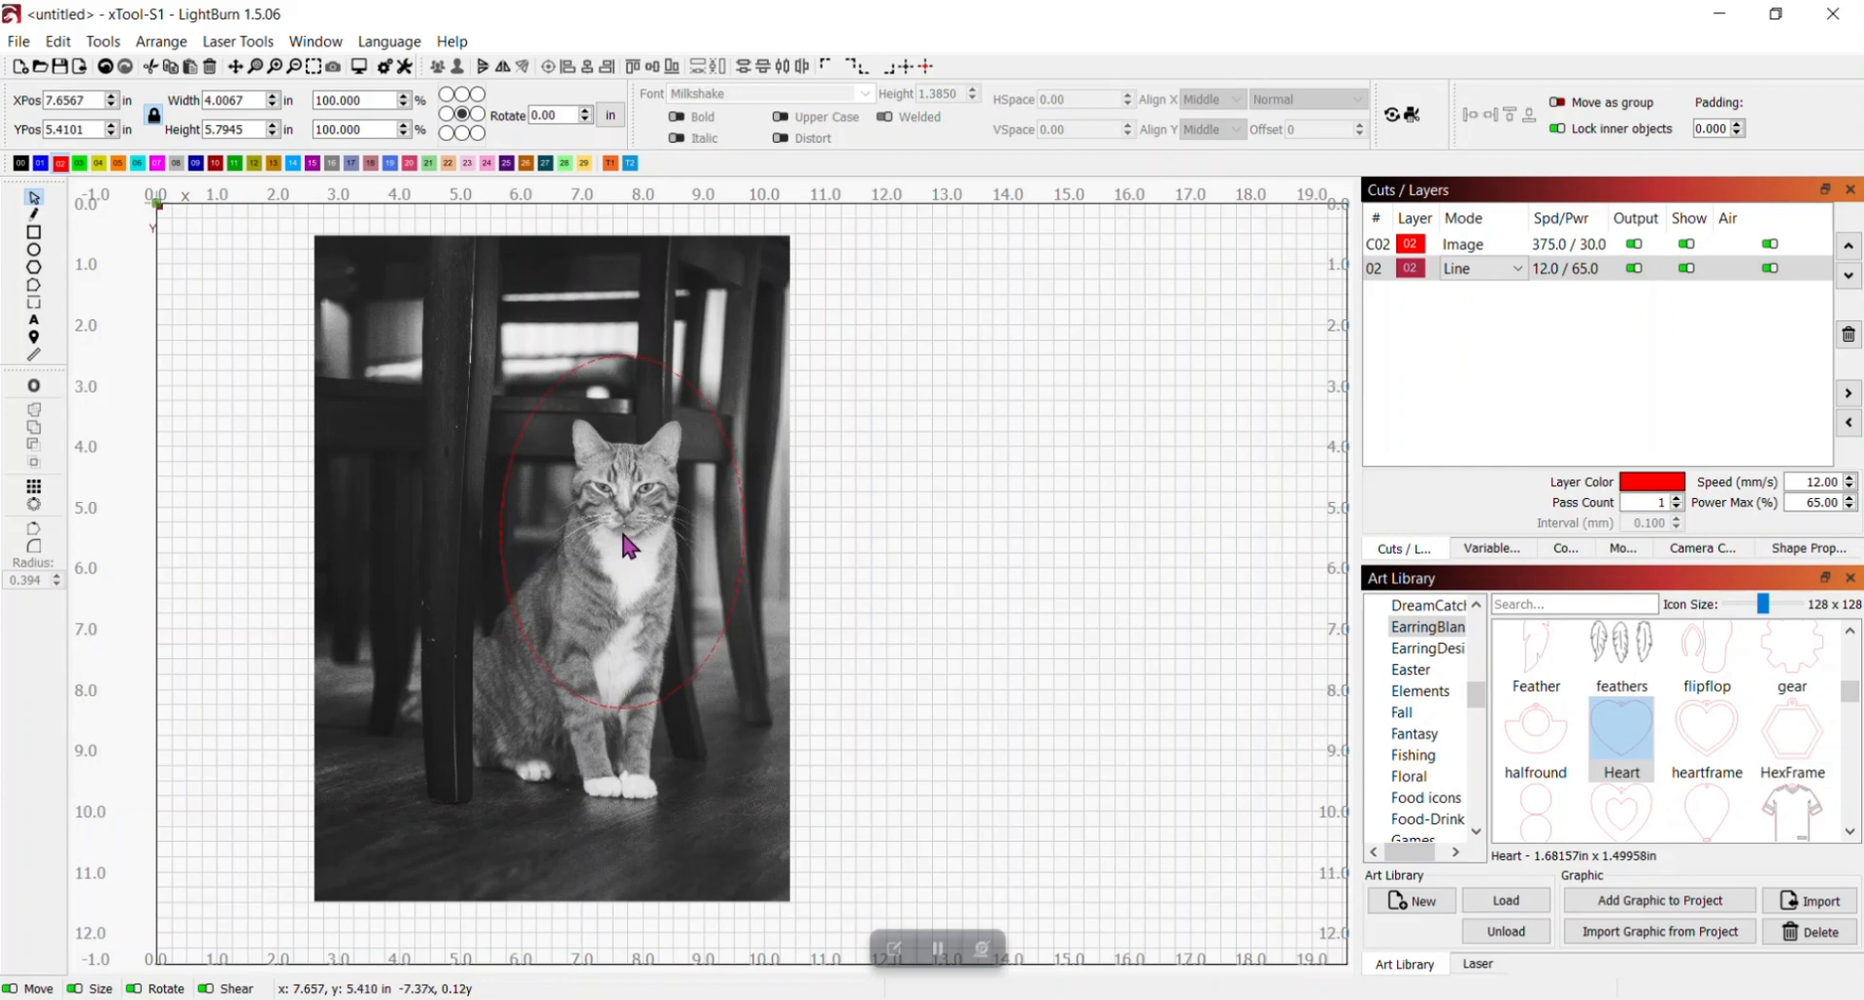
{"action": "left_click_drag", "start_coordinate": [621, 548], "coordinate": [624, 561]}
{"action": "left_click", "coordinate": [859, 555]}
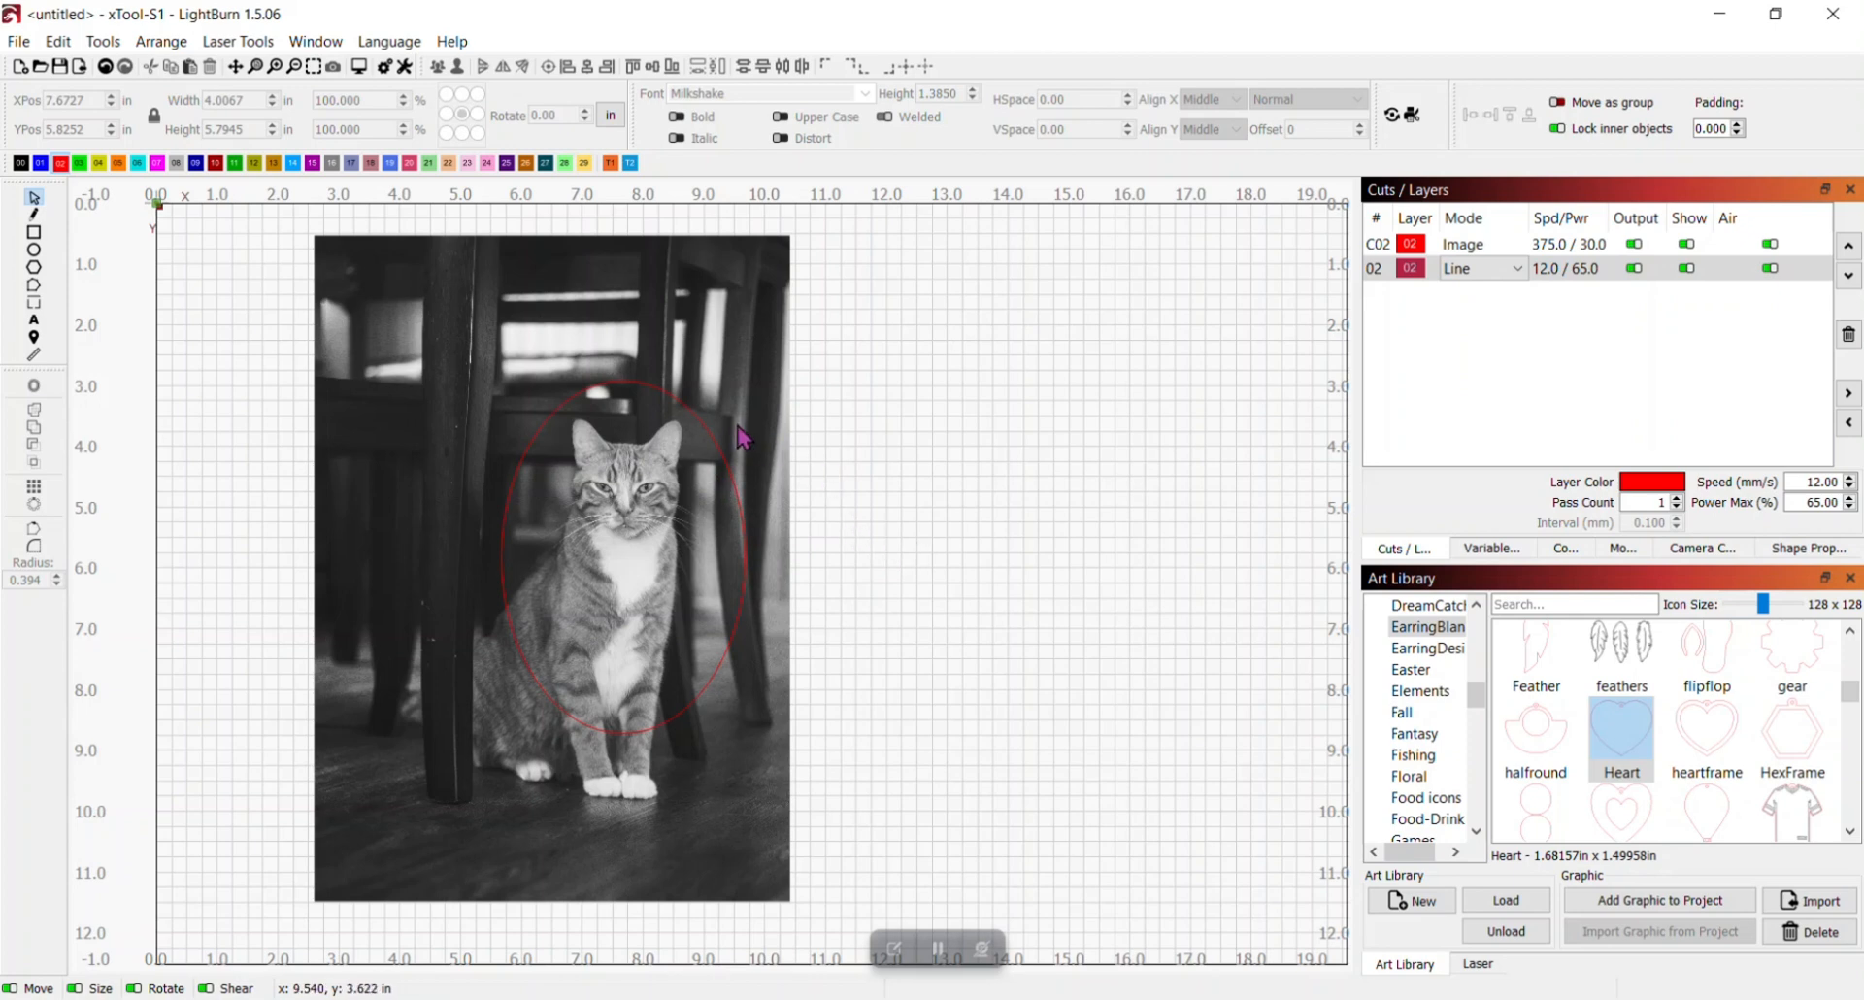
Select the photo together with the ellipse and apply the ellipse as a mask to the image
{"action": "left_click", "coordinate": [699, 497]}
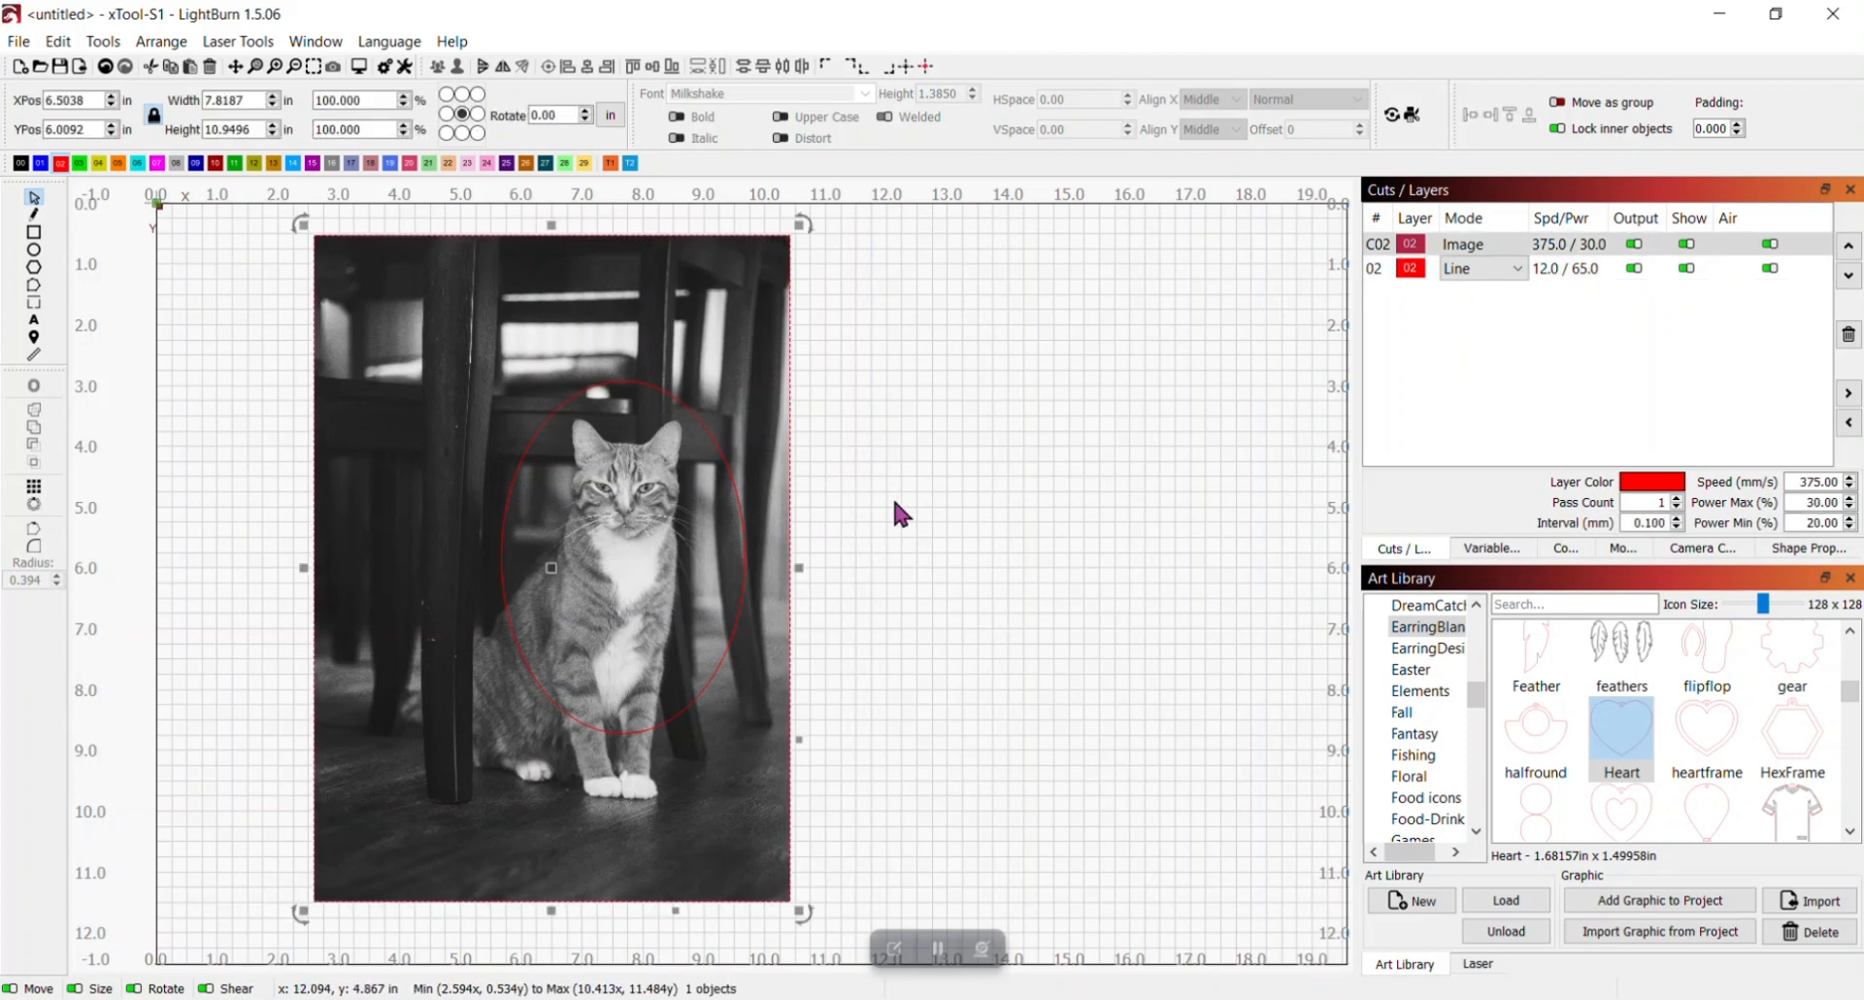
{"action": "left_click", "coordinate": [920, 493]}
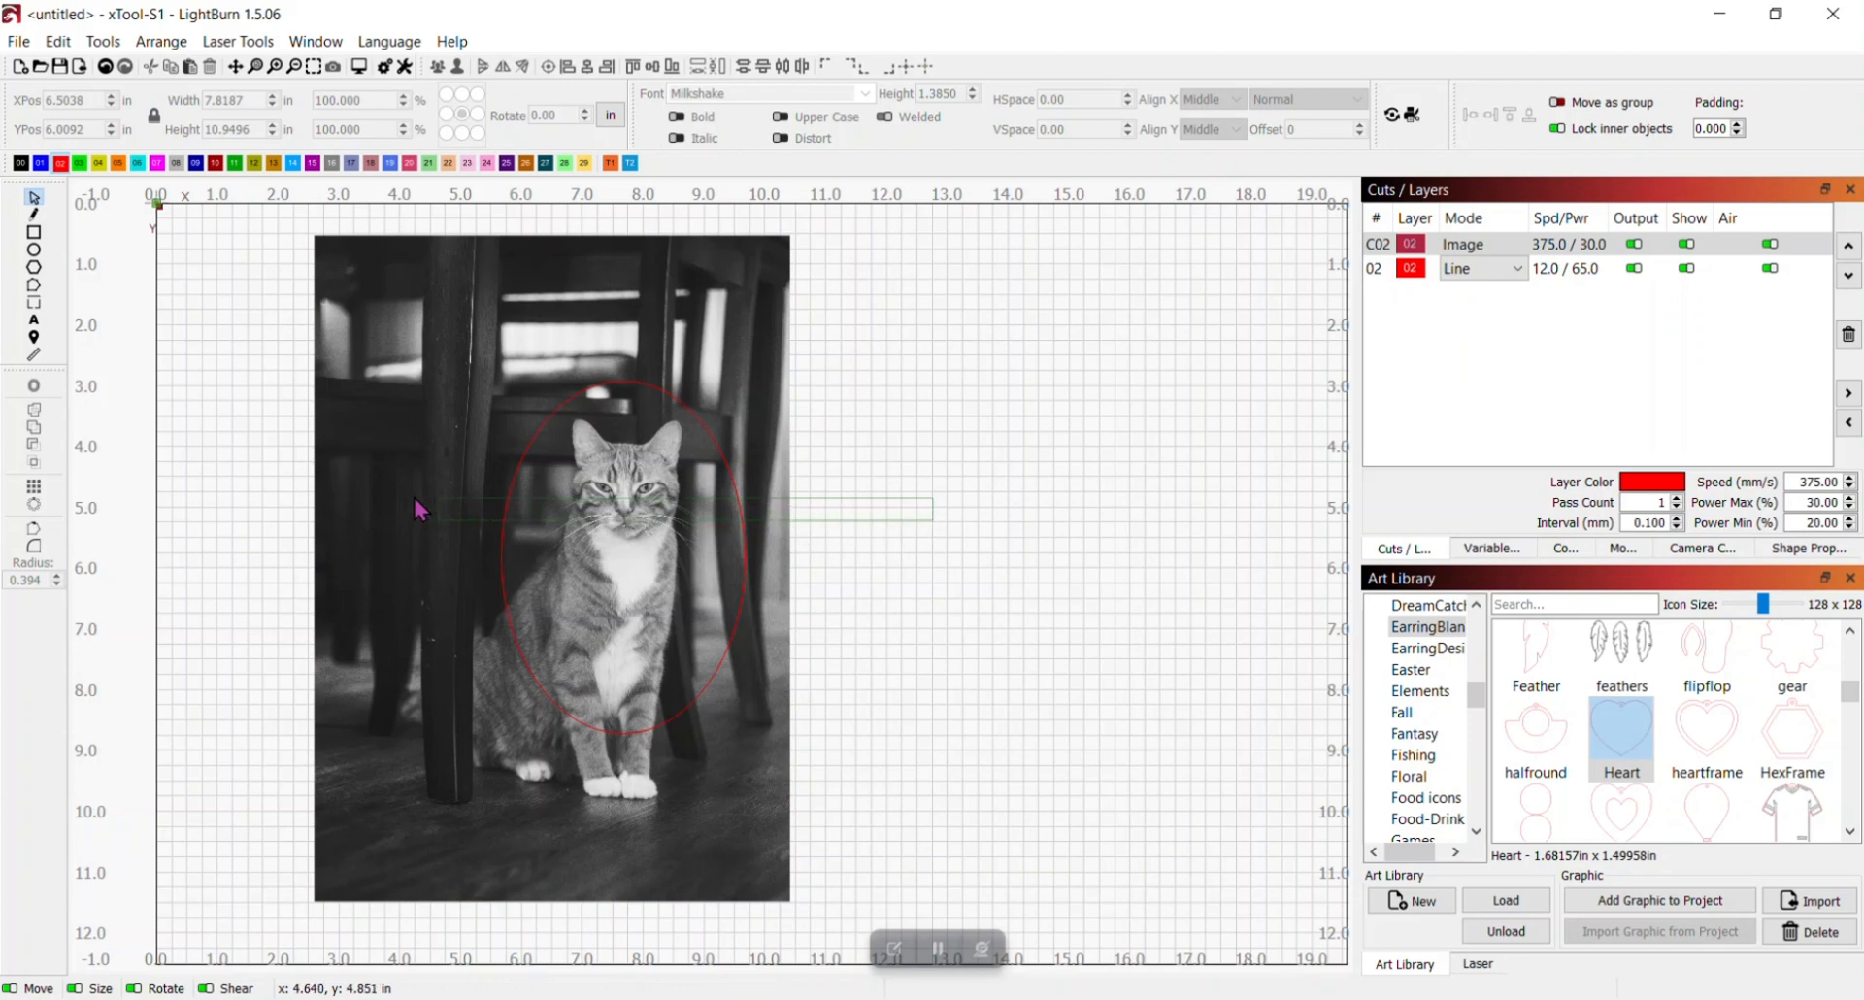
{"action": "left_click_drag", "start_coordinate": [296, 452], "coordinate": [284, 435]}
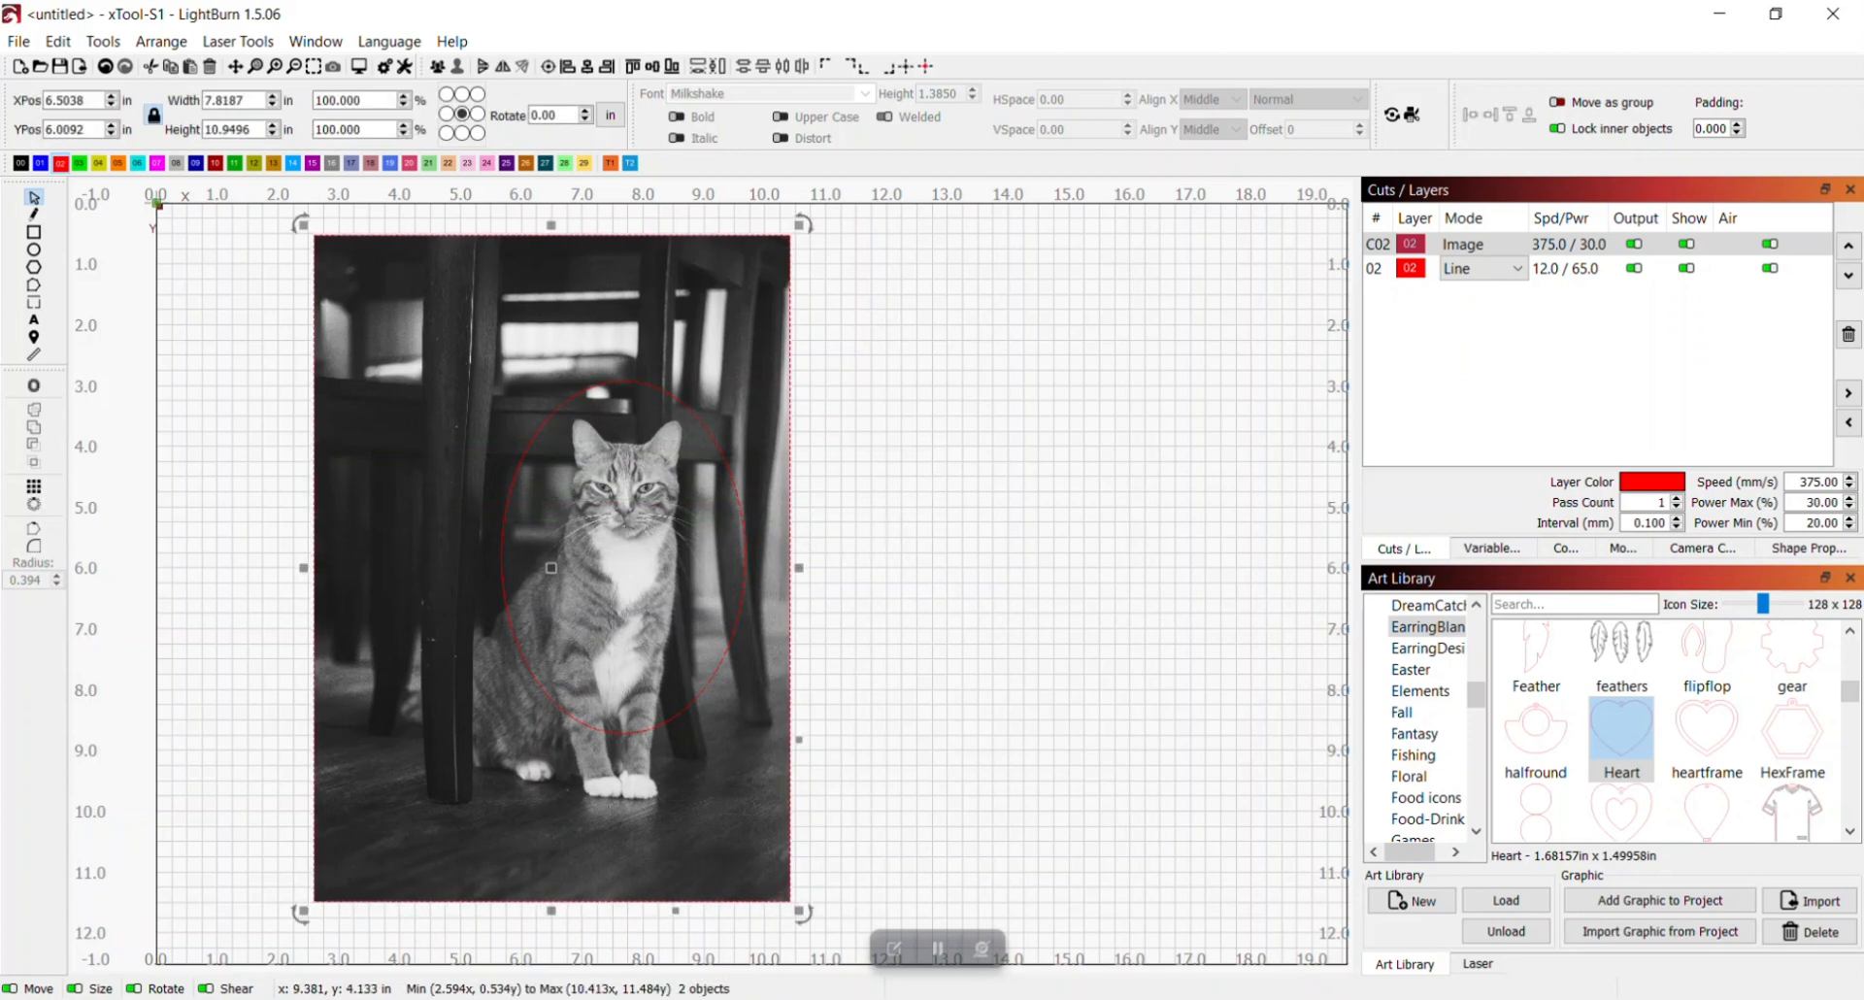
{"action": "right_click", "coordinate": [653, 448]}
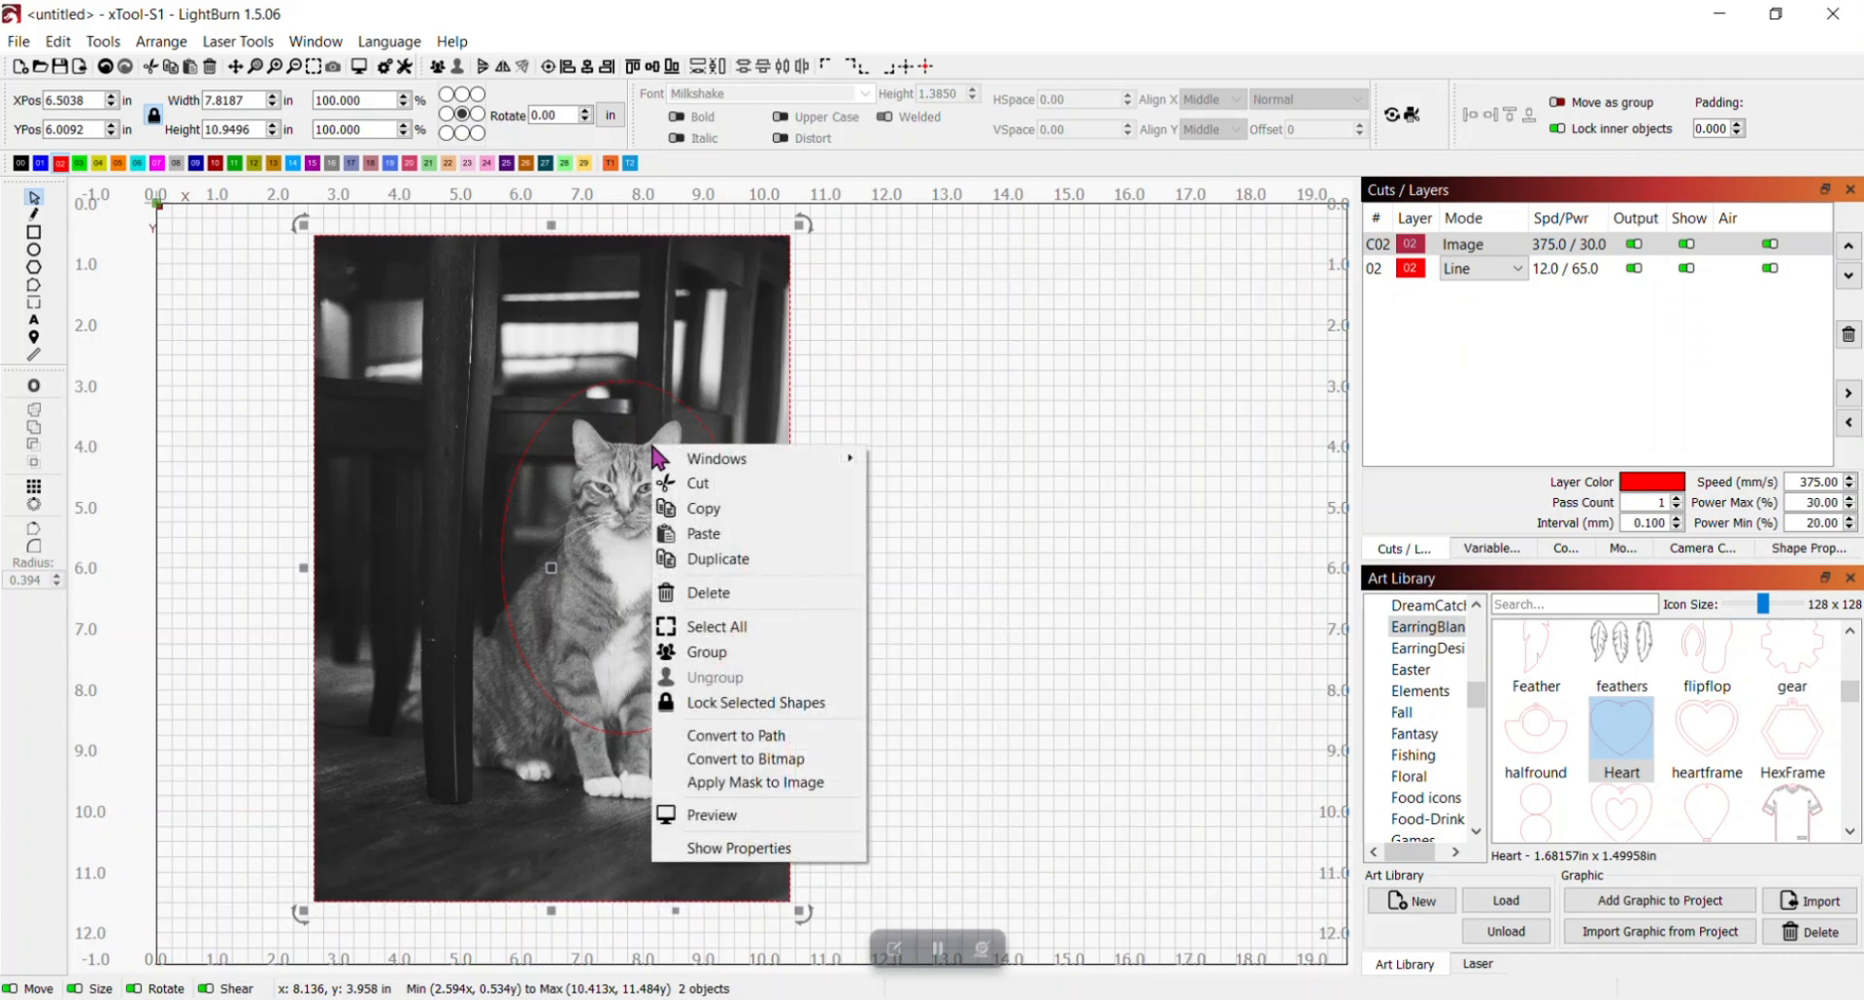
{"action": "left_click", "coordinate": [841, 784]}
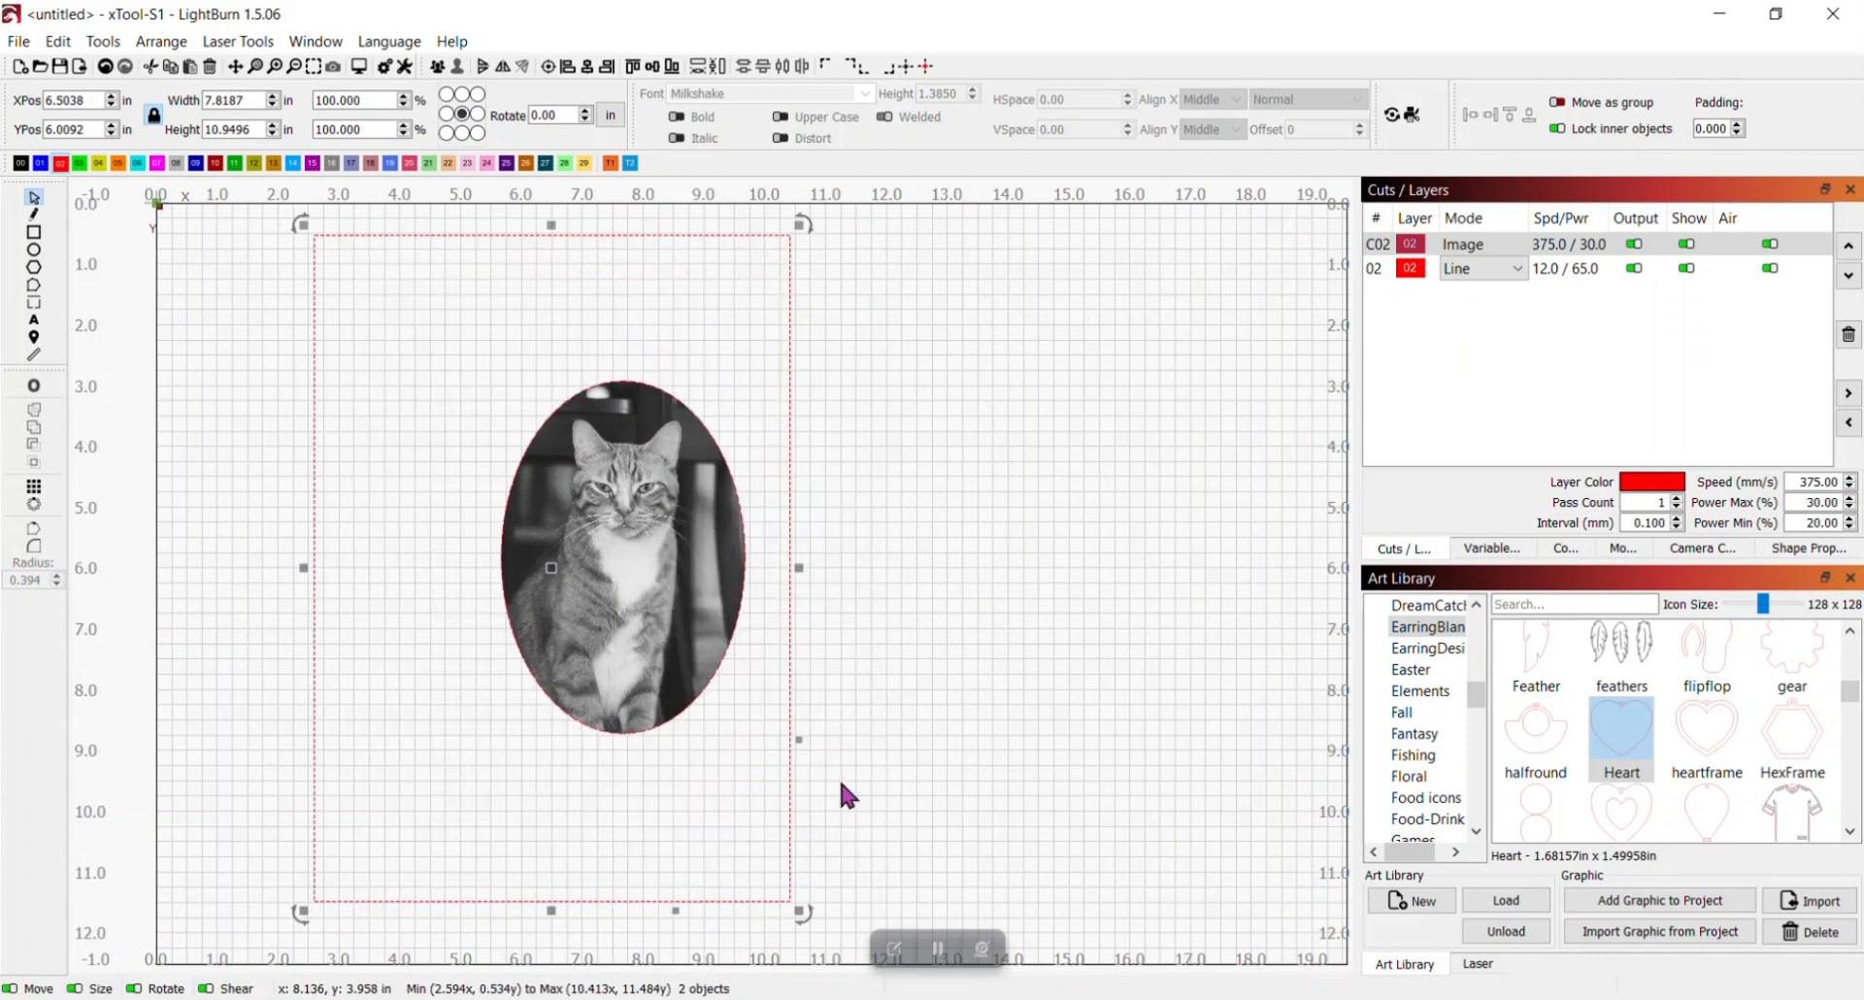
{"action": "left_click", "coordinate": [895, 505]}
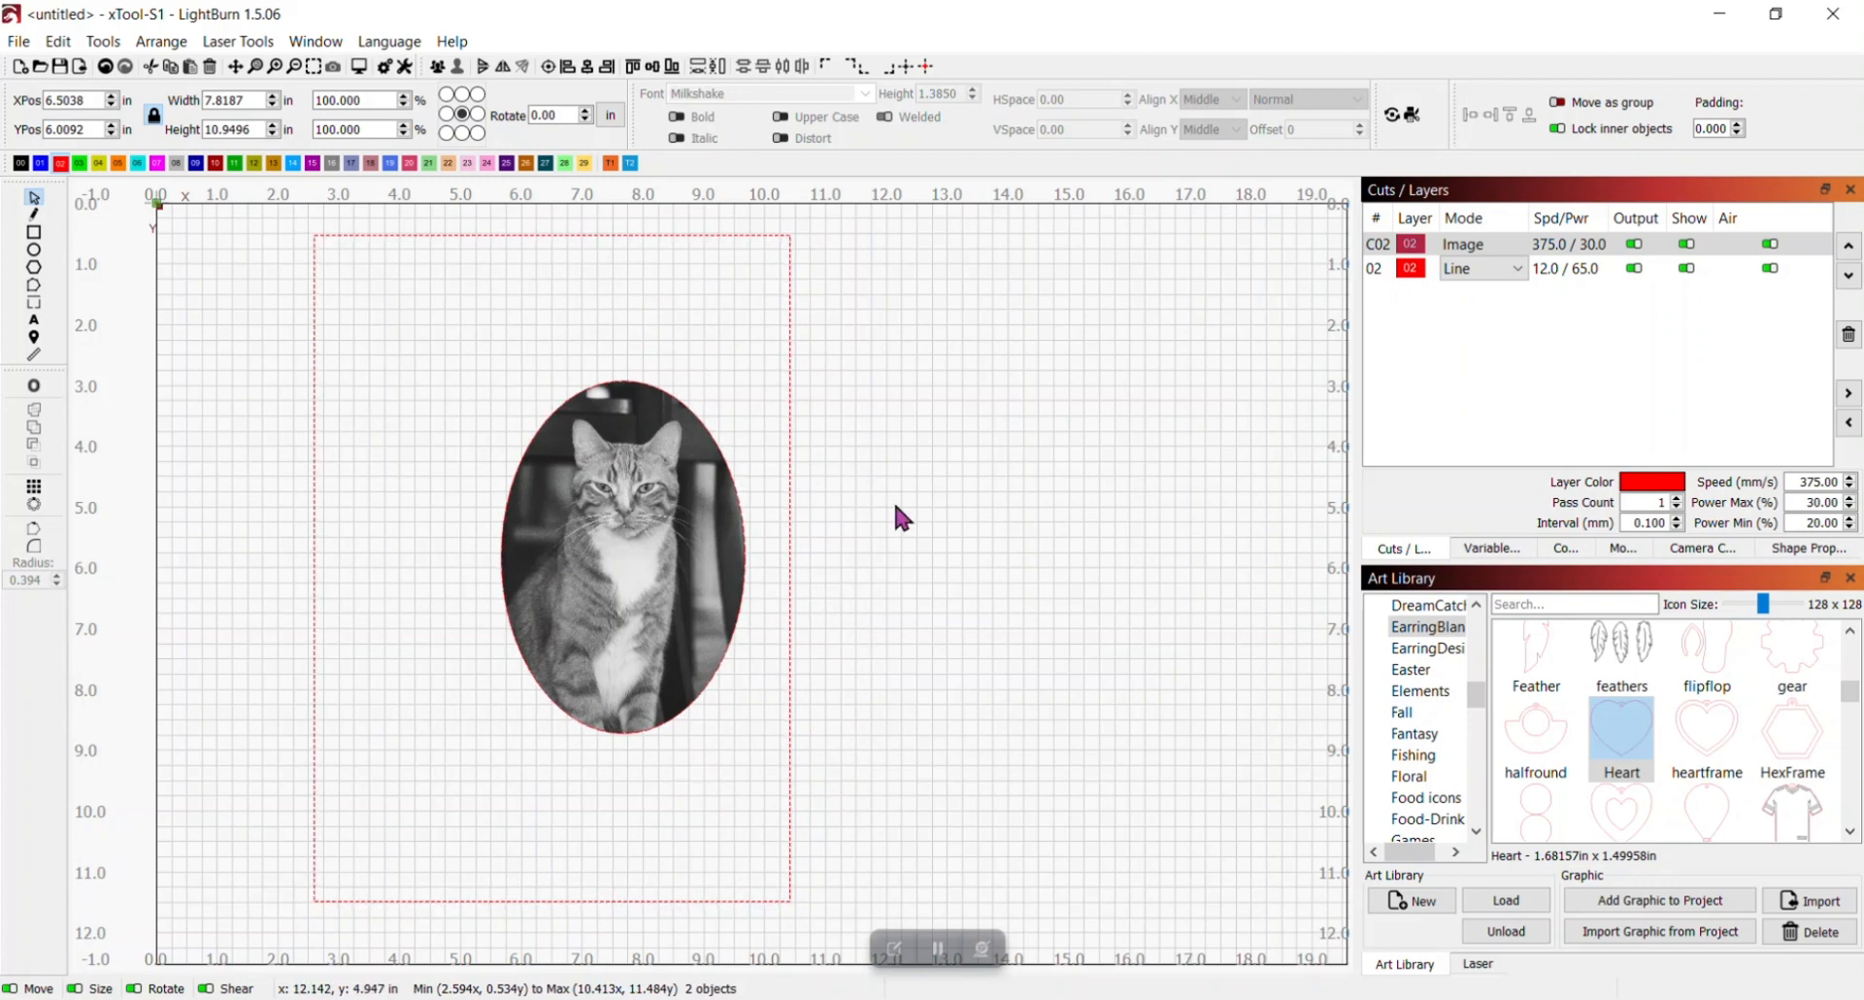
Enlarge the masked photo to about 8.5 by 11.9 in and reposition it so the cat is centred in the oval
{"action": "left_click_drag", "start_coordinate": [603, 521], "coordinate": [610, 532]}
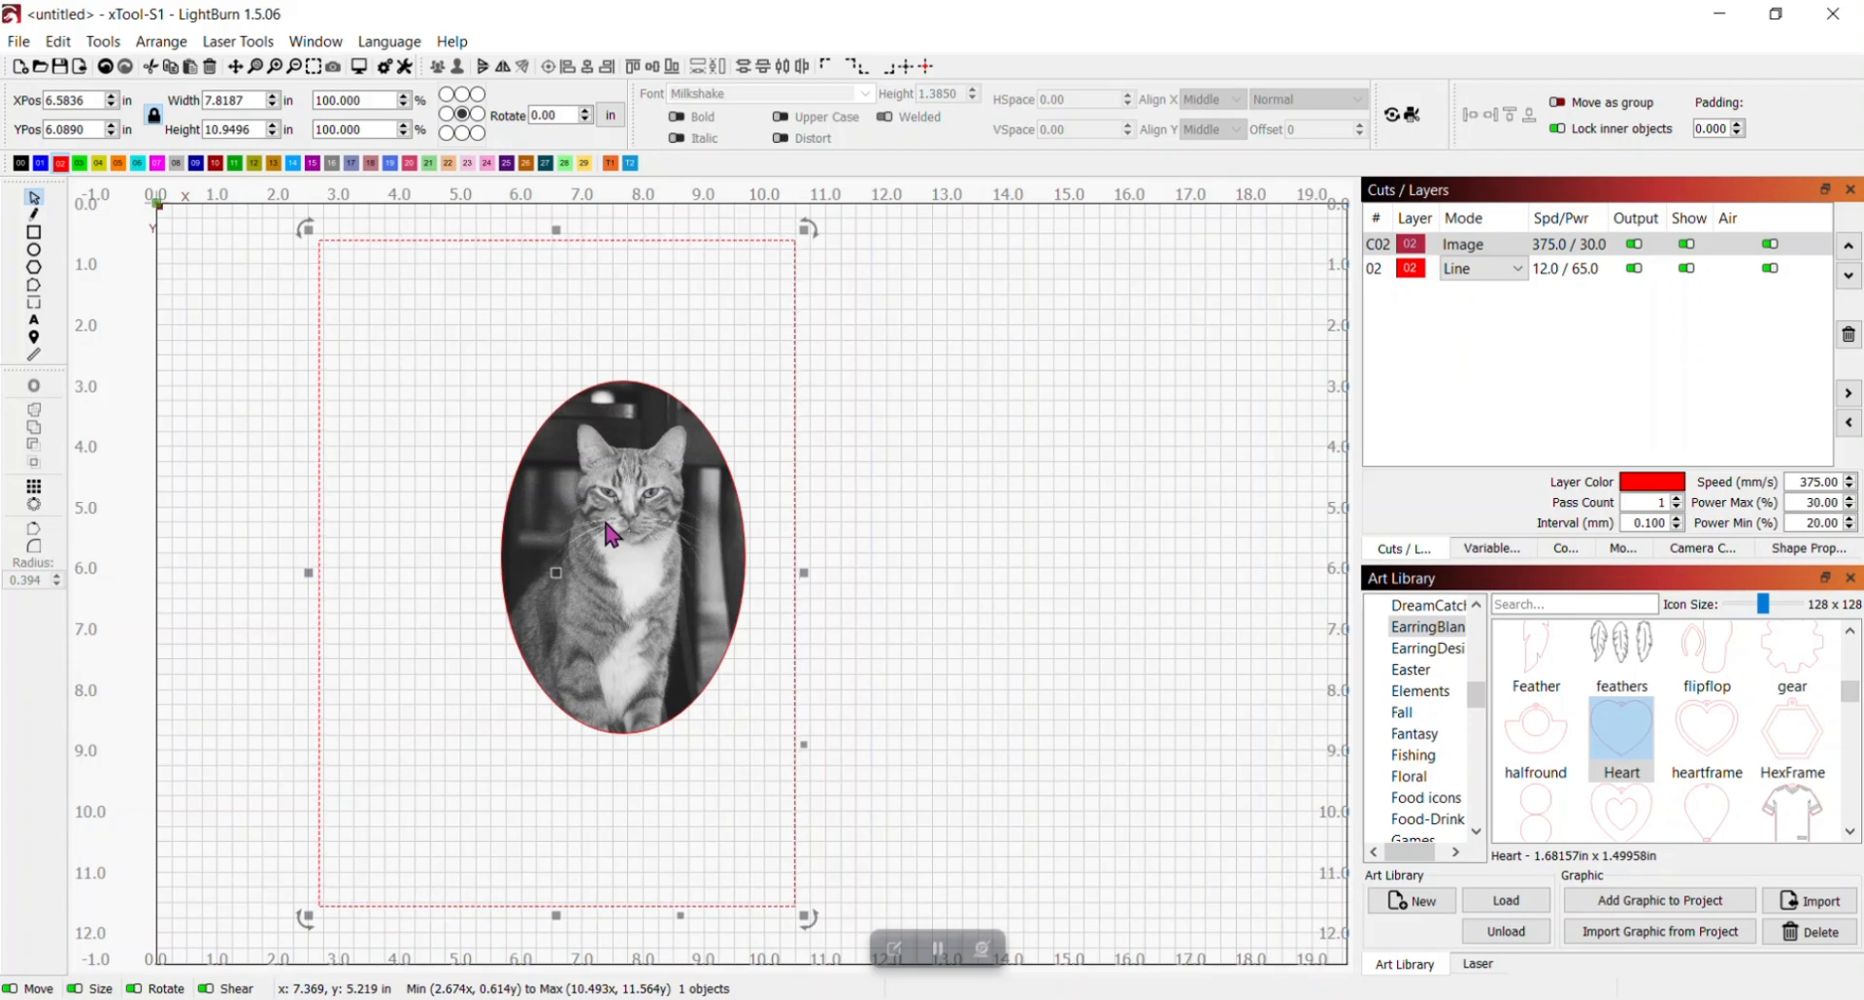
{"action": "left_click_drag", "start_coordinate": [621, 531], "coordinate": [623, 526]}
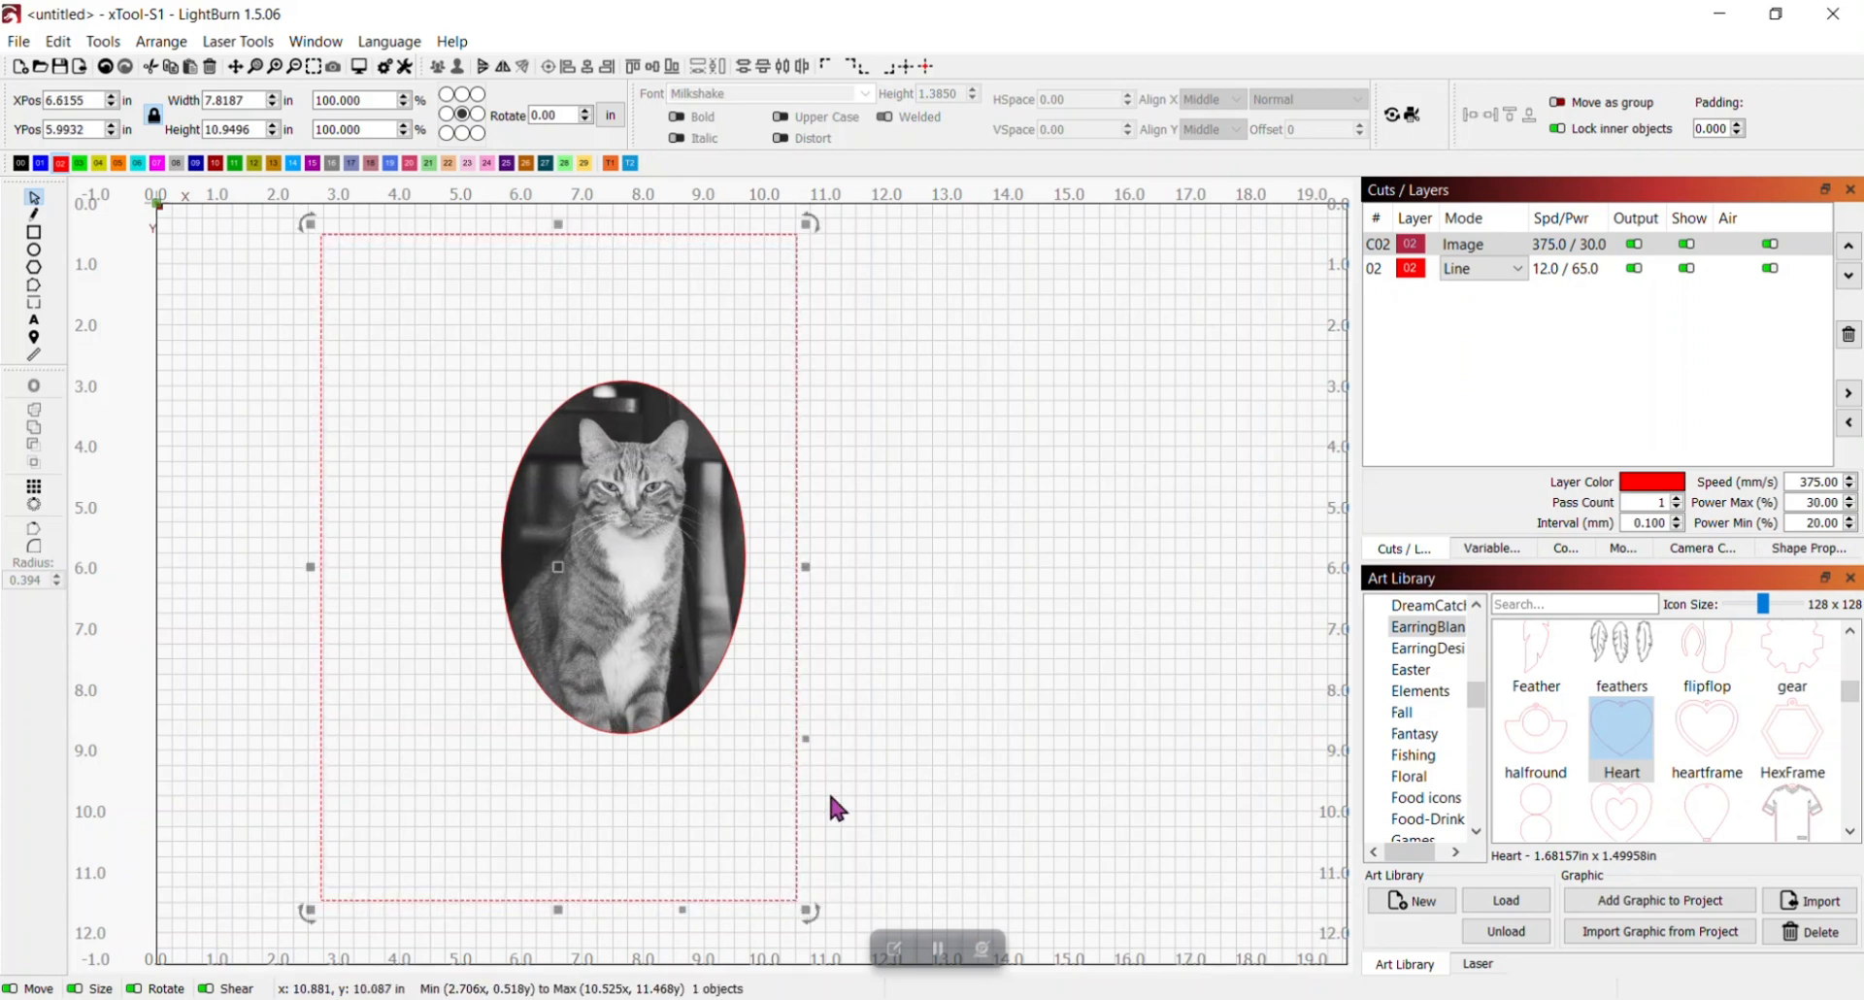
{"action": "left_click", "coordinate": [907, 600]}
{"action": "left_click", "coordinate": [620, 500]}
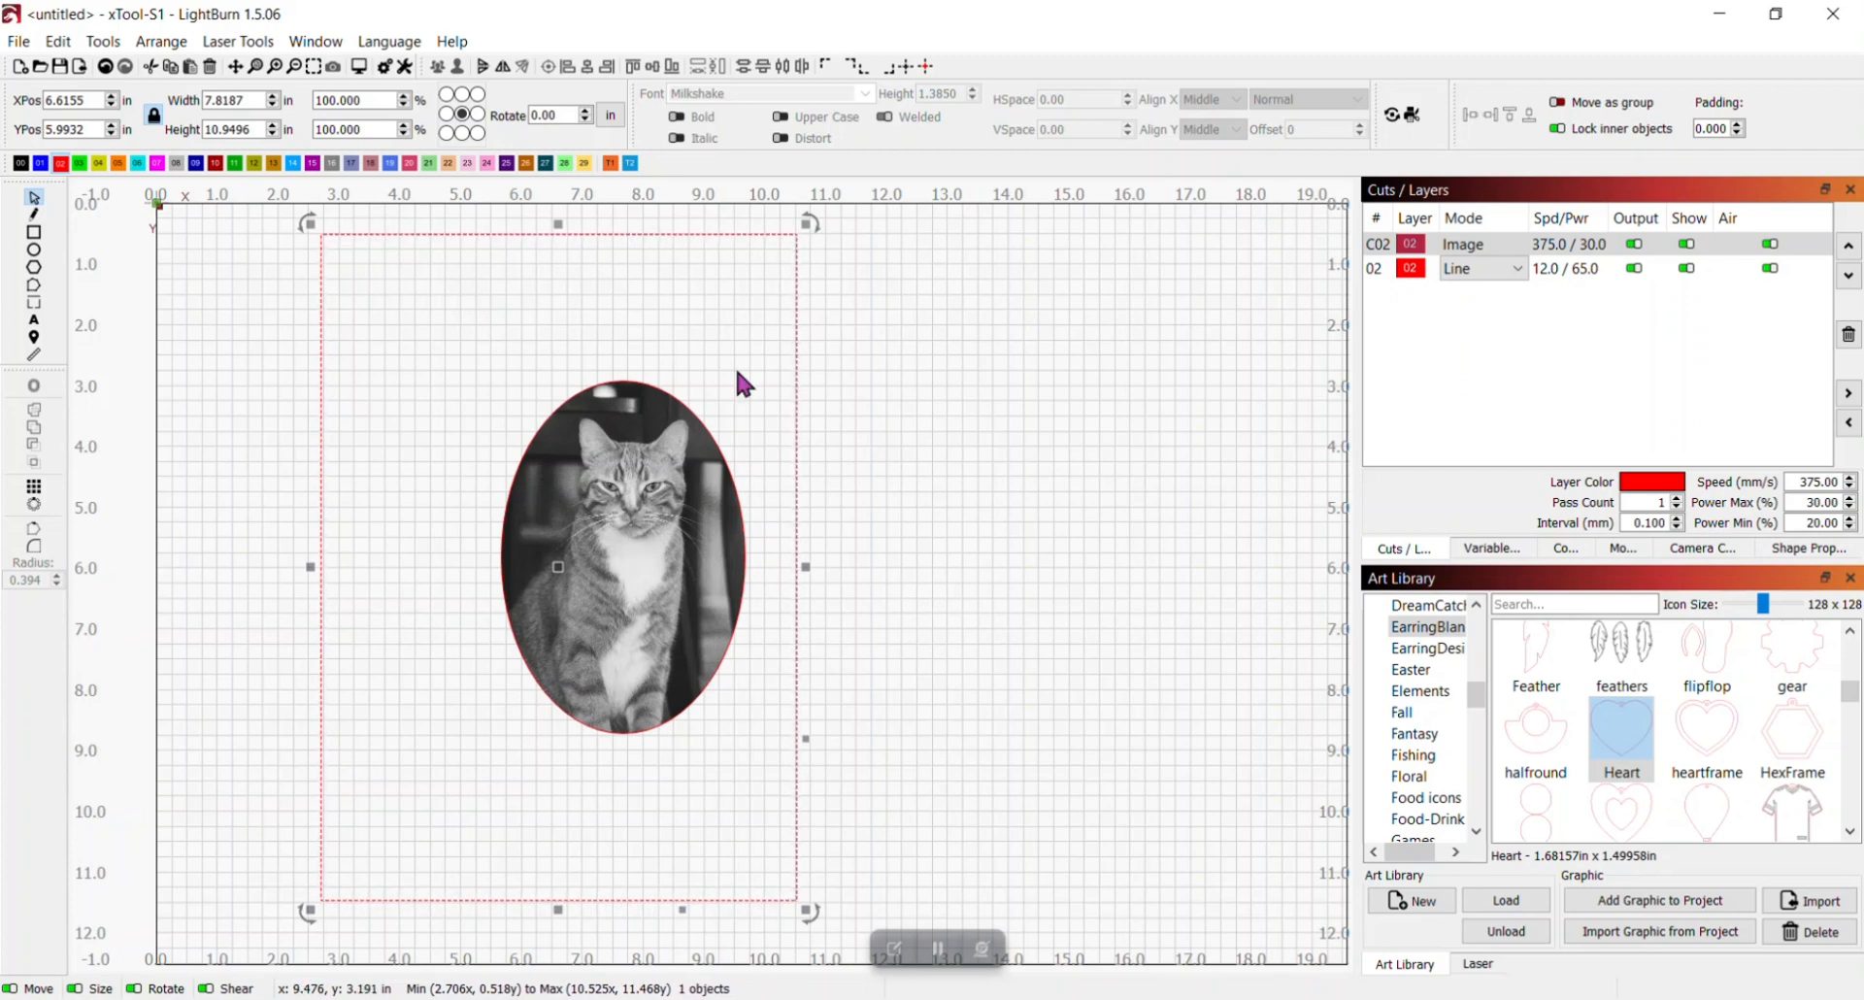
{"action": "left_click_drag", "start_coordinate": [807, 227], "coordinate": [846, 215]}
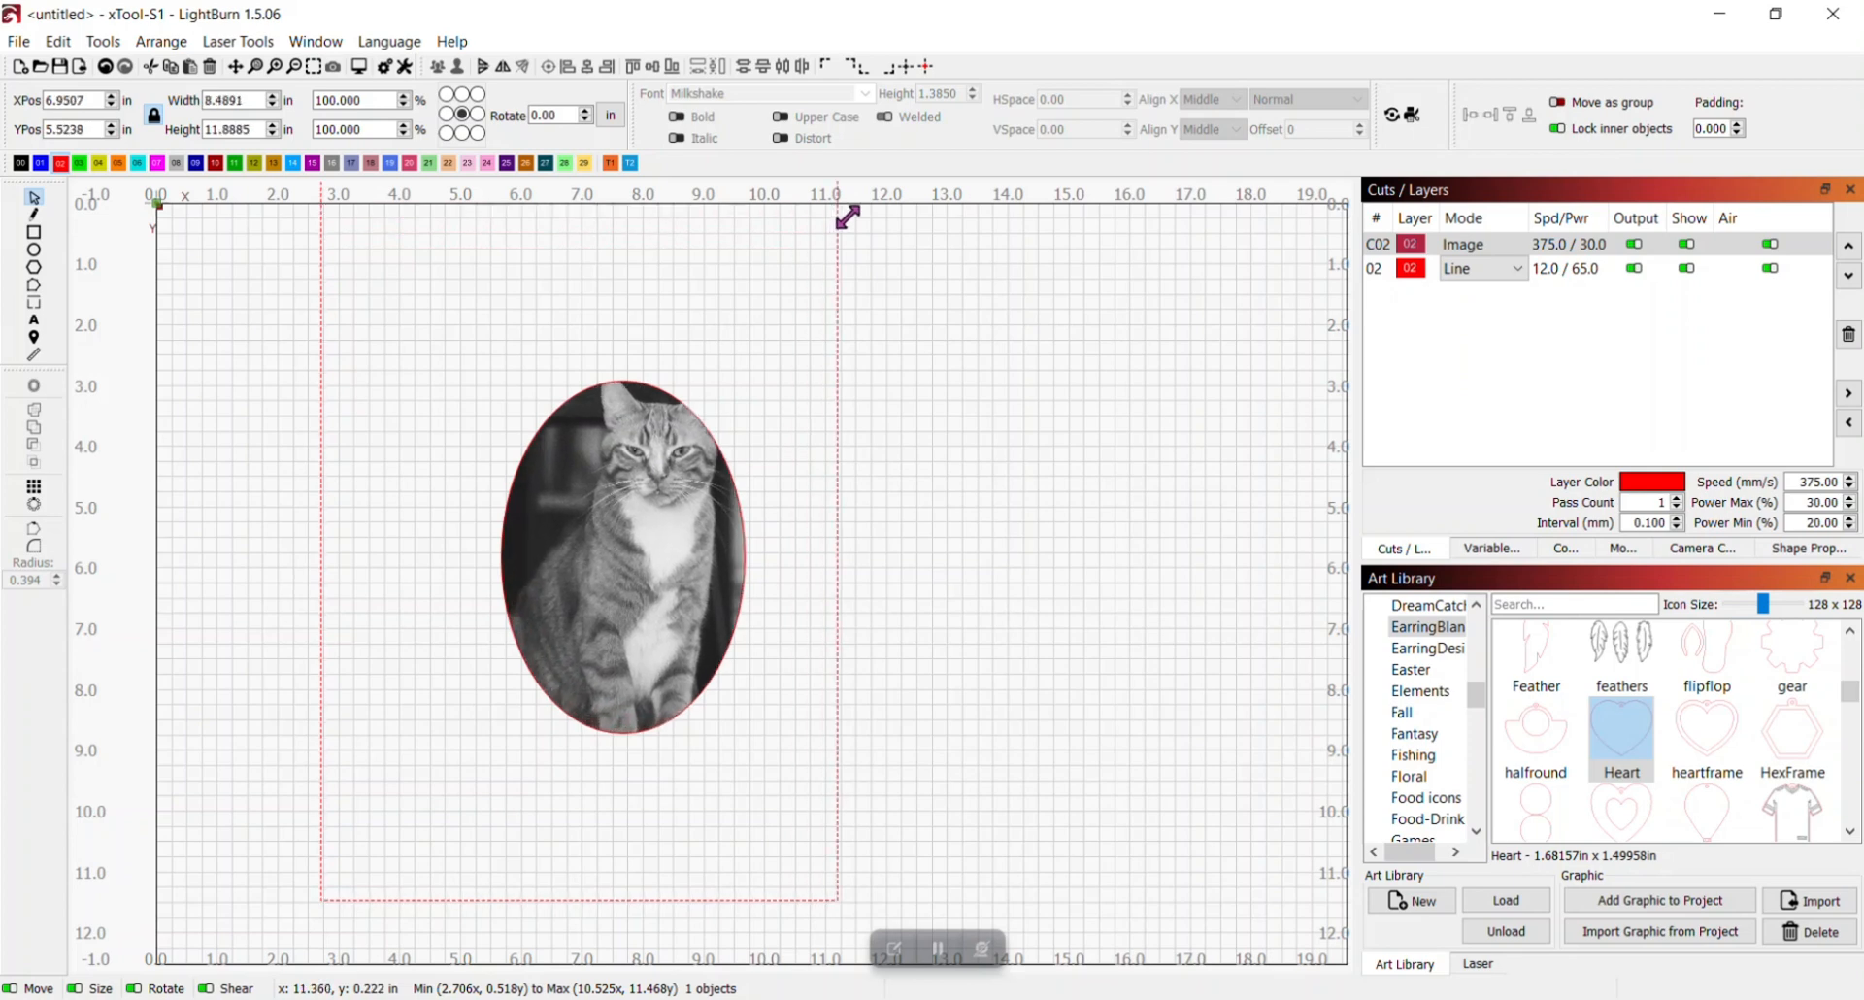
{"action": "left_click_drag", "start_coordinate": [639, 673], "coordinate": [610, 709]}
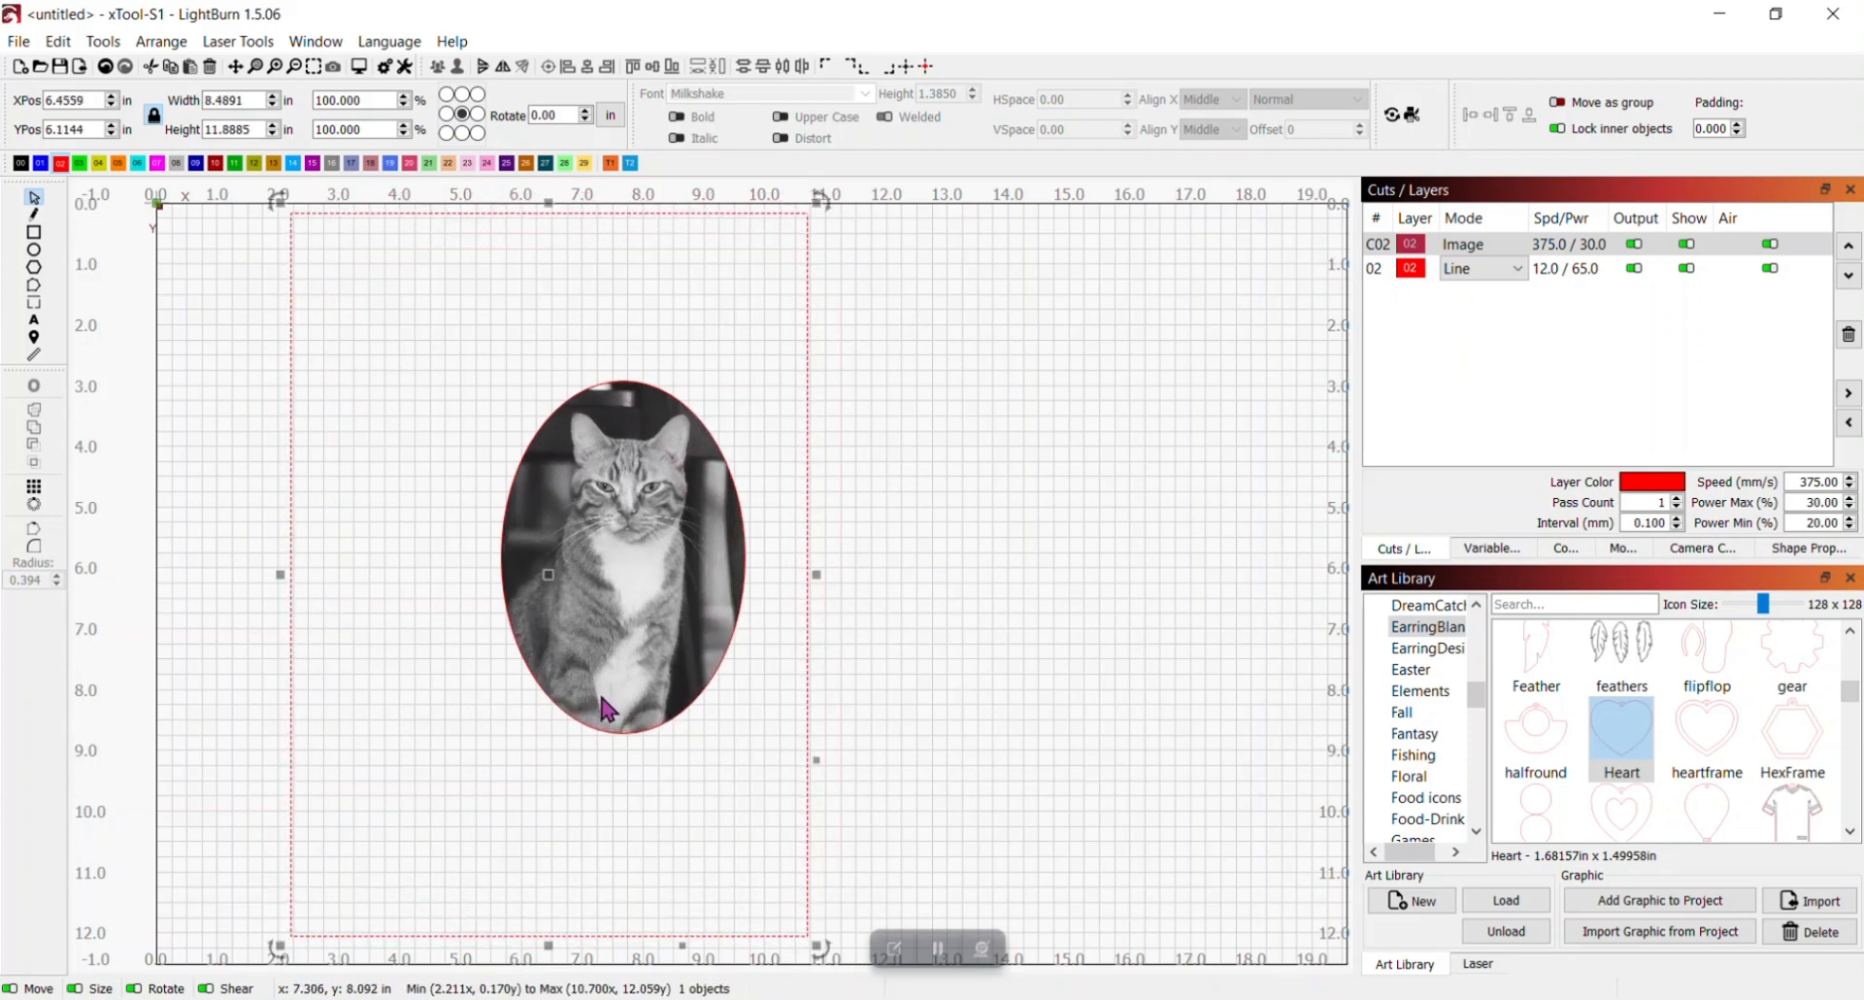
{"action": "left_click", "coordinate": [909, 614]}
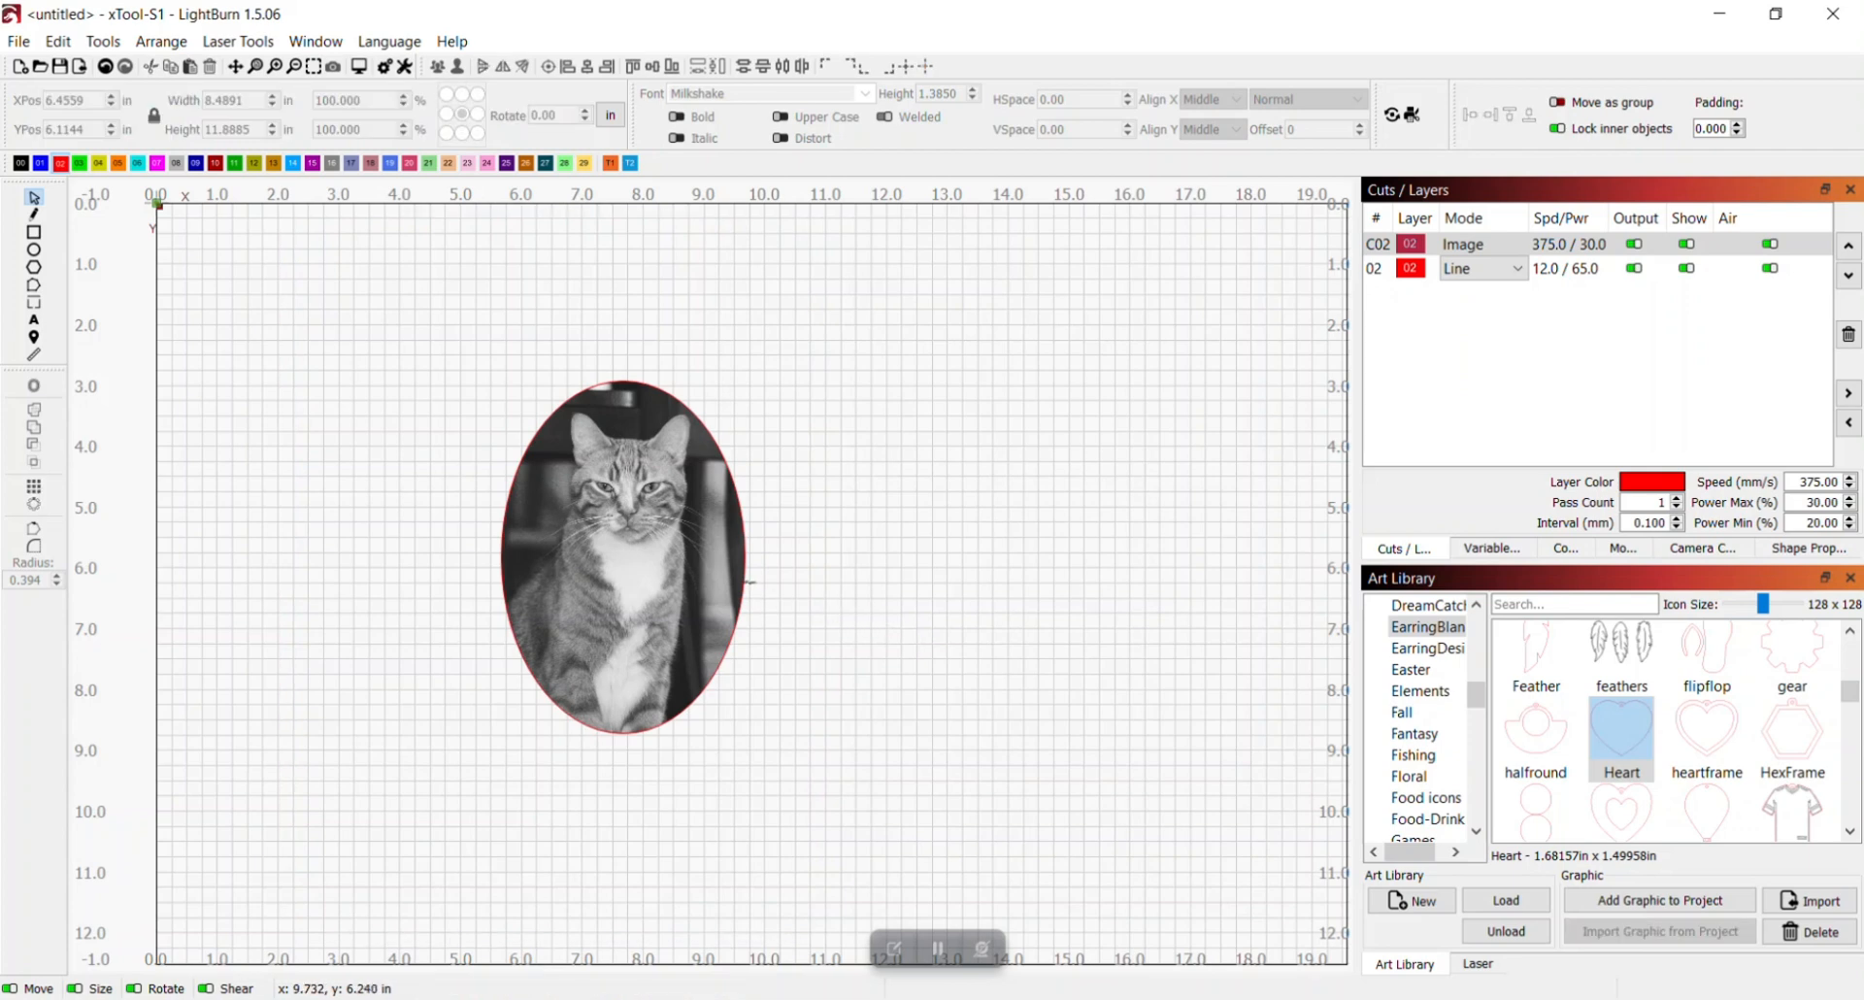
Select the oval mask outline and nudge it slightly upward over the photo
{"action": "left_click", "coordinate": [748, 582]}
{"action": "left_click", "coordinate": [743, 582]}
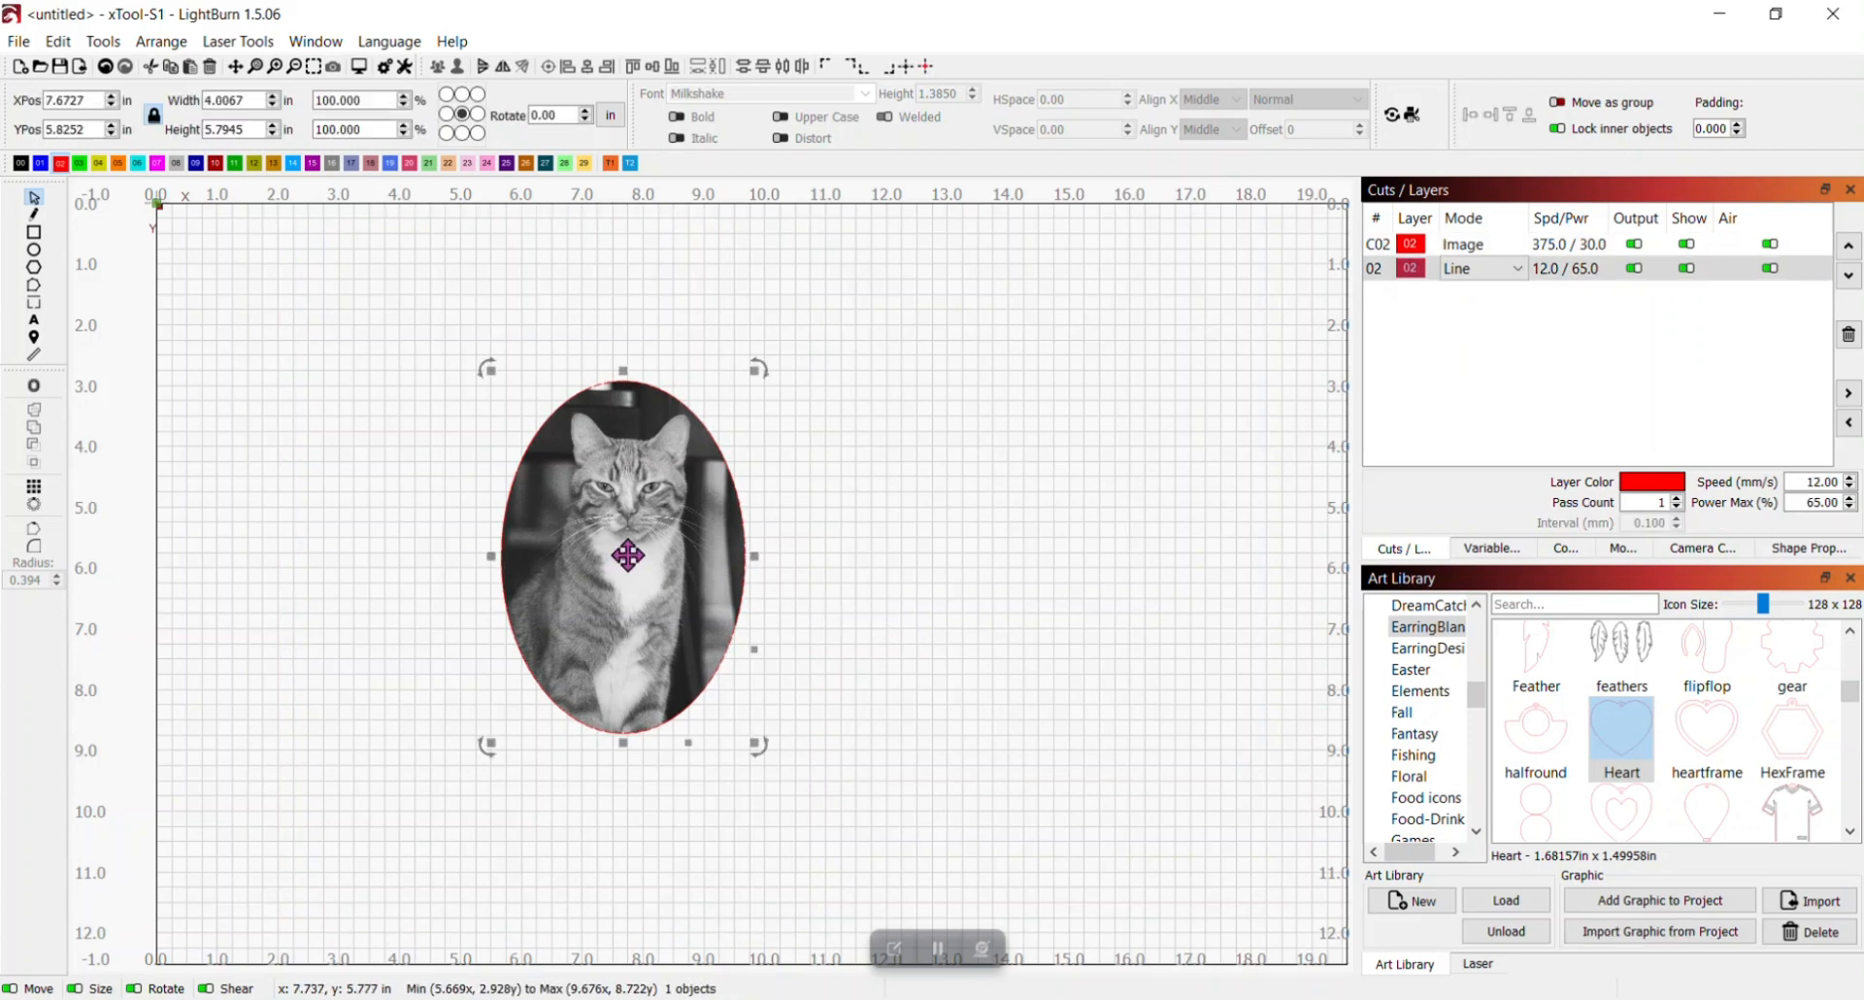
{"action": "mouse_move", "coordinate": [628, 555]}
{"action": "left_mouse_down"}
{"action": "mouse_move", "coordinate": [626, 524]}
{"action": "mouse_move", "coordinate": [550, 510]}
{"action": "mouse_move", "coordinate": [626, 456]}
{"action": "mouse_move", "coordinate": [688, 461]}
{"action": "mouse_move", "coordinate": [668, 568]}
{"action": "mouse_move", "coordinate": [622, 554]}
{"action": "left_mouse_up"}
{"action": "left_click", "coordinate": [990, 573]}
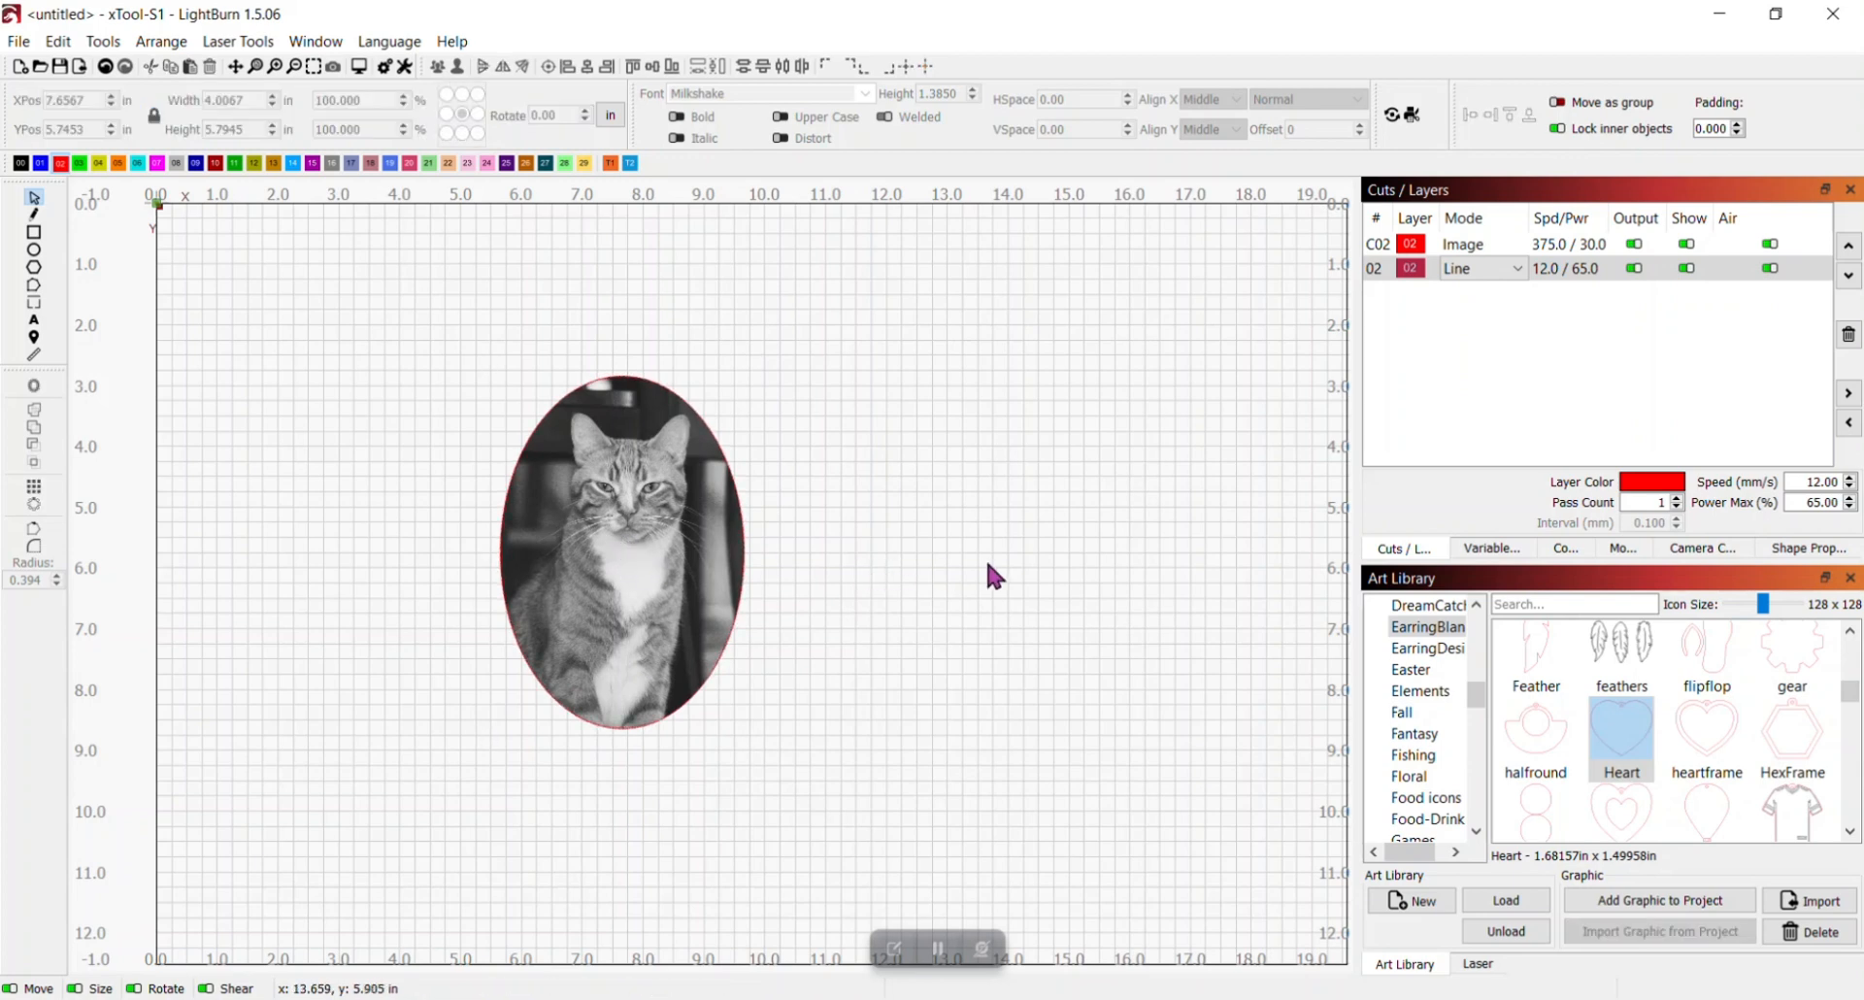
Select both the photo and its oval mask and flatten the image mask
{"action": "left_click_drag", "start_coordinate": [989, 564], "coordinate": [386, 521]}
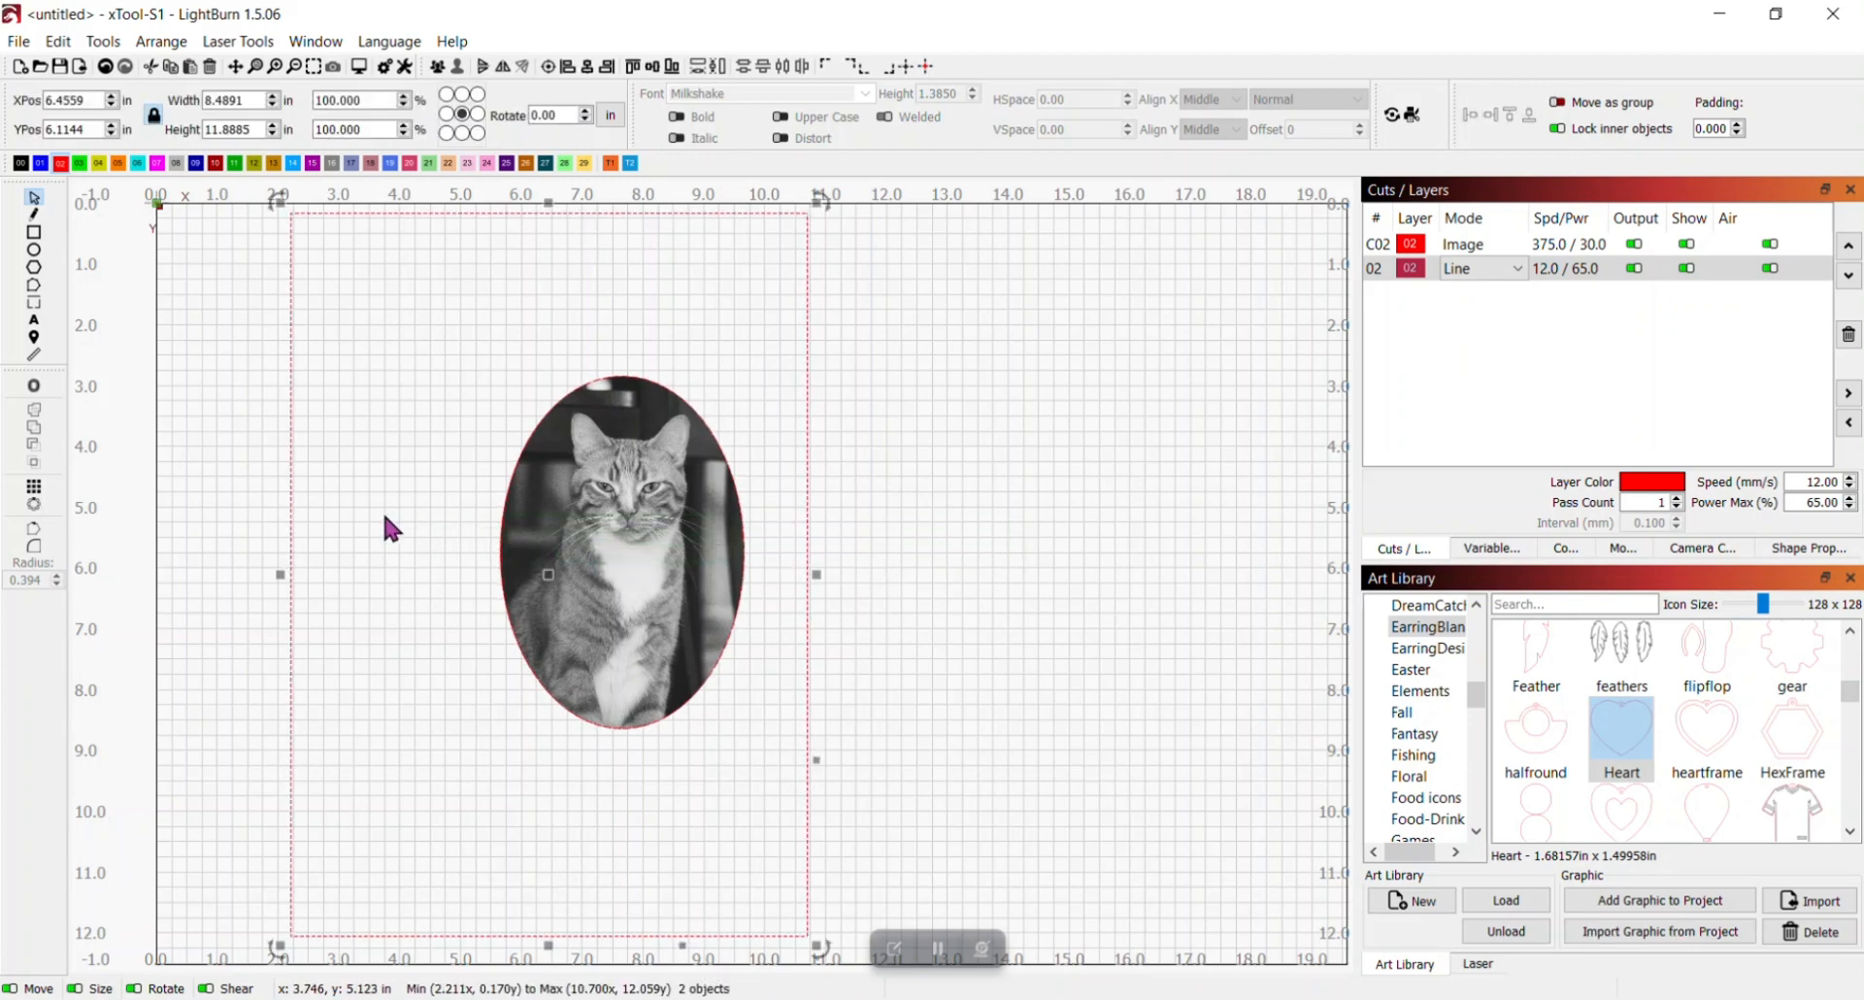
{"action": "right_click", "coordinate": [638, 514]}
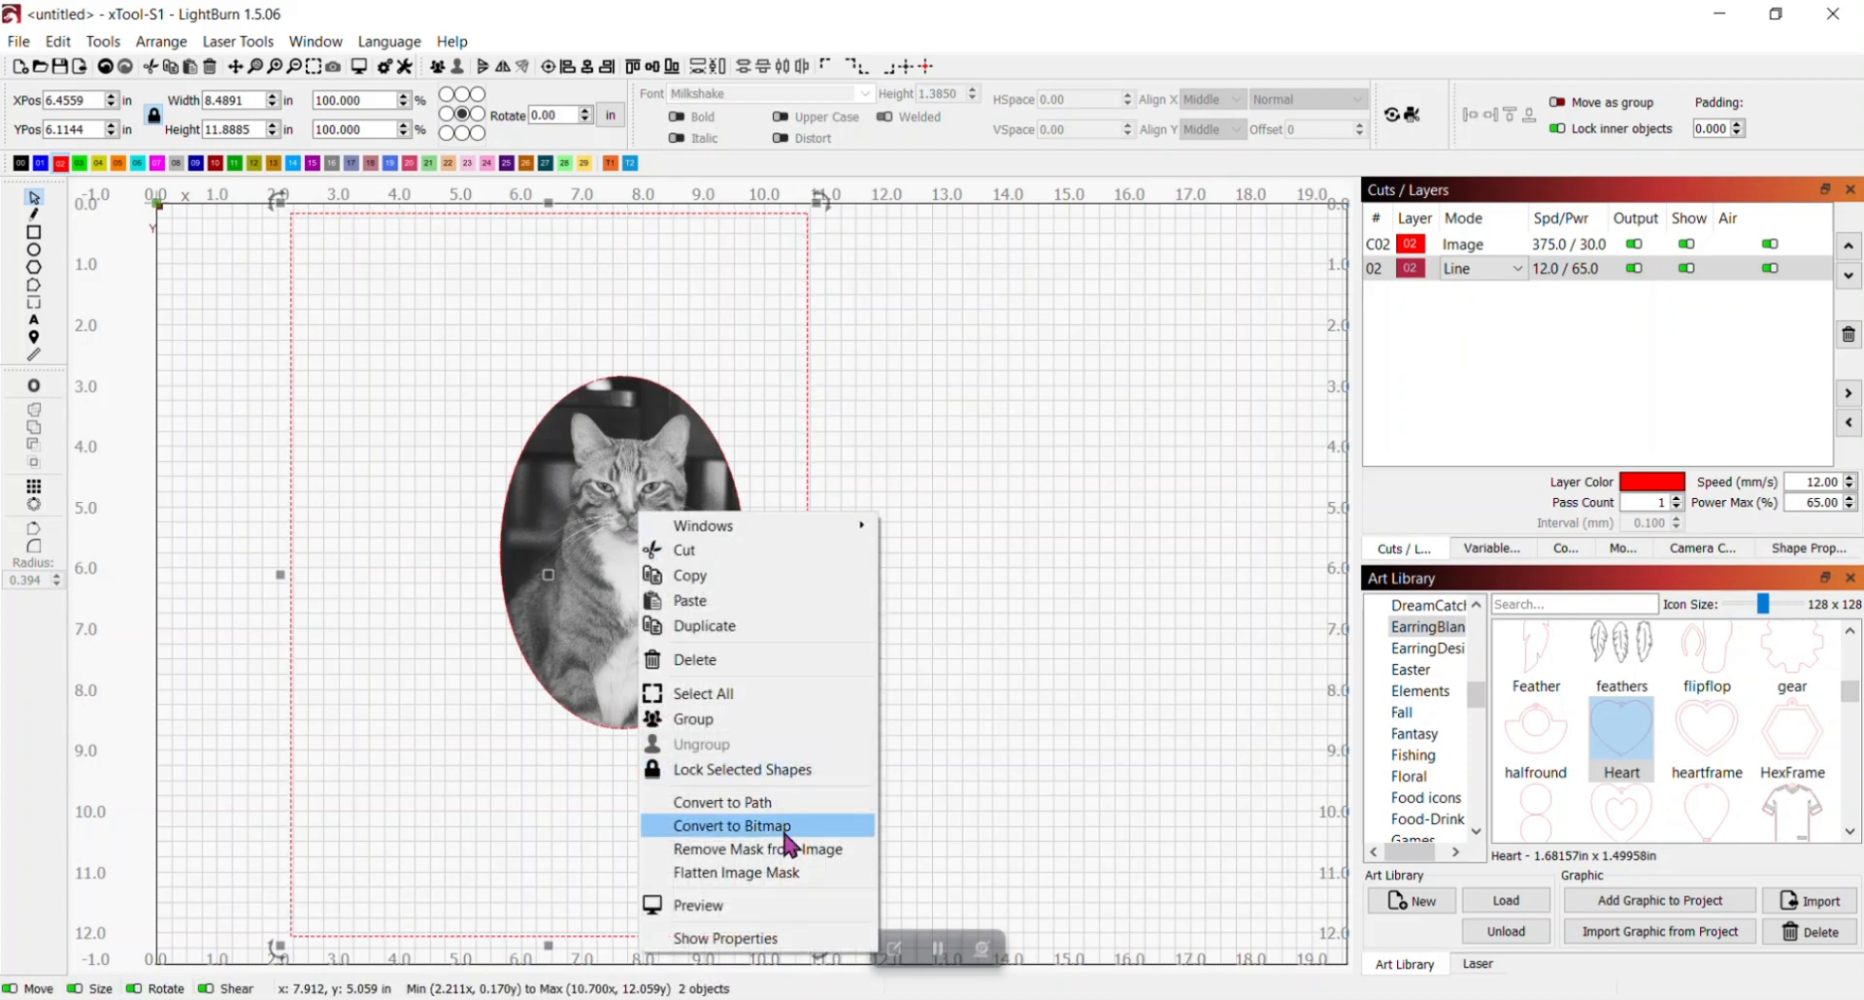
{"action": "left_click", "coordinate": [826, 871]}
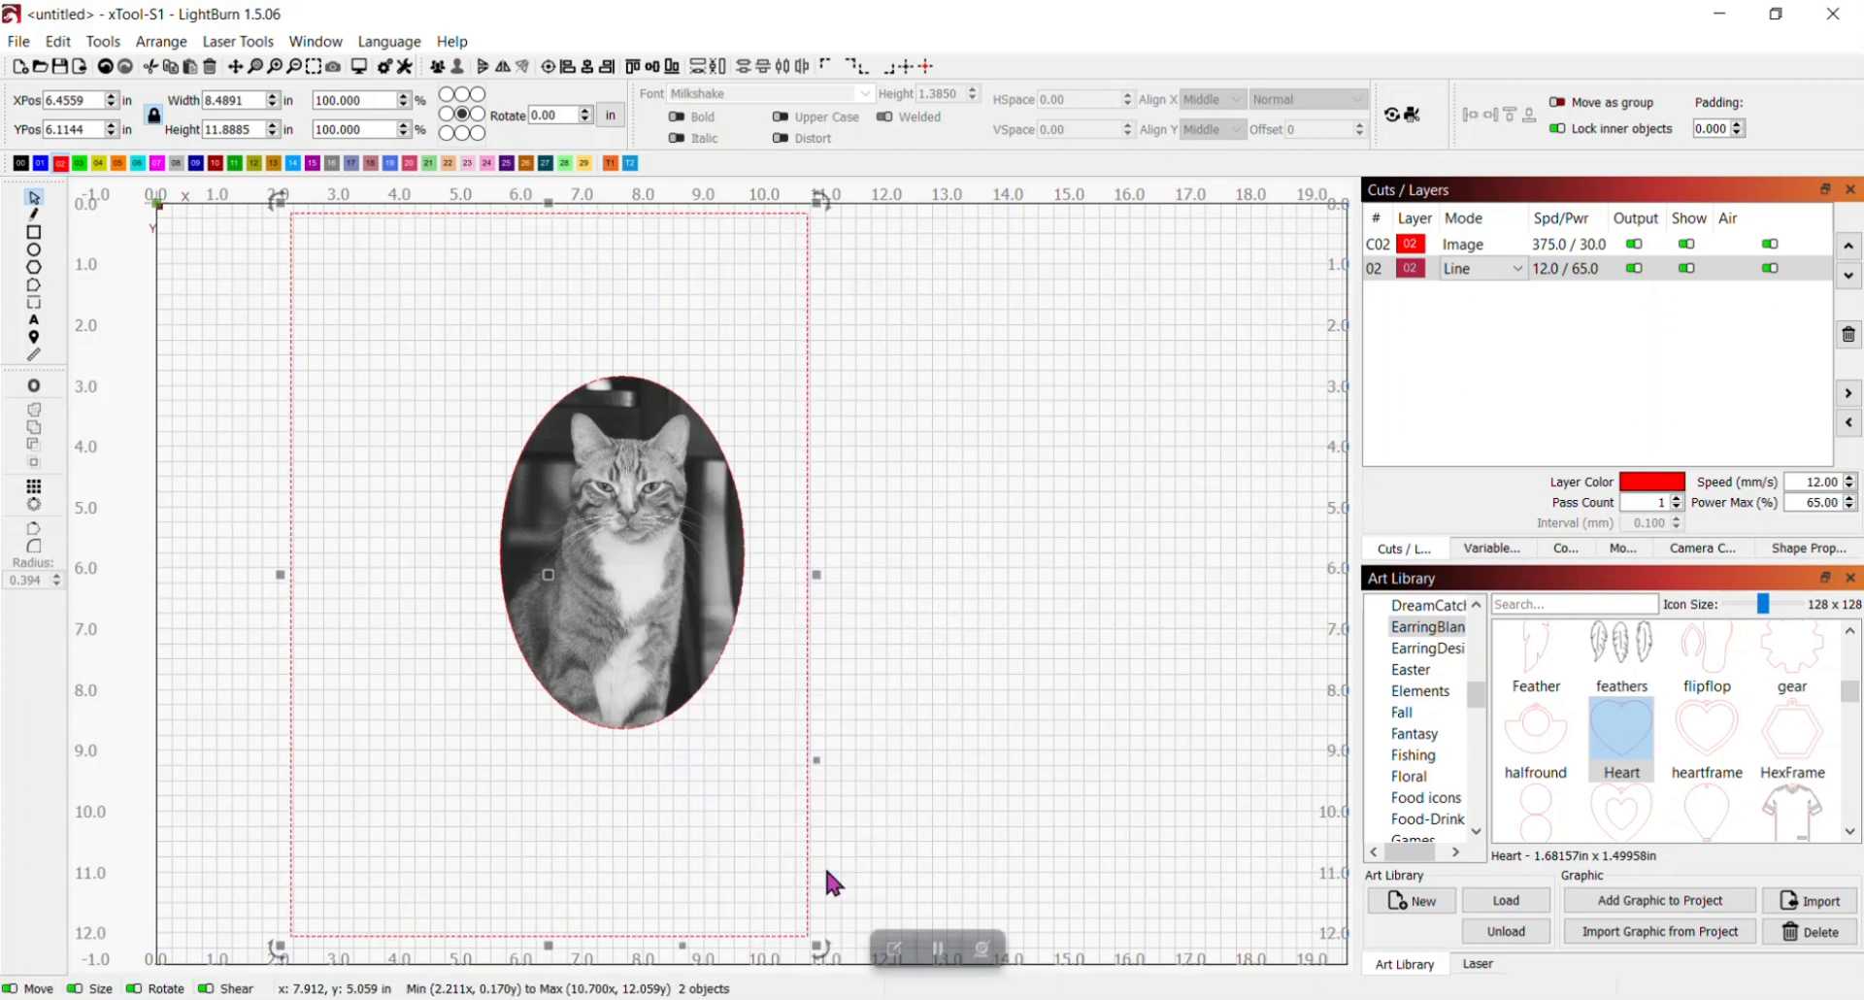
Delete the leftover oval outline and move the flattened cat photo near the origin corner of the work area
{"action": "left_click", "coordinate": [904, 502]}
{"action": "left_click_drag", "start_coordinate": [635, 484], "coordinate": [318, 437]}
{"action": "left_click", "coordinate": [612, 407]}
{"action": "left_click", "coordinate": [542, 517]}
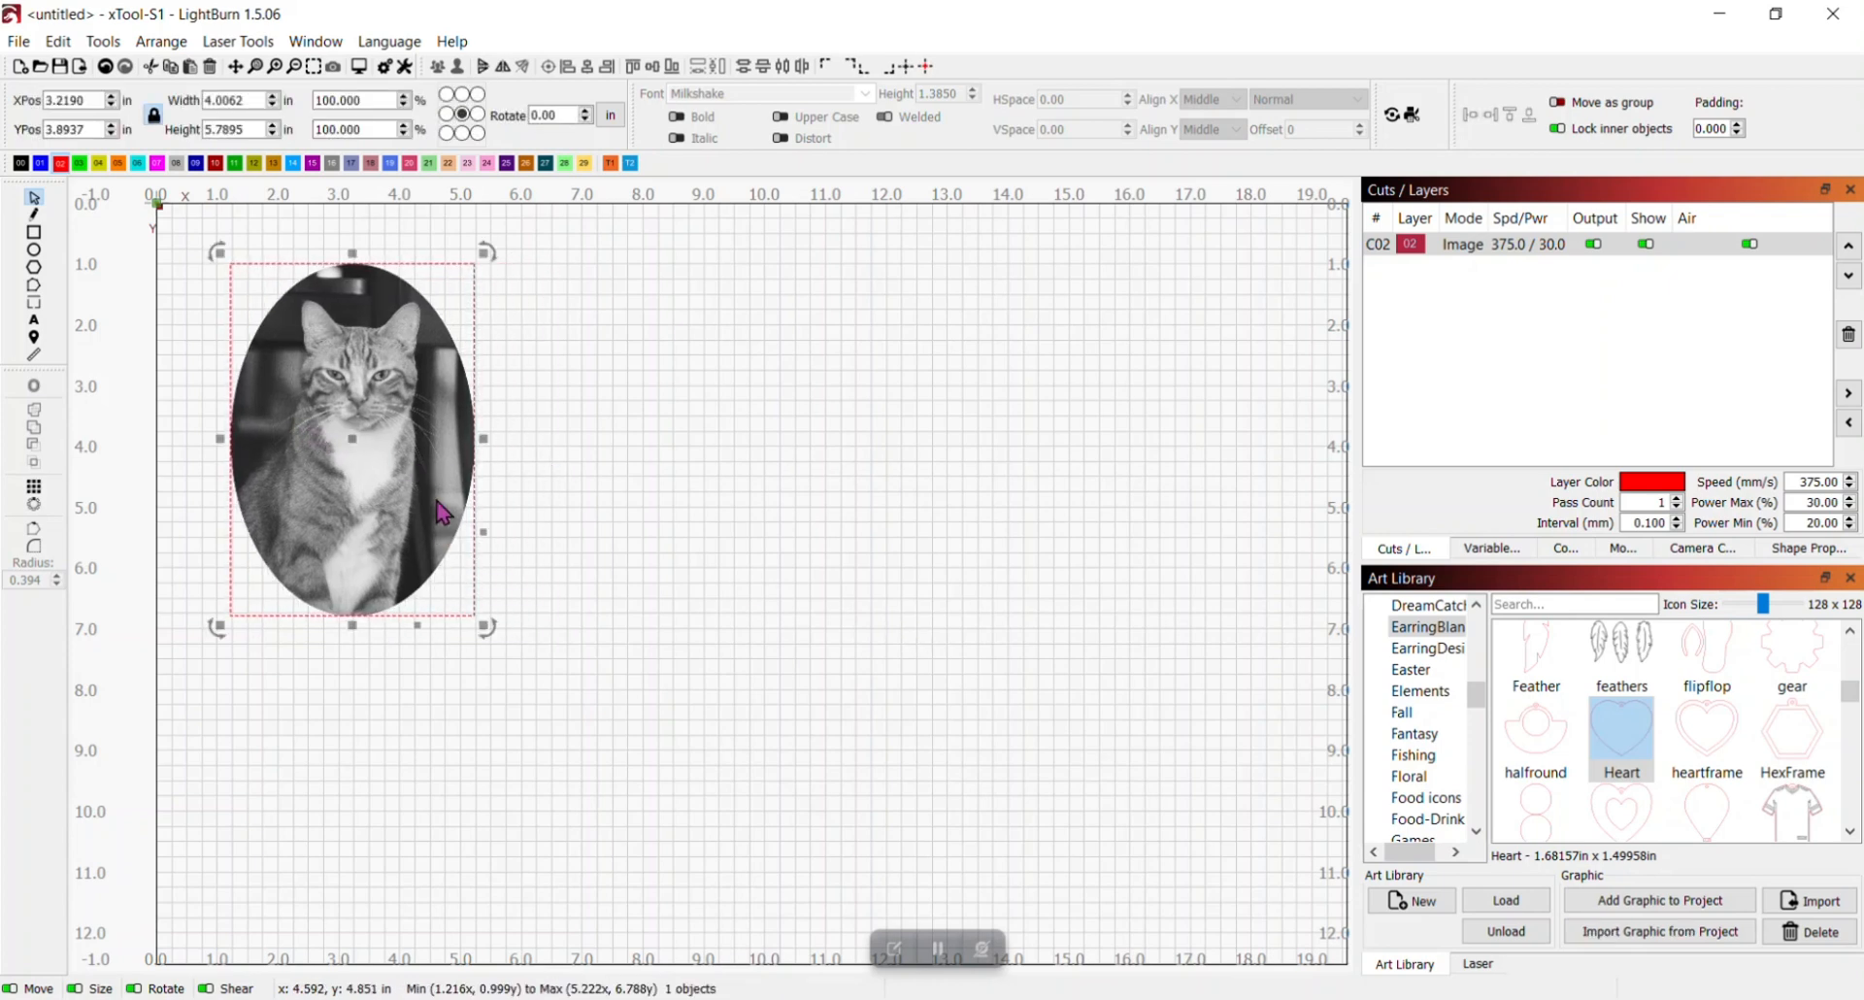
{"action": "left_click_drag", "start_coordinate": [398, 449], "coordinate": [356, 397]}
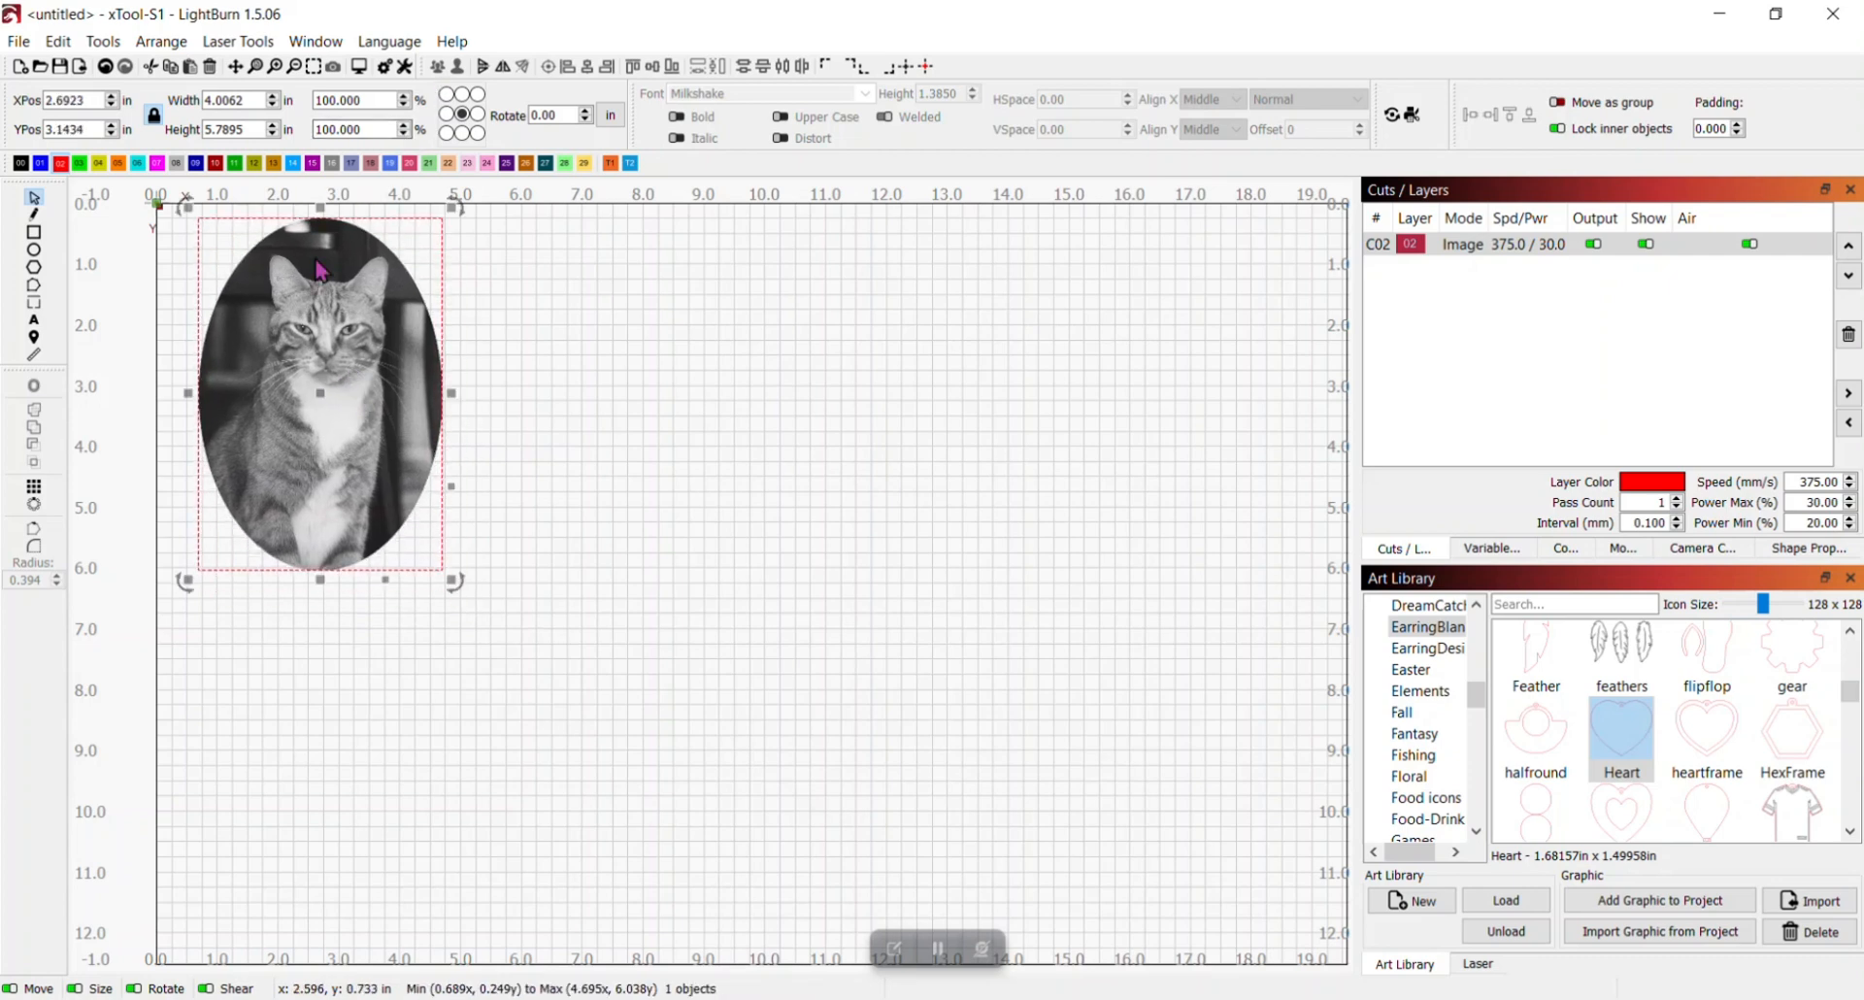
{"action": "left_click_drag", "start_coordinate": [320, 270], "coordinate": [311, 340]}
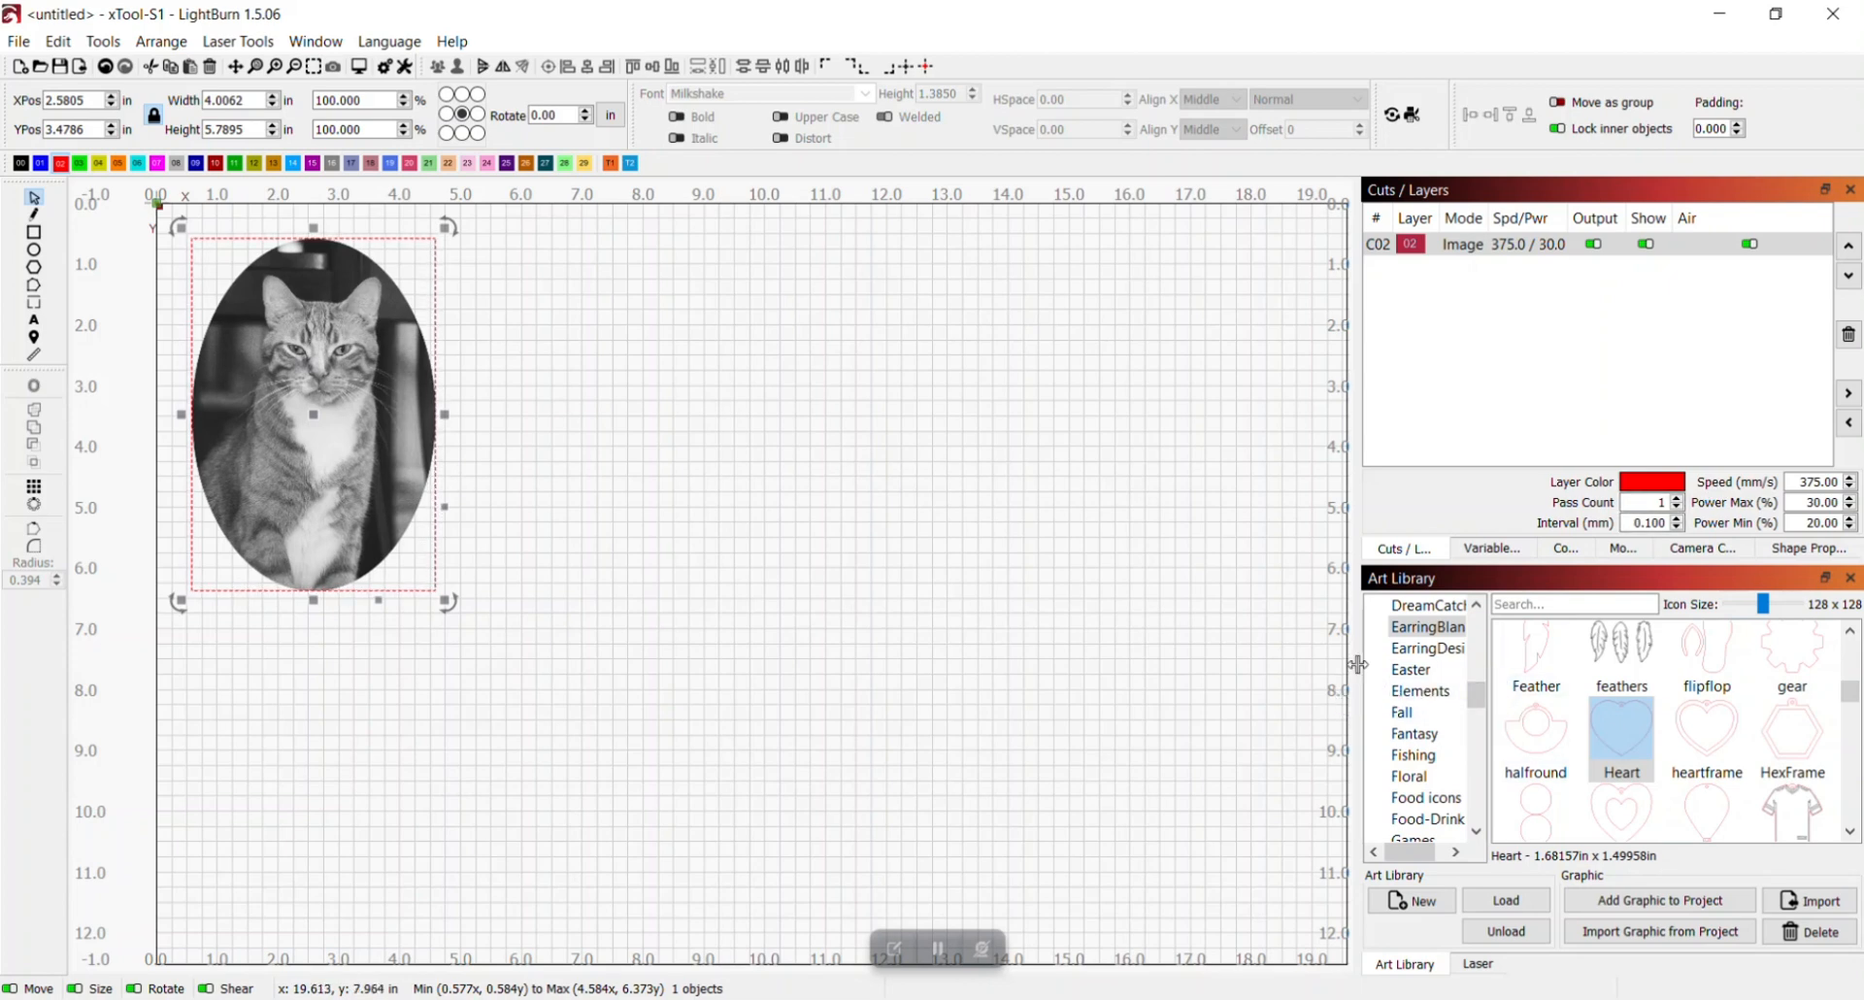
Widen the Art Library and add the WoodPlank graphic from the nature clipart category to the project
{"action": "left_click_drag", "start_coordinate": [1359, 659], "coordinate": [1294, 661]}
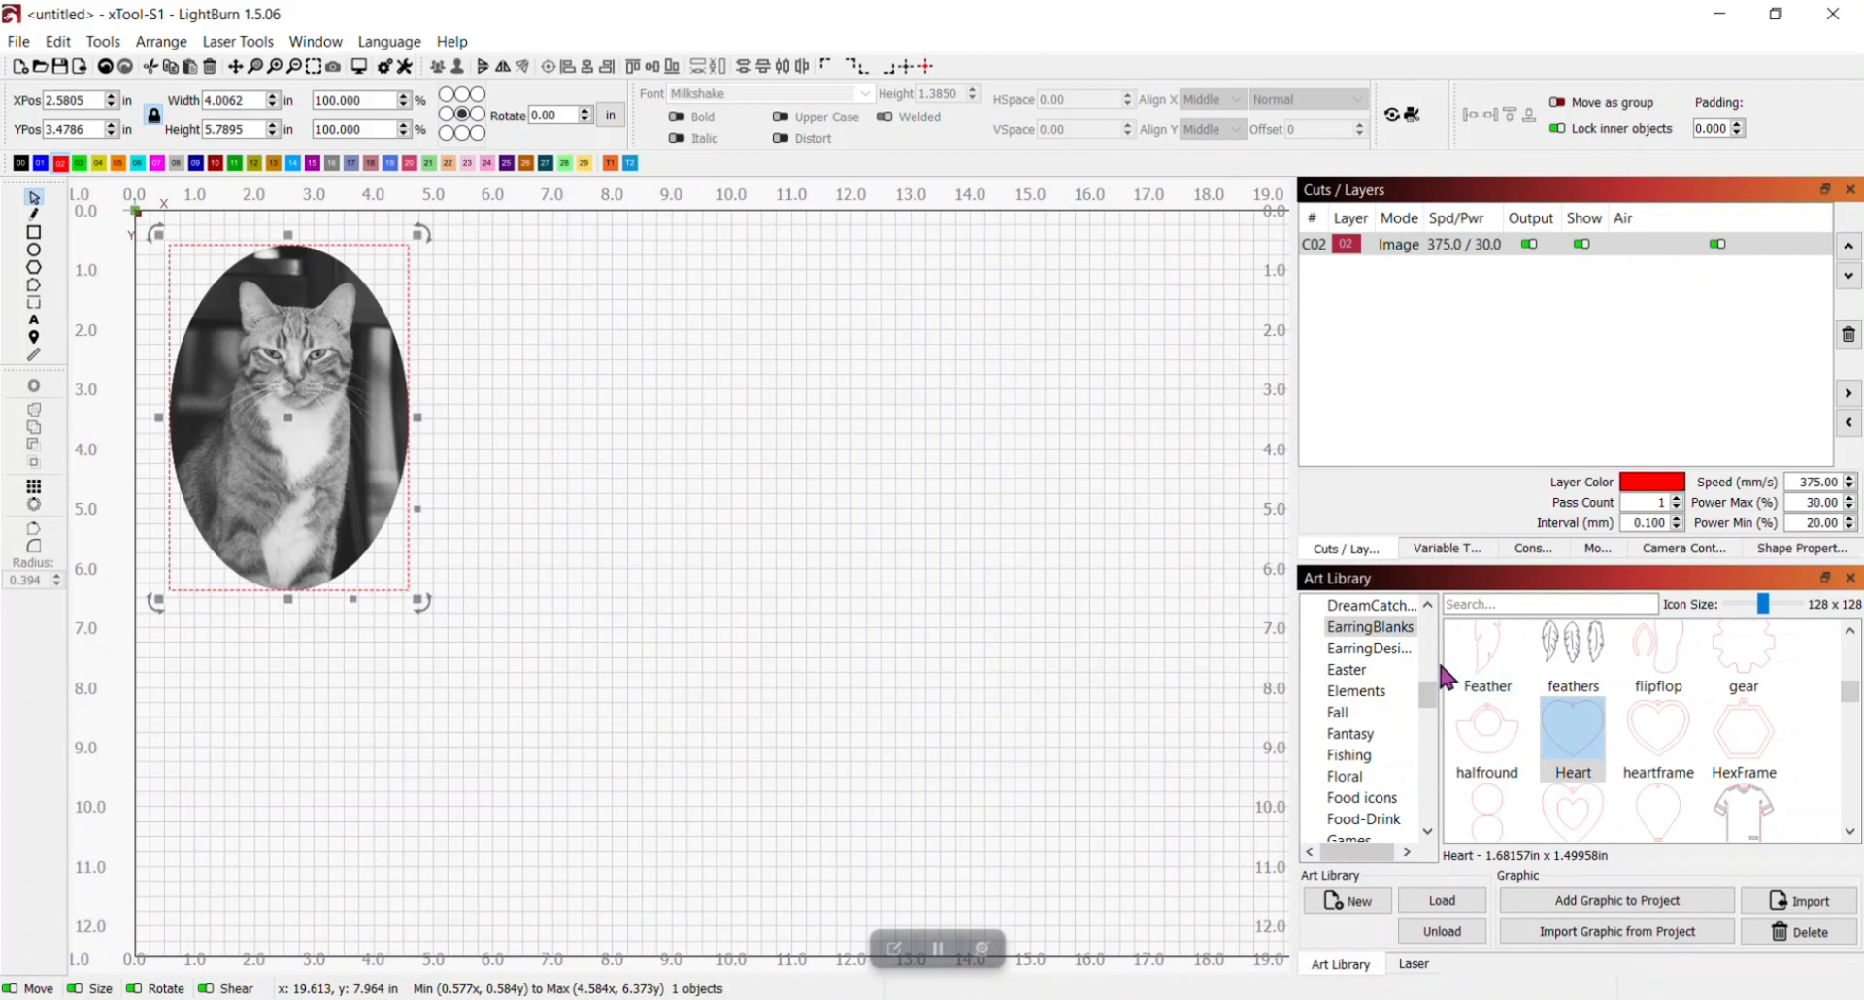
{"action": "left_click_drag", "start_coordinate": [1434, 699], "coordinate": [1383, 668]}
{"action": "left_click", "coordinate": [1375, 650]}
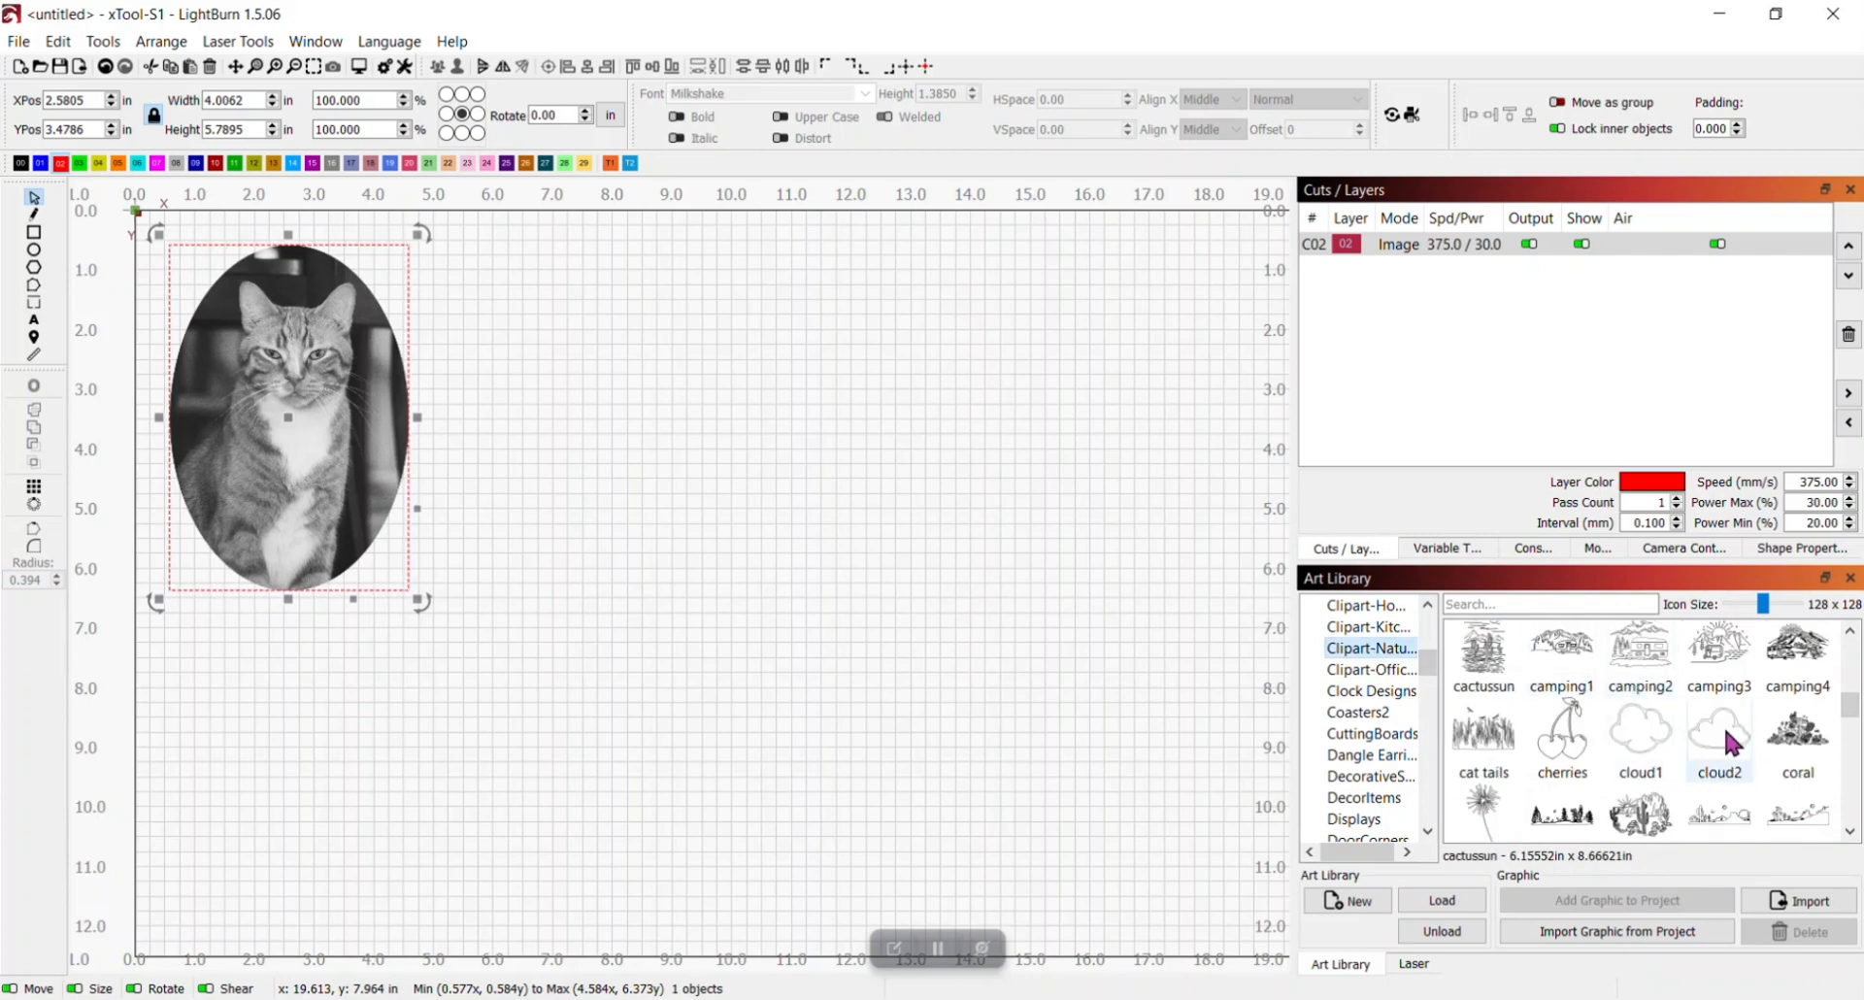
{"action": "left_click_drag", "start_coordinate": [1851, 703], "coordinate": [1860, 819]}
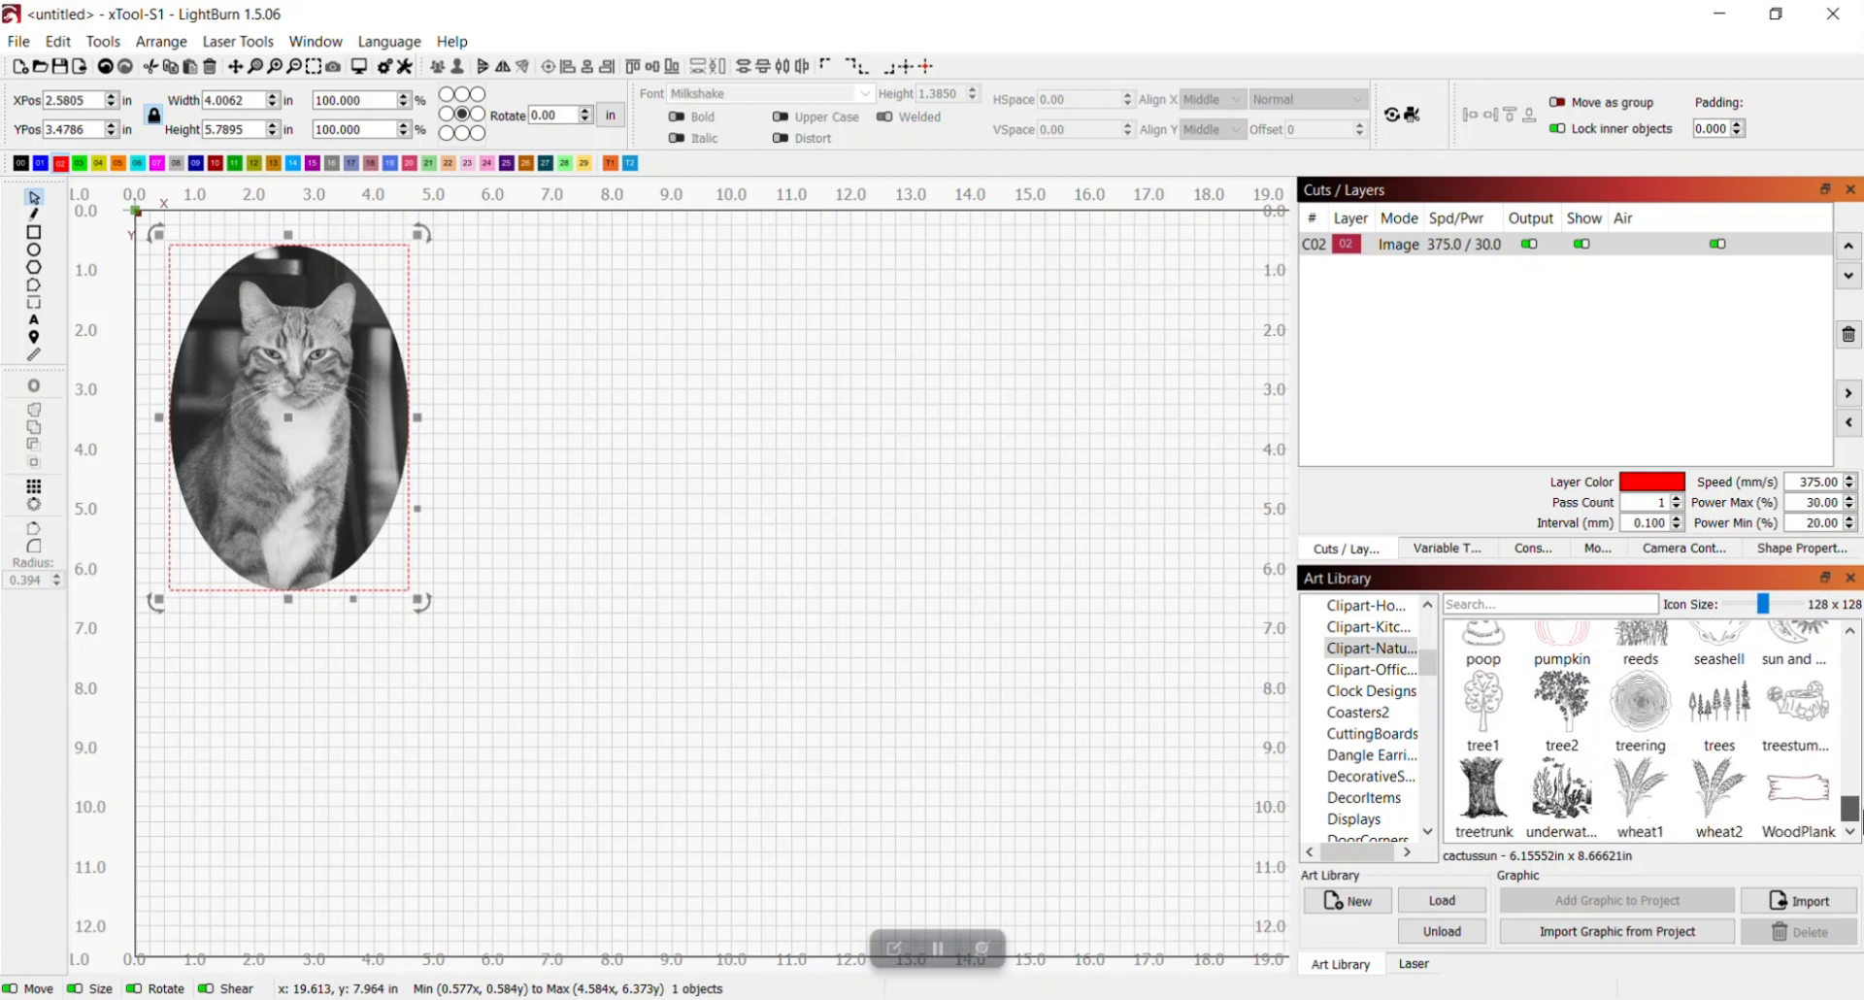
{"action": "double_click", "coordinate": [1800, 796]}
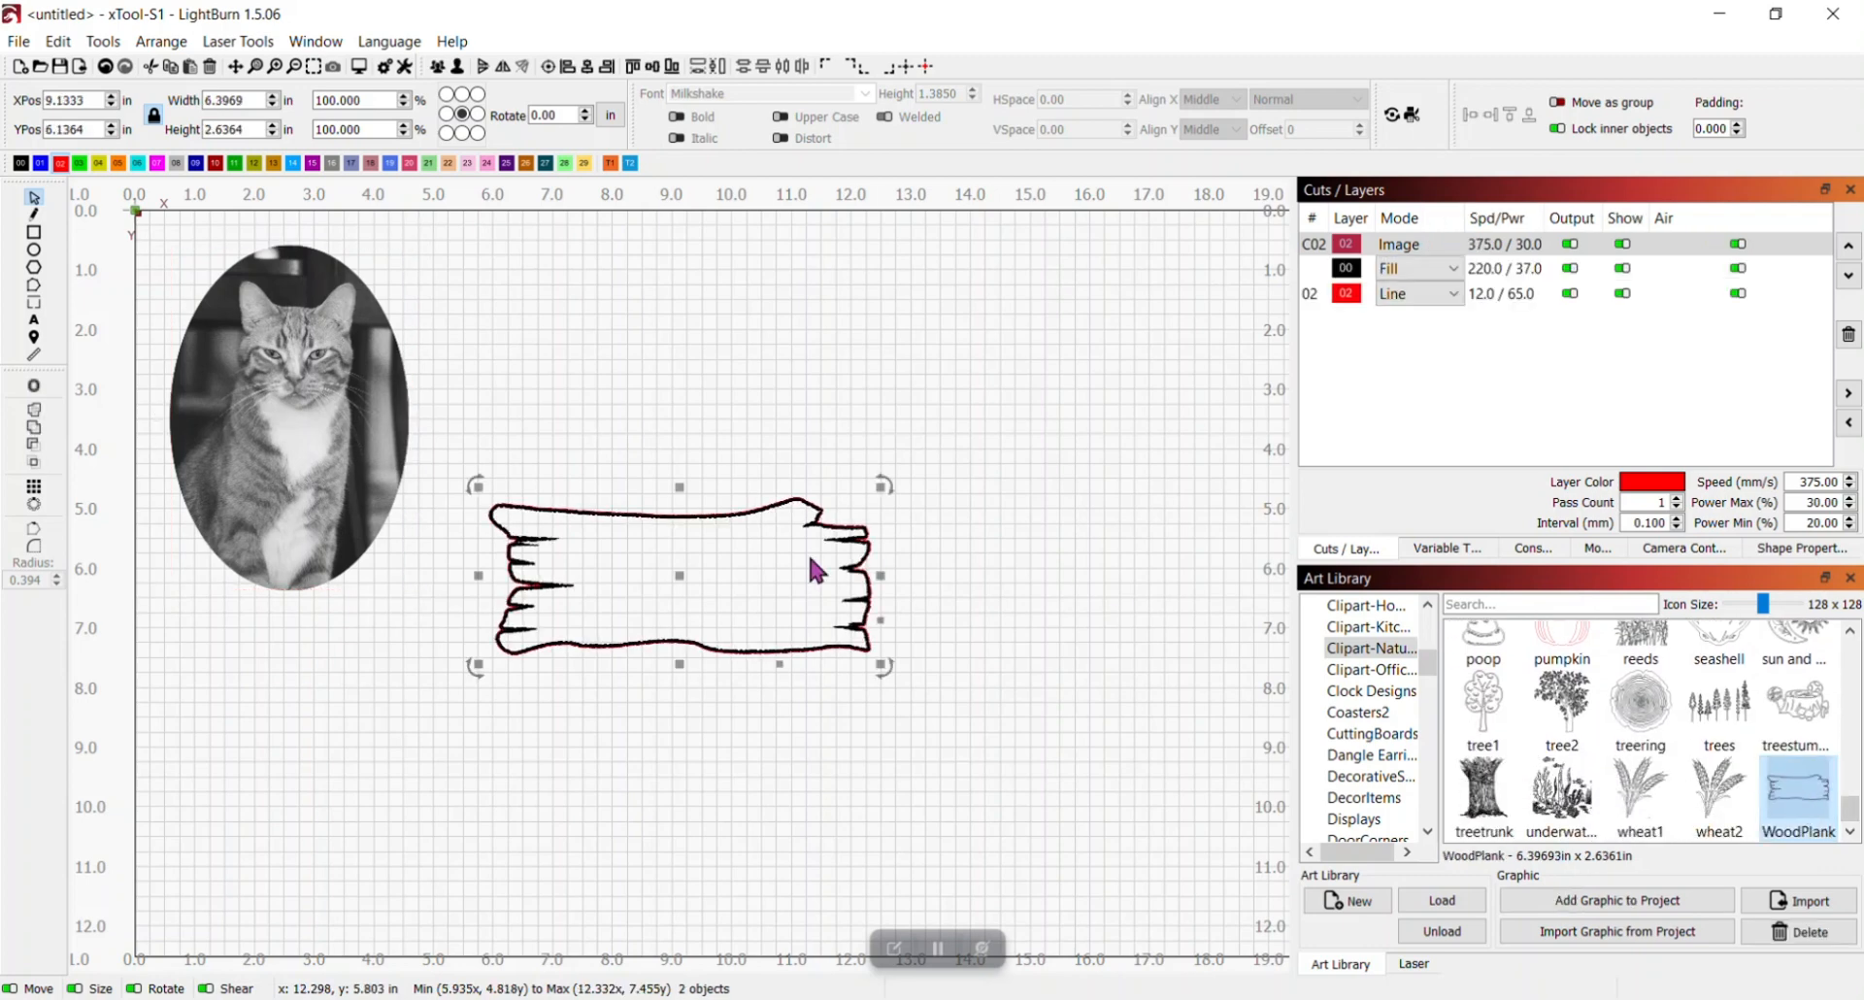
Ungroup the wood plank graphic and delete its black filled shapes, keeping only the red outline
{"action": "right_click", "coordinate": [673, 573]}
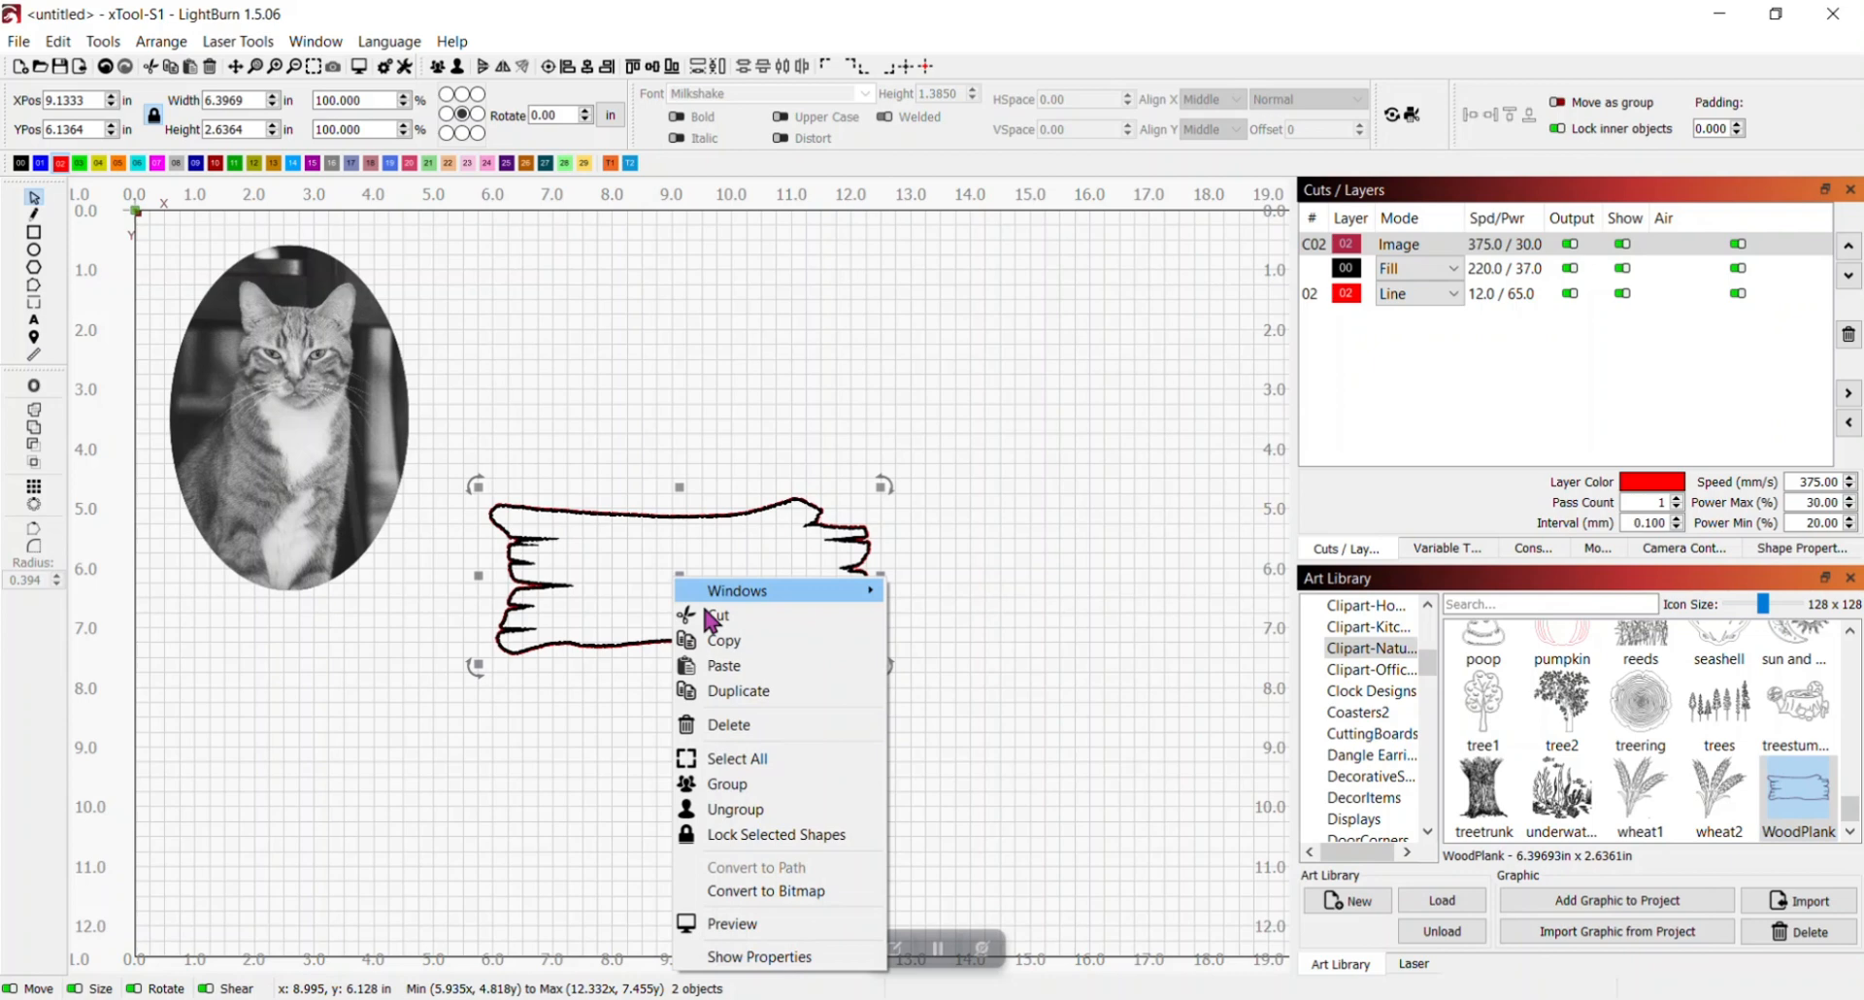
{"action": "left_click", "coordinate": [751, 807]}
{"action": "left_click_drag", "start_coordinate": [644, 573], "coordinate": [1036, 682]}
{"action": "key", "text": "Delete"}
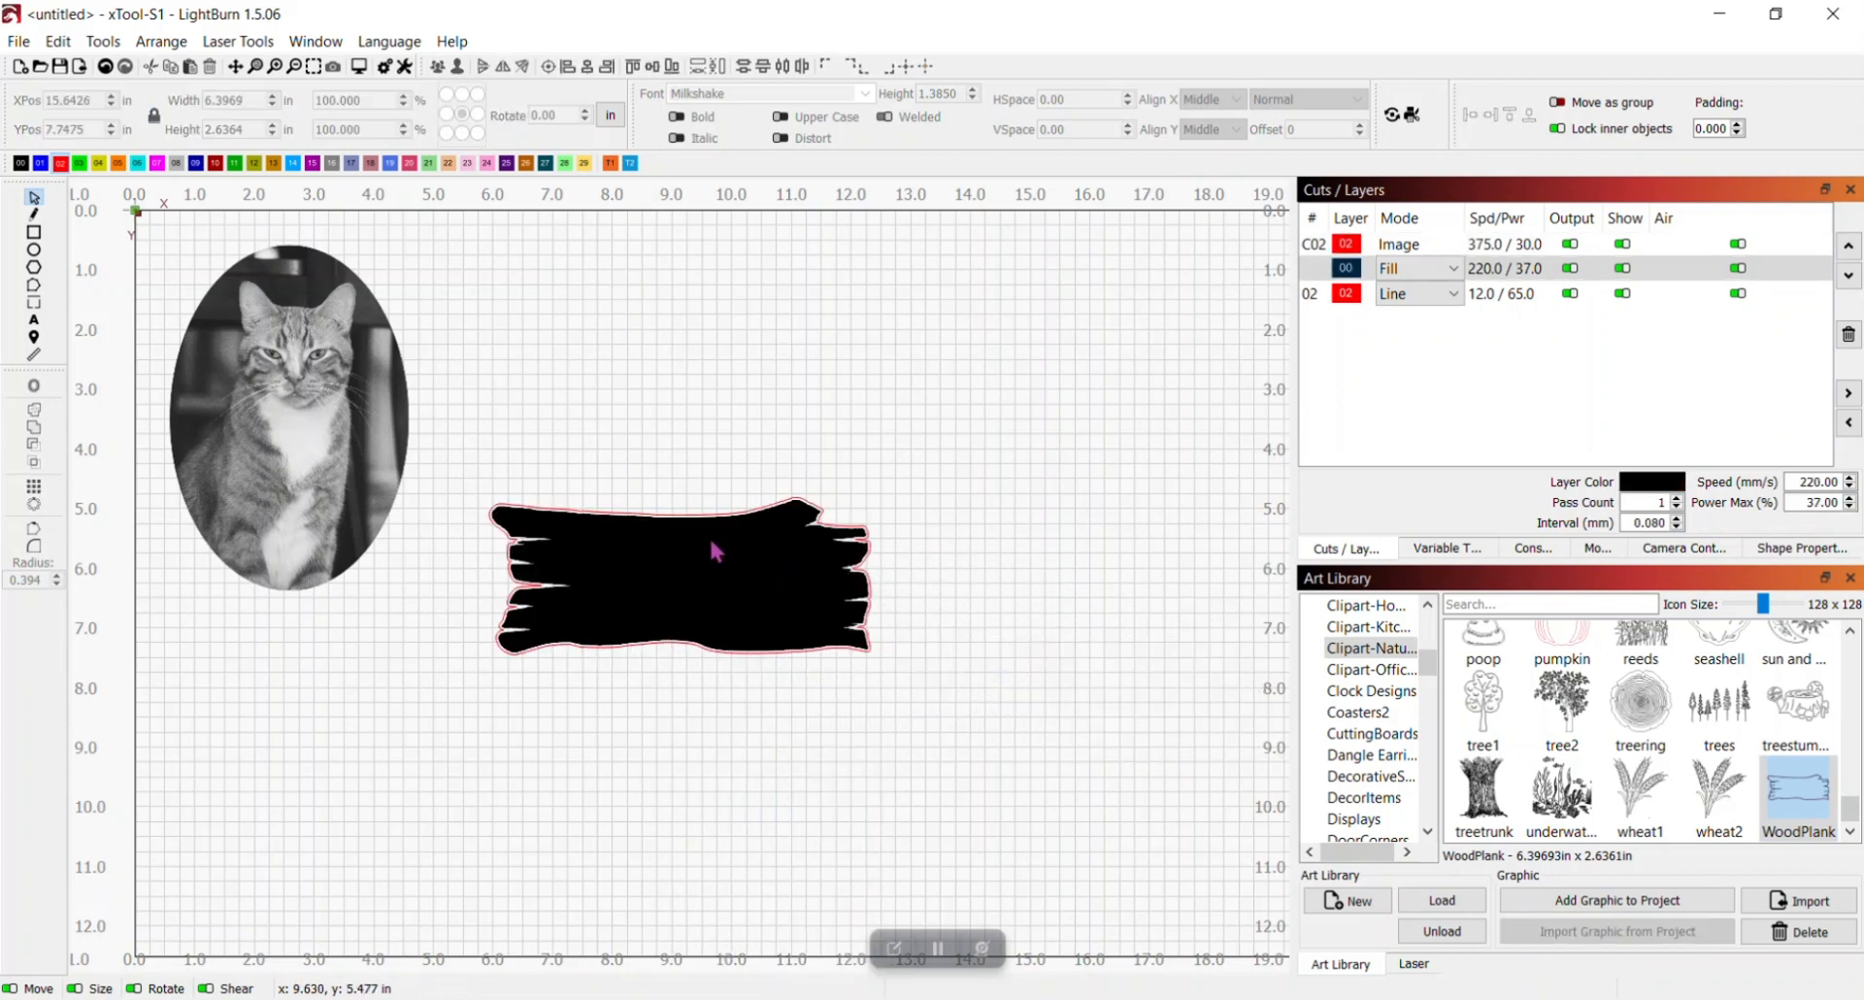
{"action": "left_click_drag", "start_coordinate": [711, 543], "coordinate": [1163, 629]}
{"action": "key", "text": "Delete"}
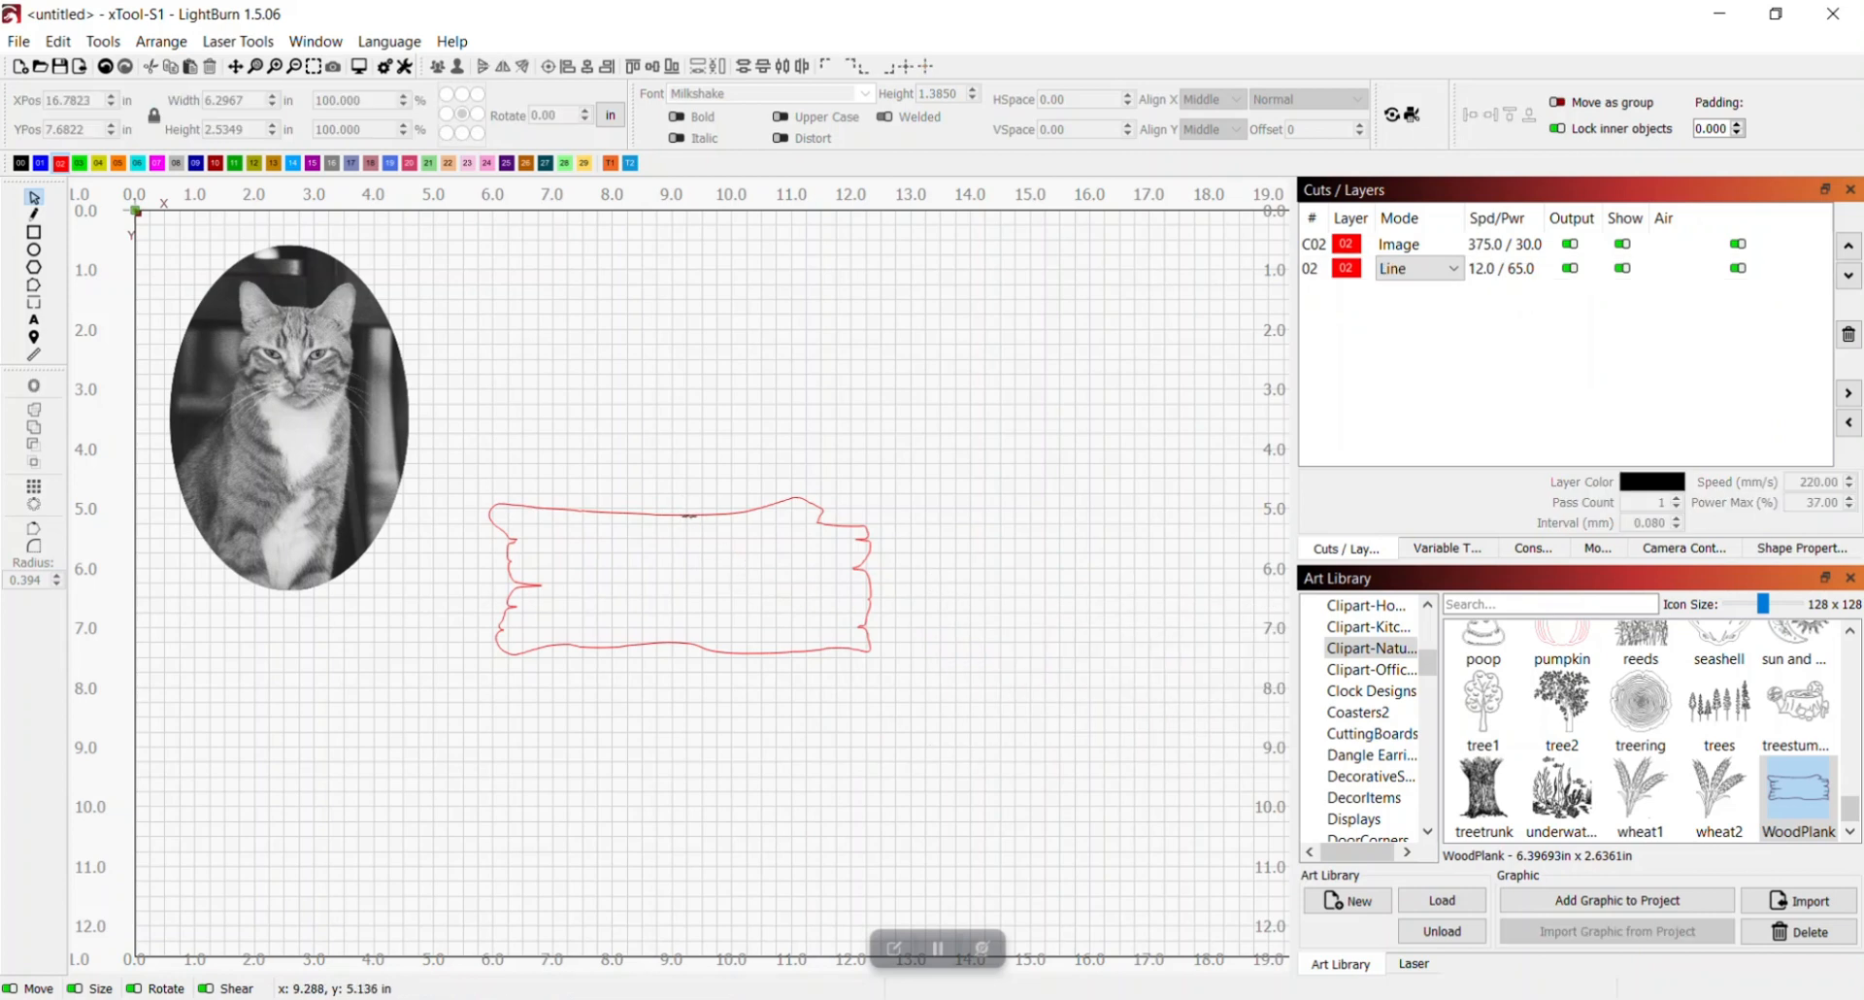
Move the red plank outline beside the cat photo and enlarge it proportionally to about 9.95 by 4.10 in
{"action": "left_click_drag", "start_coordinate": [689, 516], "coordinate": [429, 656]}
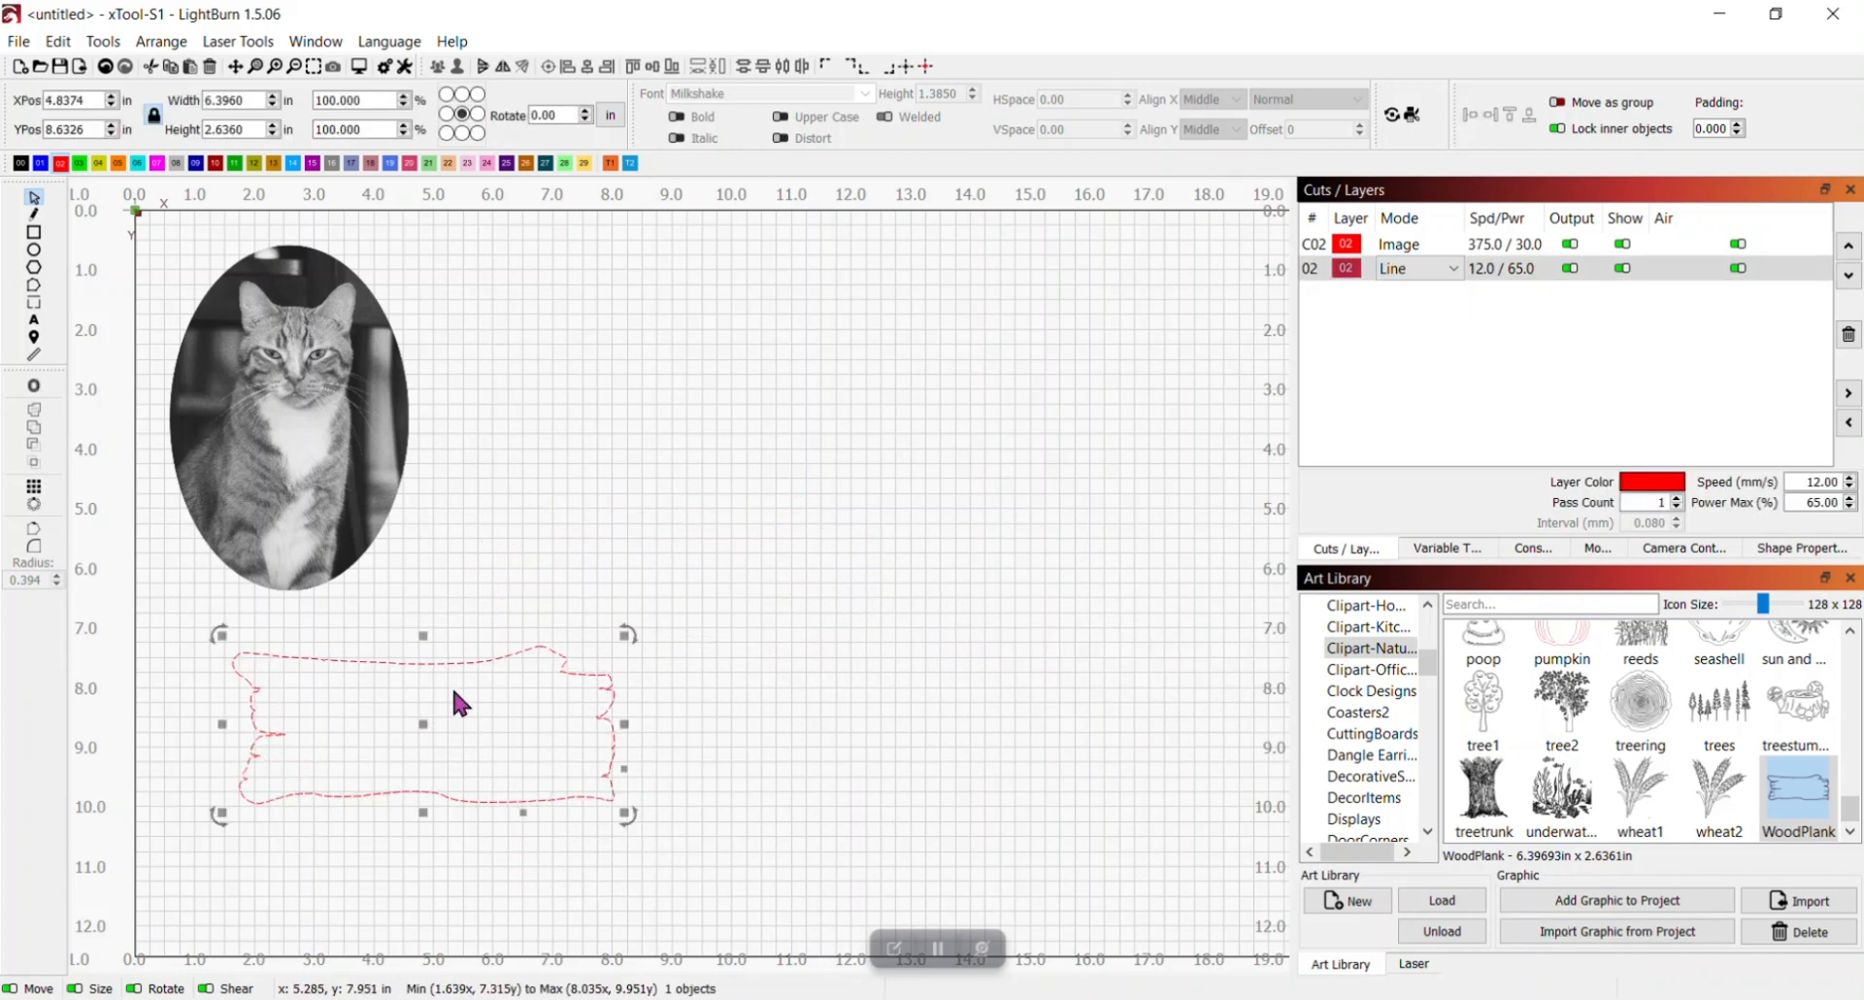
{"action": "left_click_drag", "start_coordinate": [427, 724], "coordinate": [662, 365]}
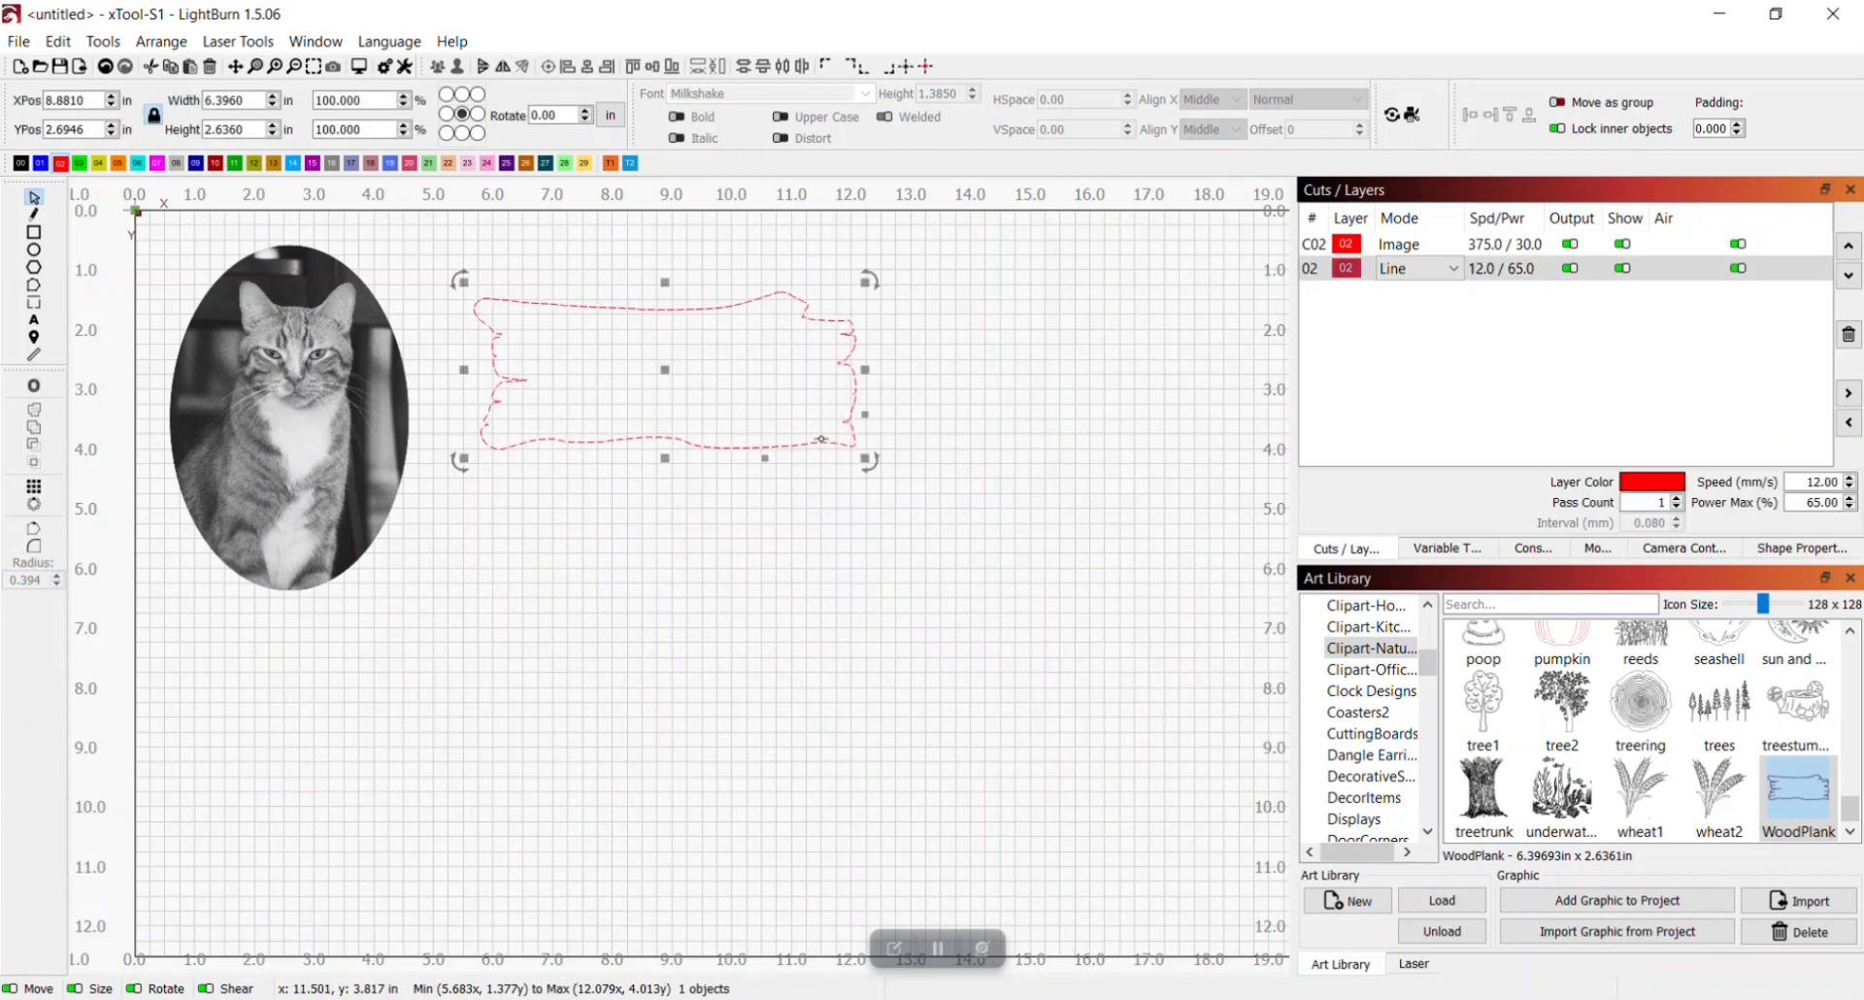
{"action": "left_click_drag", "start_coordinate": [867, 462], "coordinate": [1006, 546]}
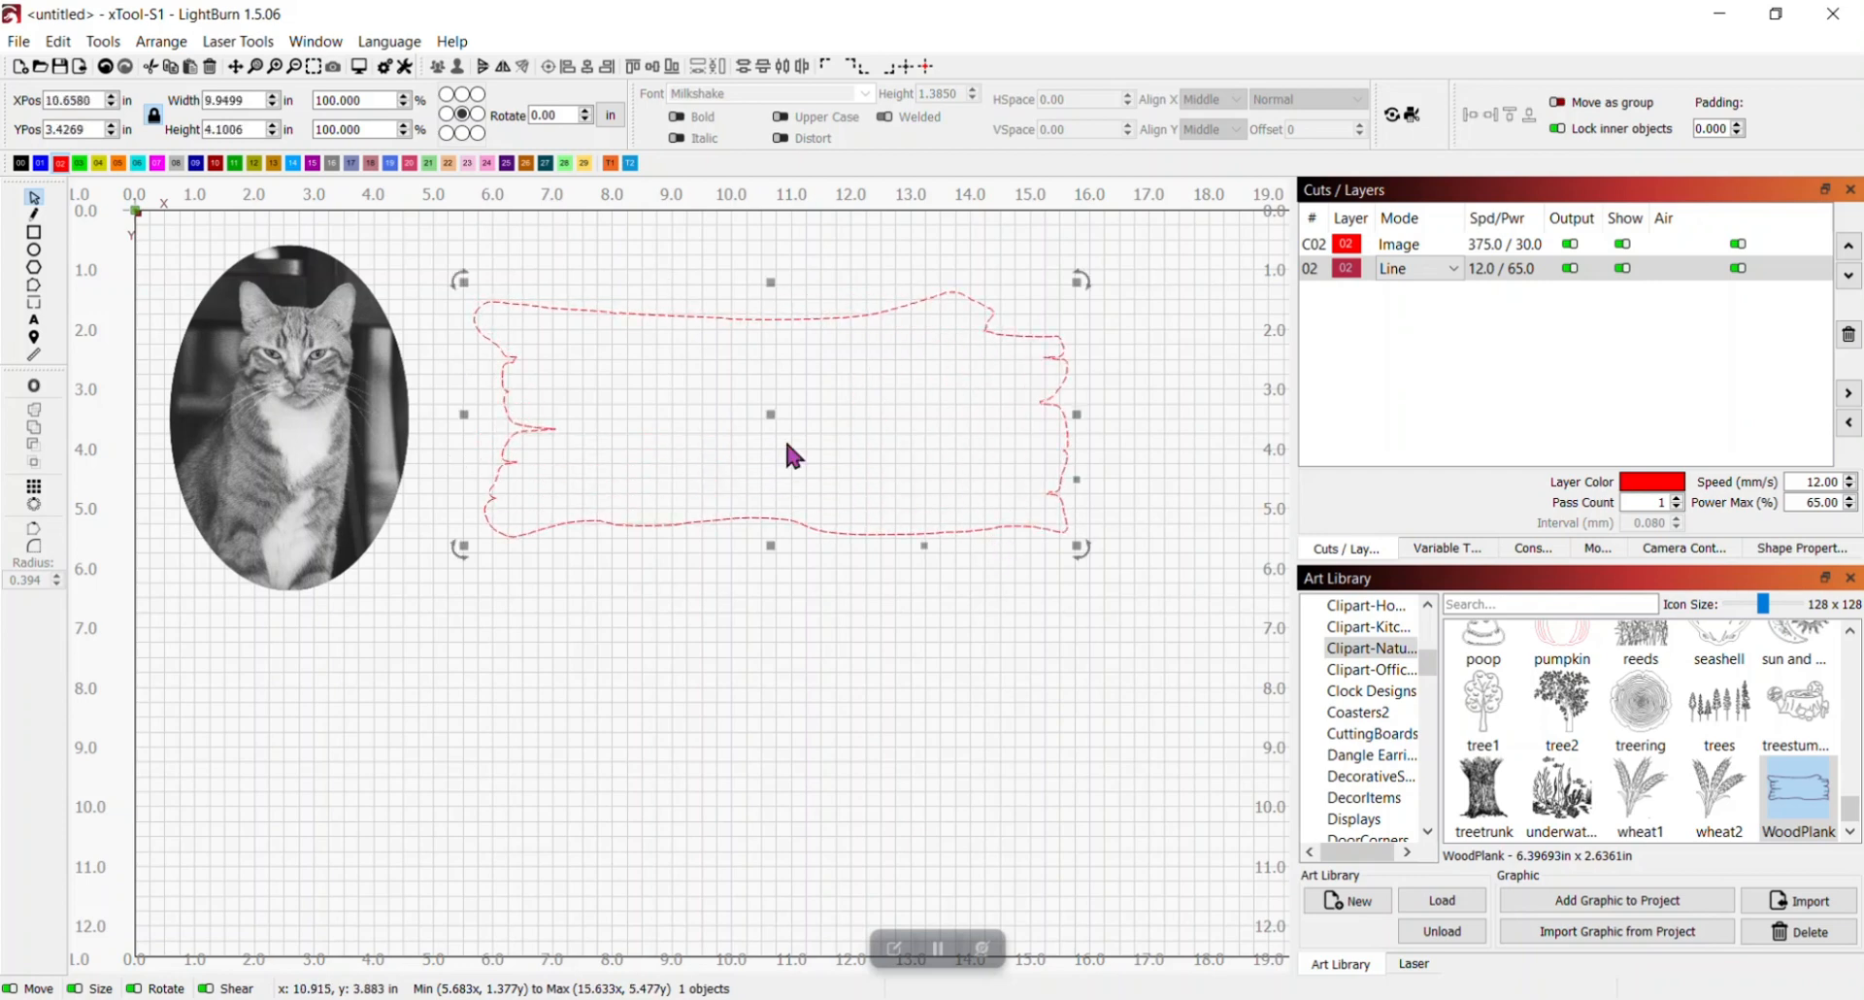
Duplicate the plank outline and move both copies to the lower part of the work area
{"action": "left_click_drag", "start_coordinate": [774, 409], "coordinate": [458, 791]}
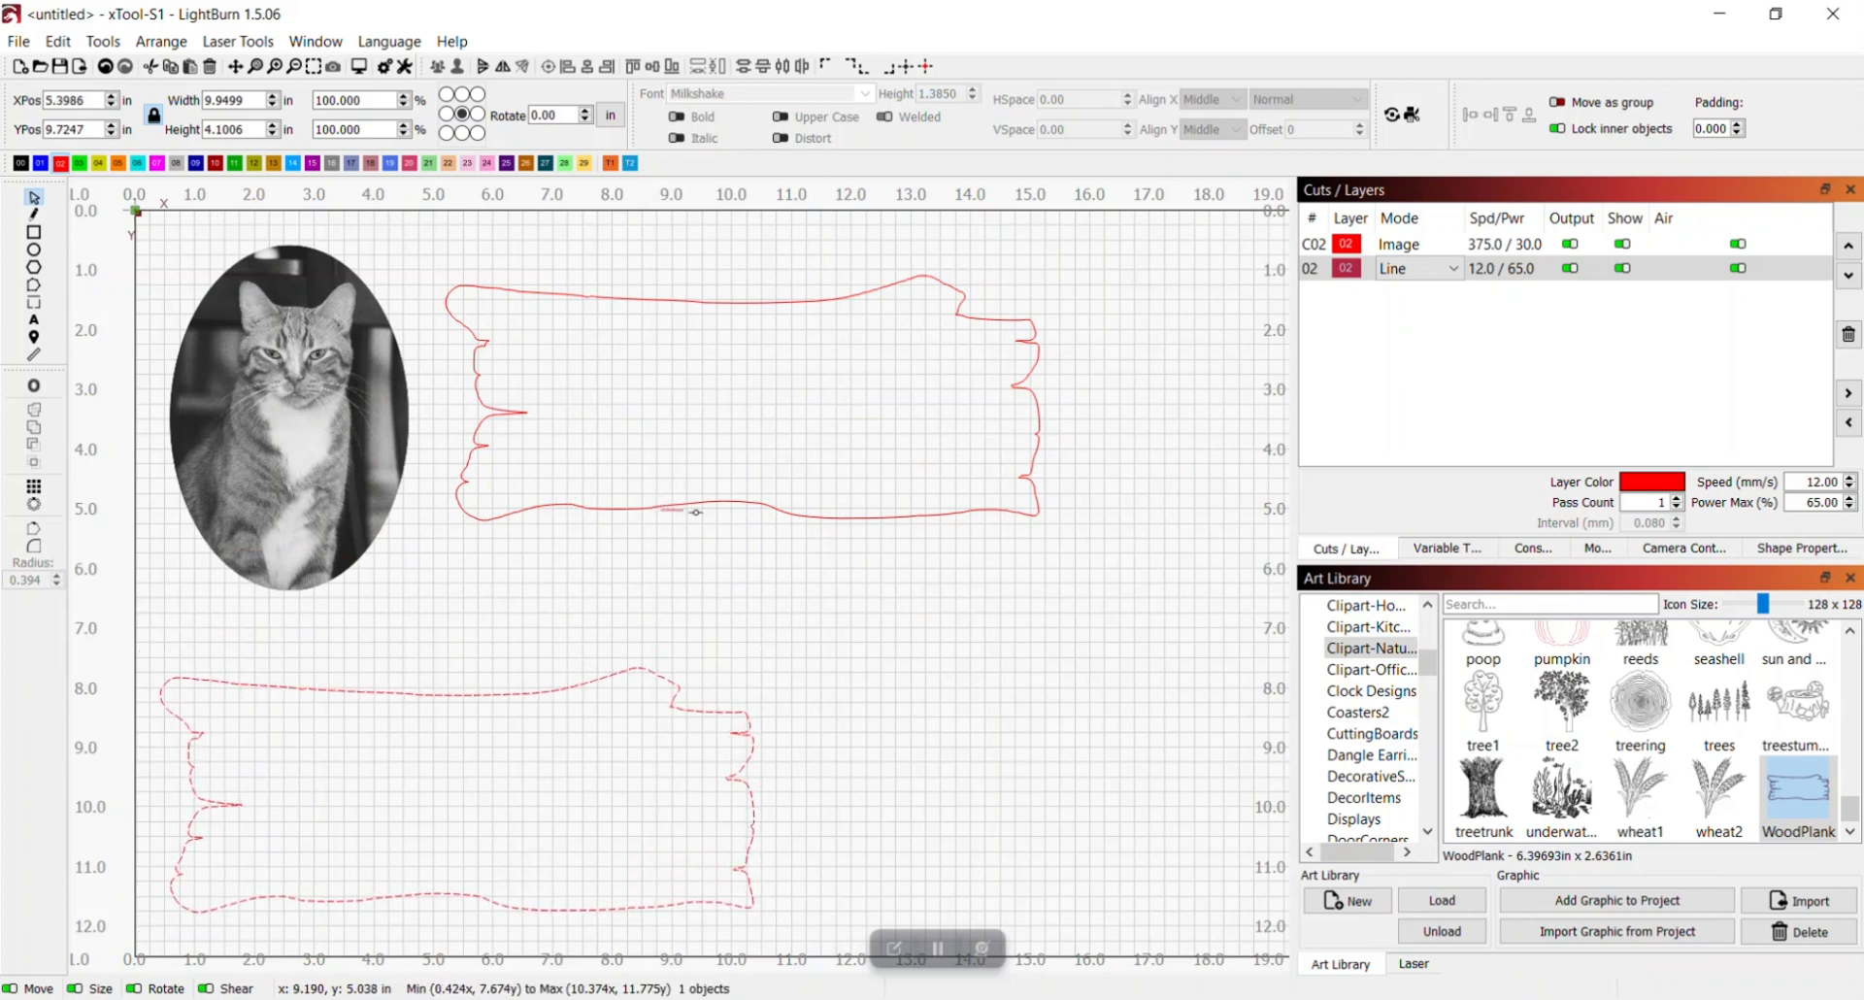
{"action": "left_click", "coordinate": [718, 474]}
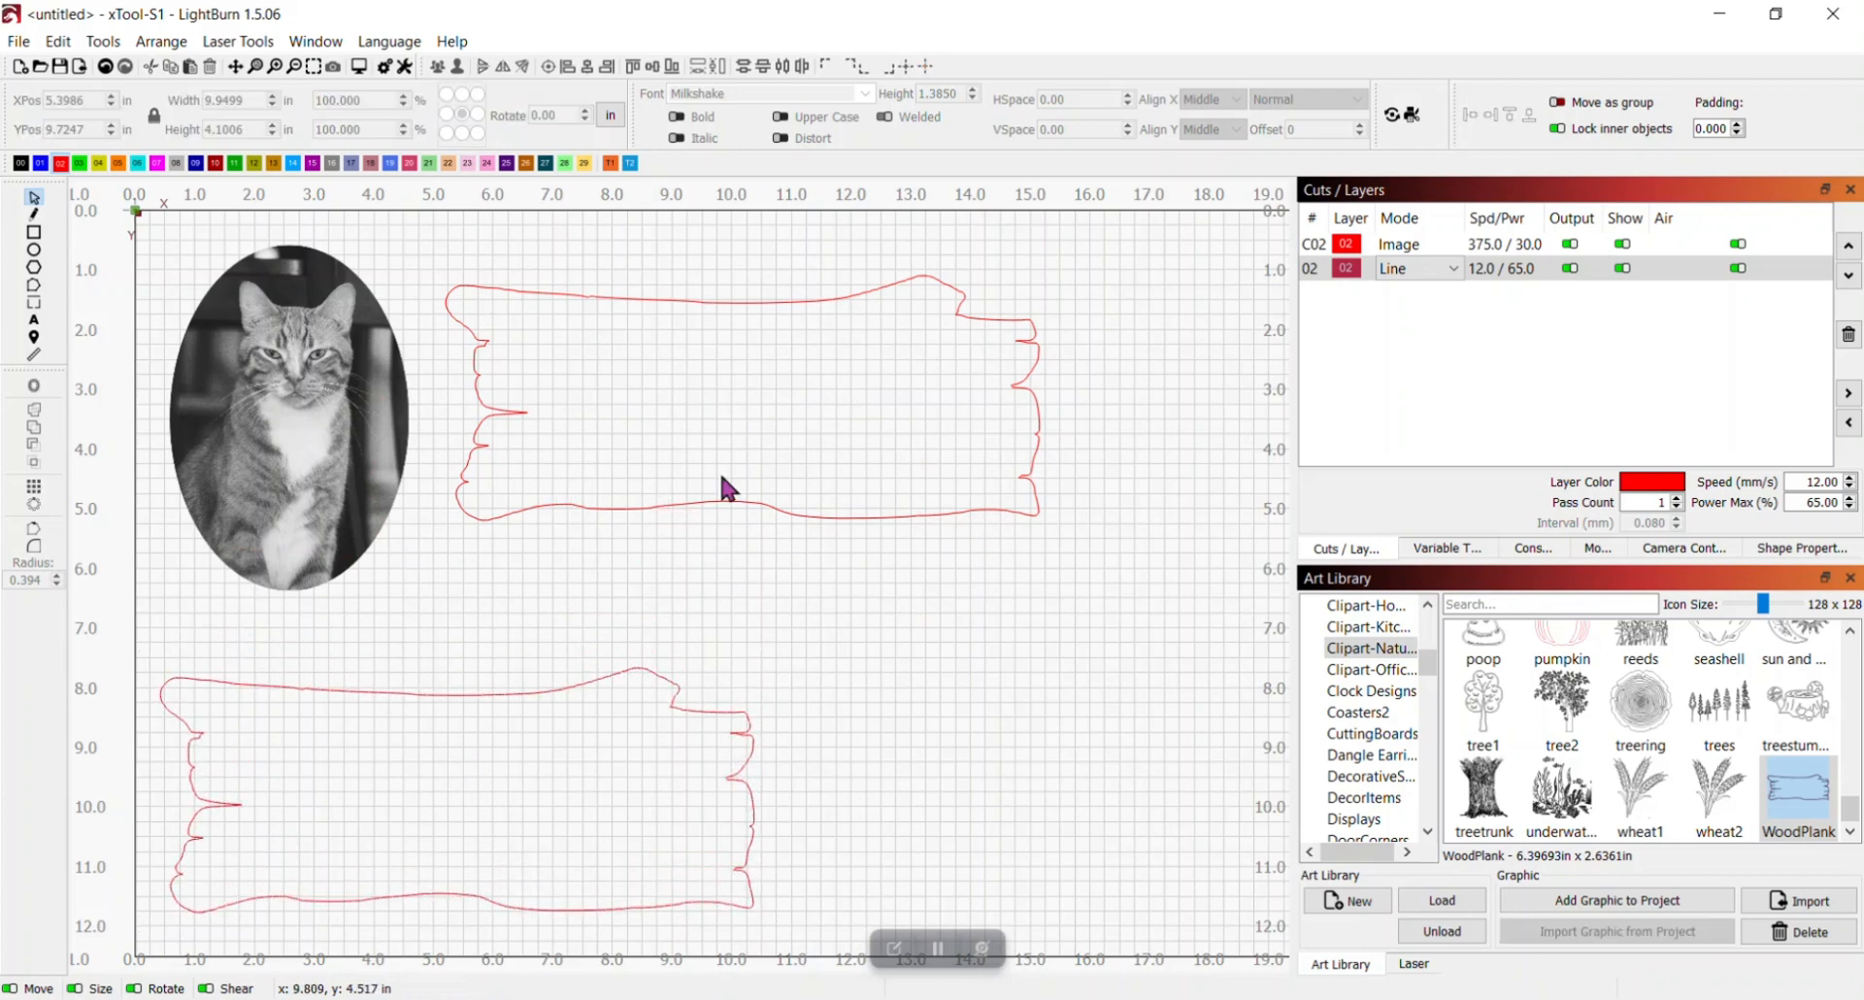
{"action": "left_click", "coordinate": [735, 303]}
{"action": "left_click_drag", "start_coordinate": [742, 403], "coordinate": [905, 776]}
Import the australian-shepherd-2208371_1920 photo and position it over the upper work area, beside the cat
{"action": "left_click", "coordinate": [19, 43]}
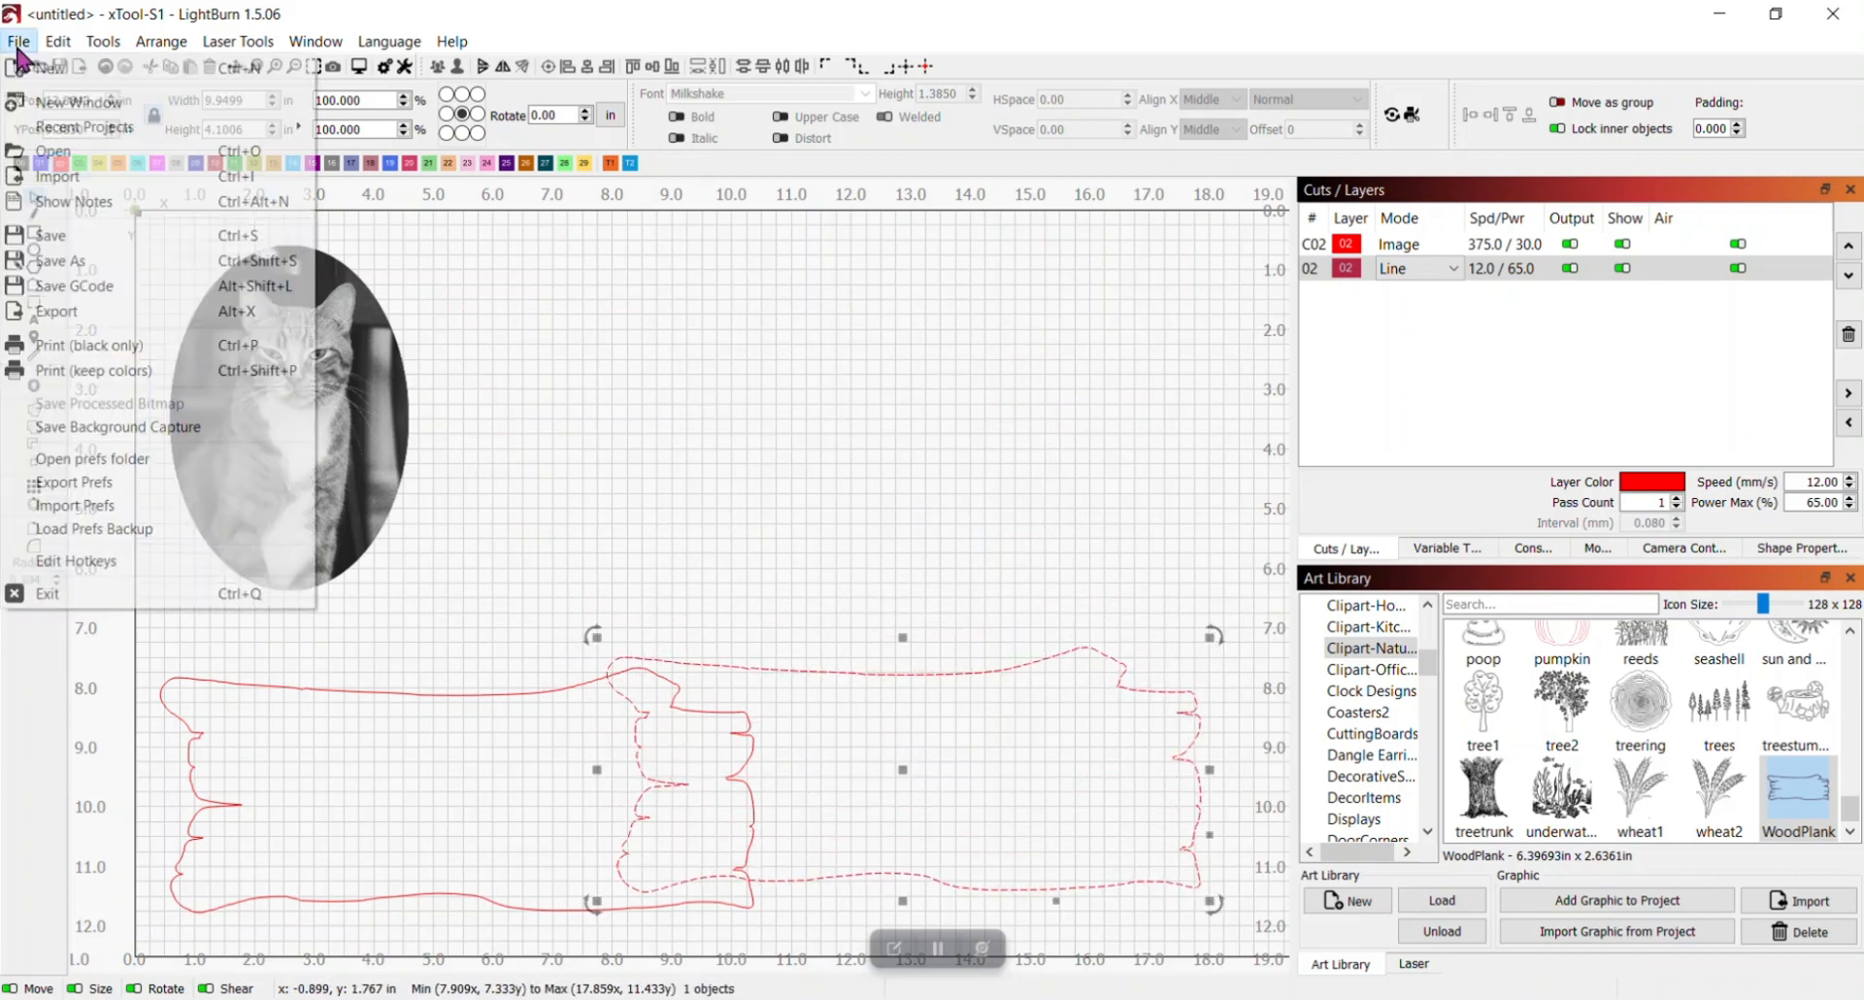
{"action": "left_click", "coordinate": [53, 179]}
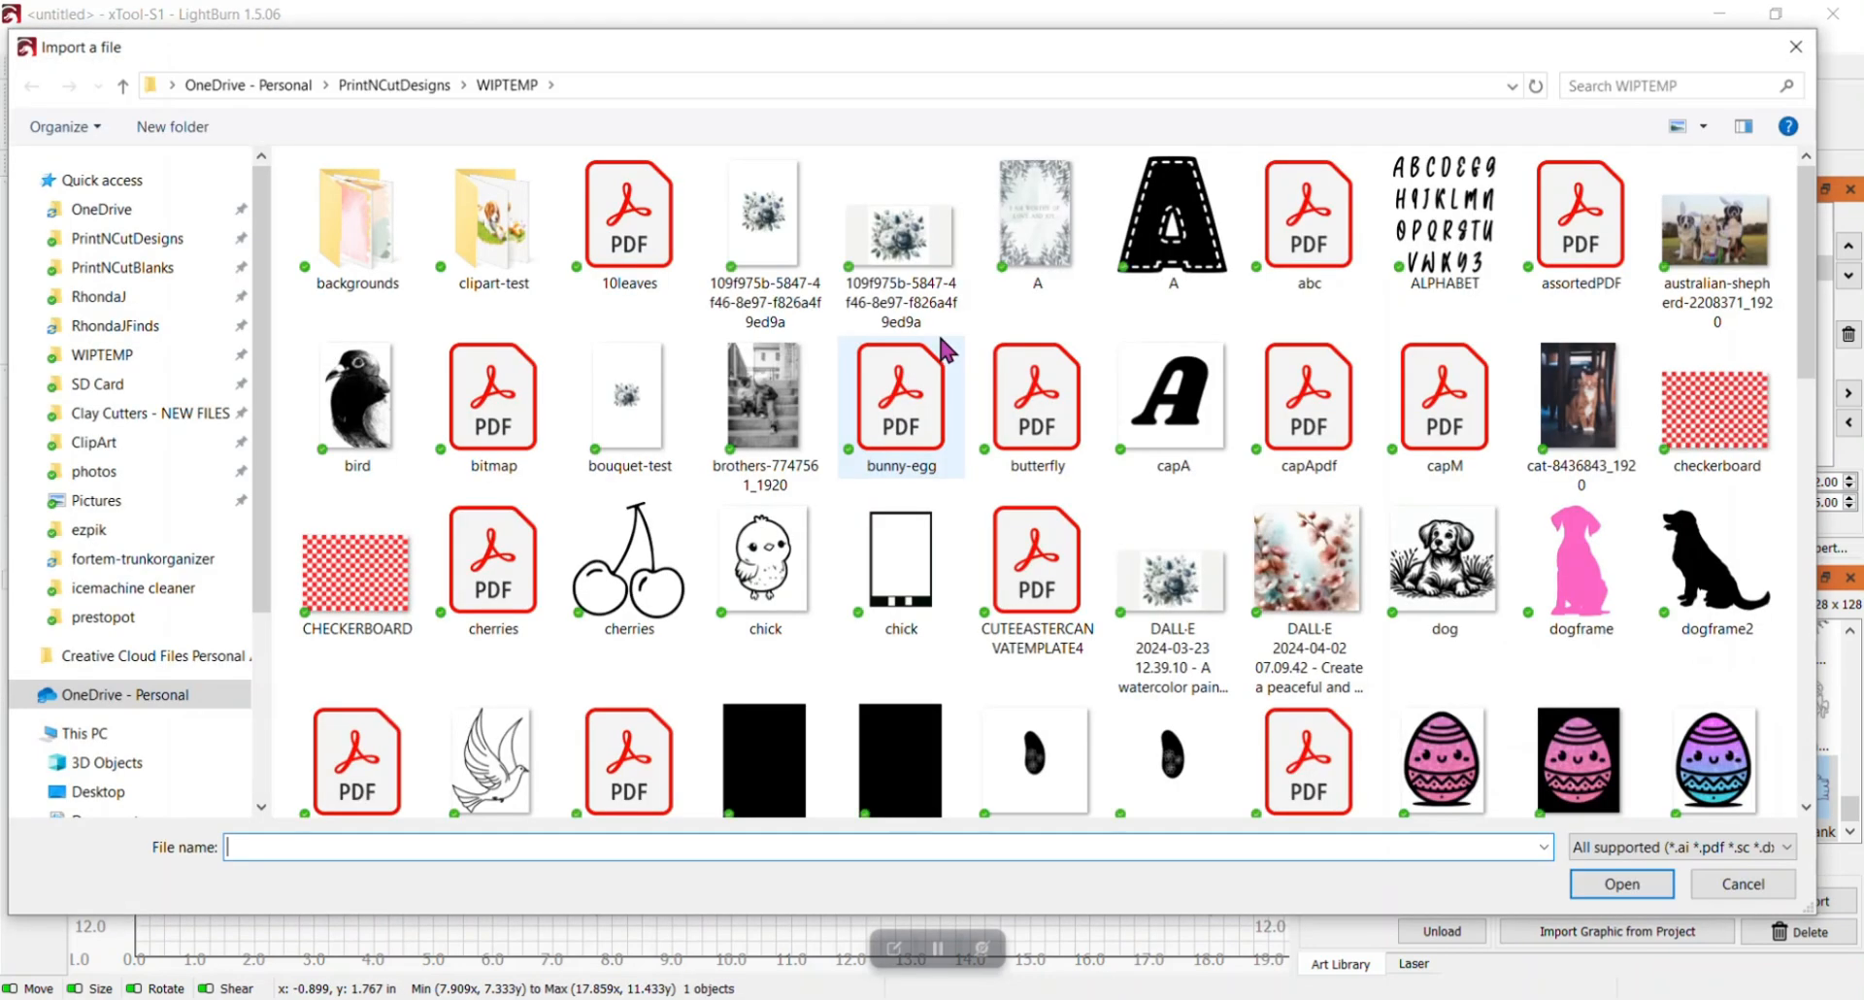
{"action": "left_click", "coordinate": [1723, 244]}
{"action": "double_click", "coordinate": [1724, 245]}
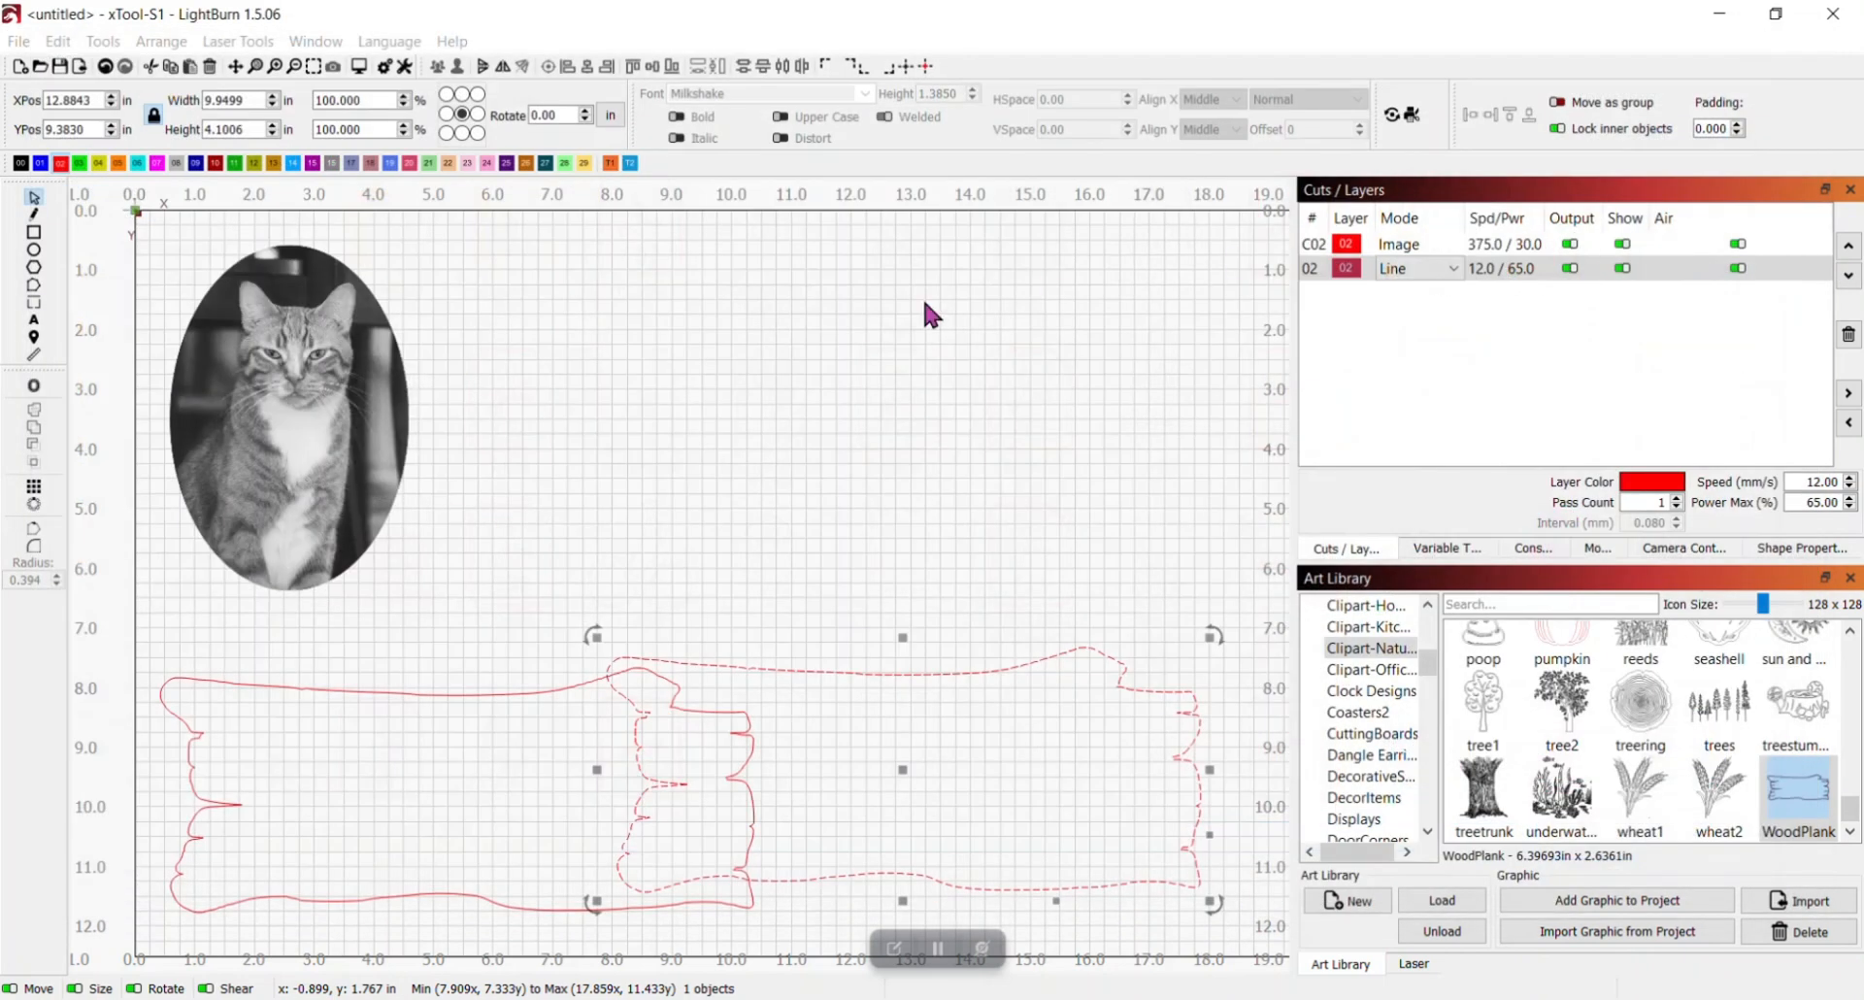
{"action": "left_click_drag", "start_coordinate": [935, 493], "coordinate": [818, 481]}
{"action": "left_click_drag", "start_coordinate": [1091, 646], "coordinate": [1132, 617]}
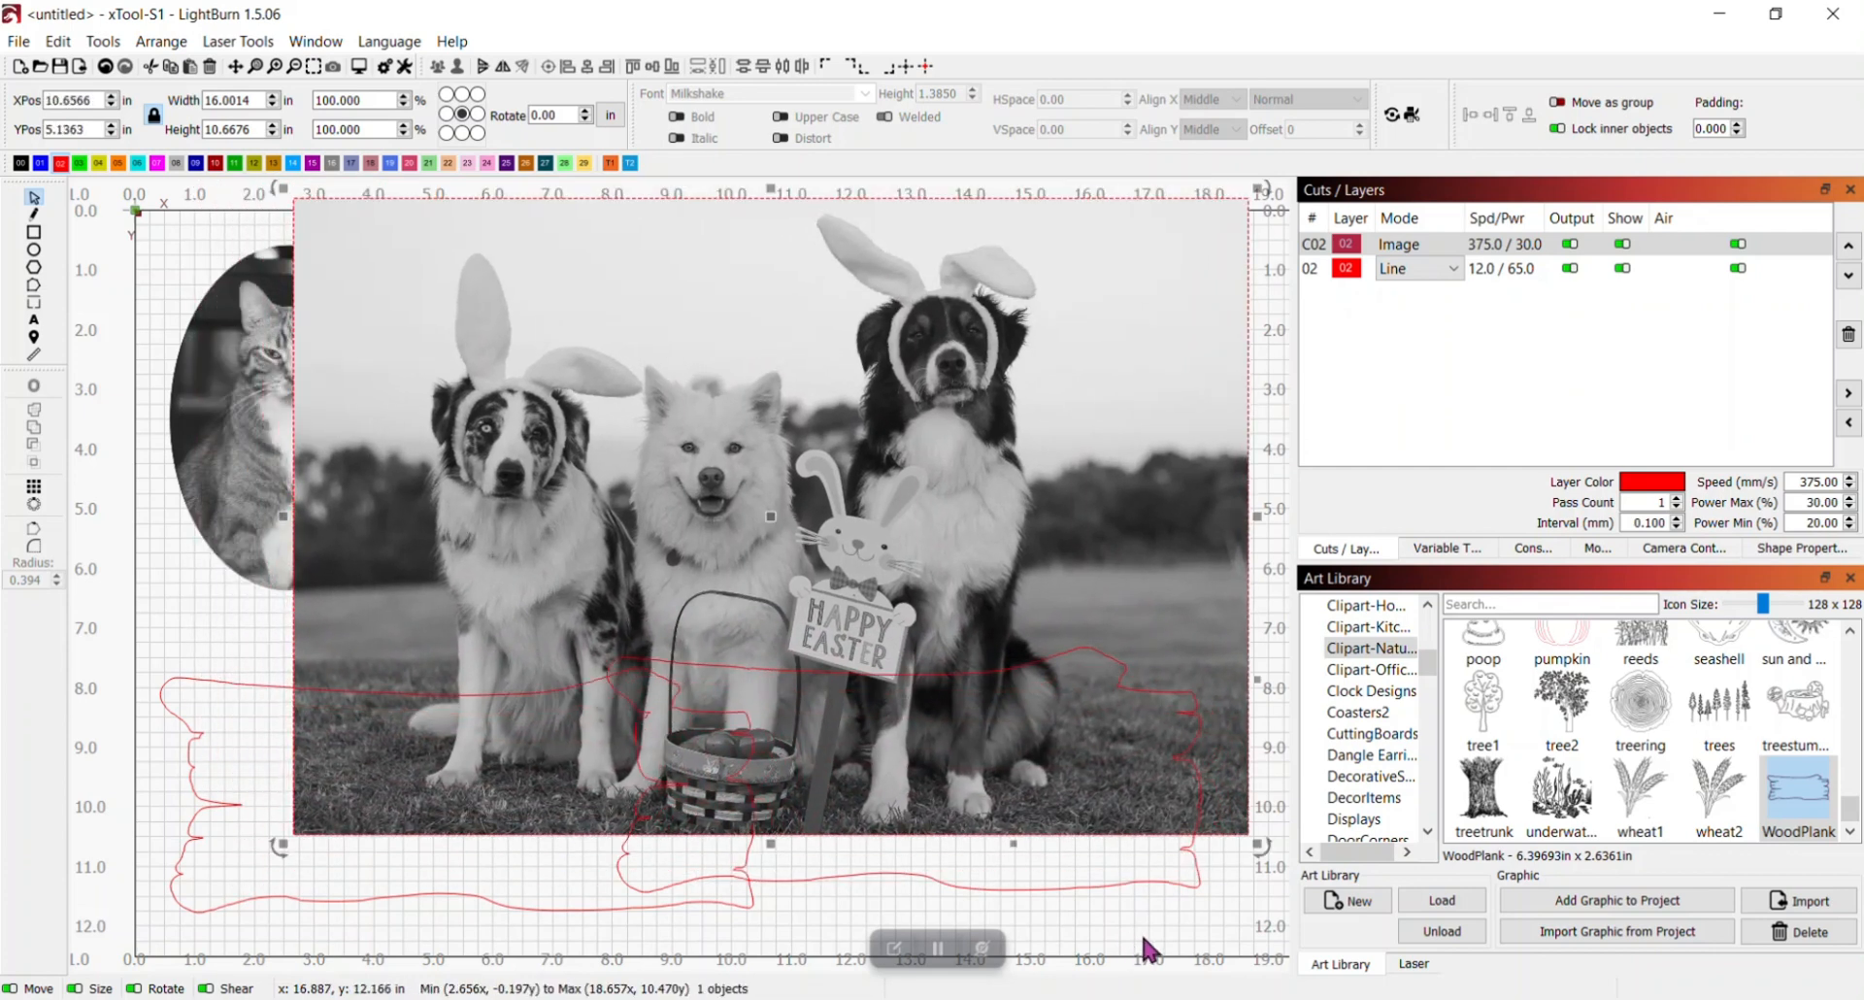
Place one plank outline over the dogs' faces, apply it as a mask to the photo and shift the masked result slightly
{"action": "left_click_drag", "start_coordinate": [1126, 880], "coordinate": [963, 545]}
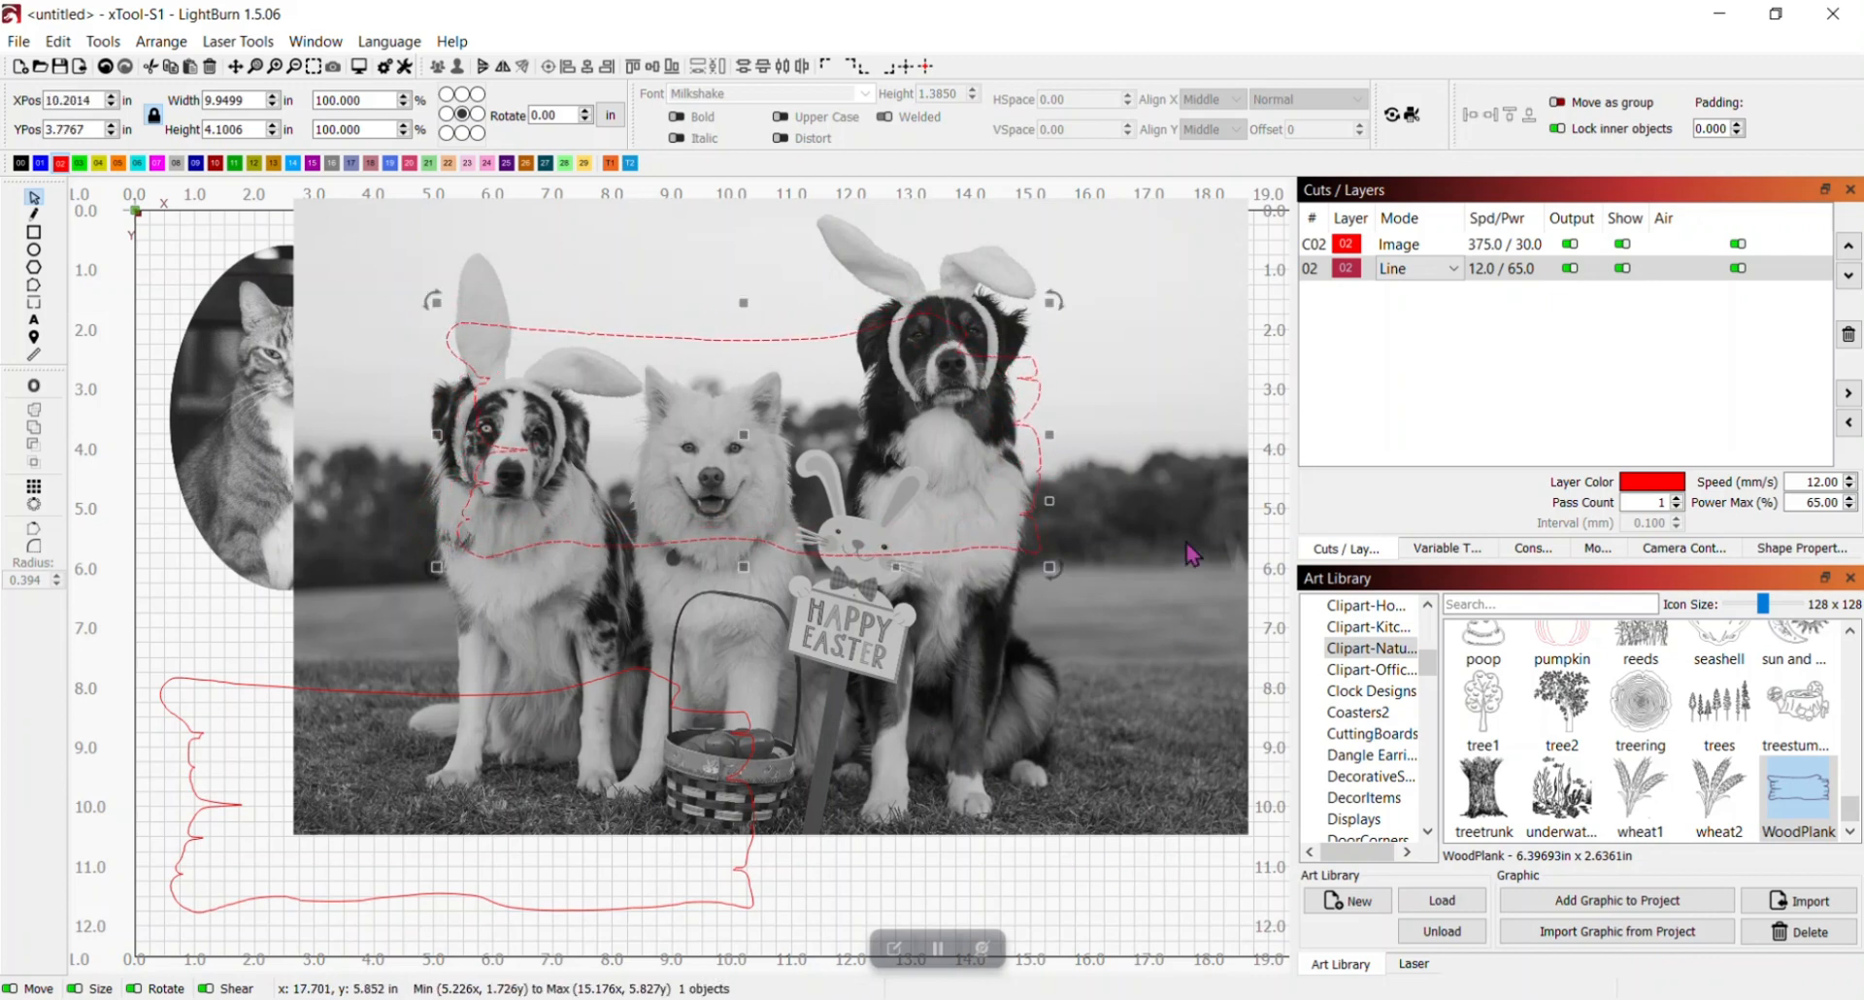
{"action": "left_click", "coordinate": [819, 401], "text": "shift"}
{"action": "right_click", "coordinate": [818, 401]}
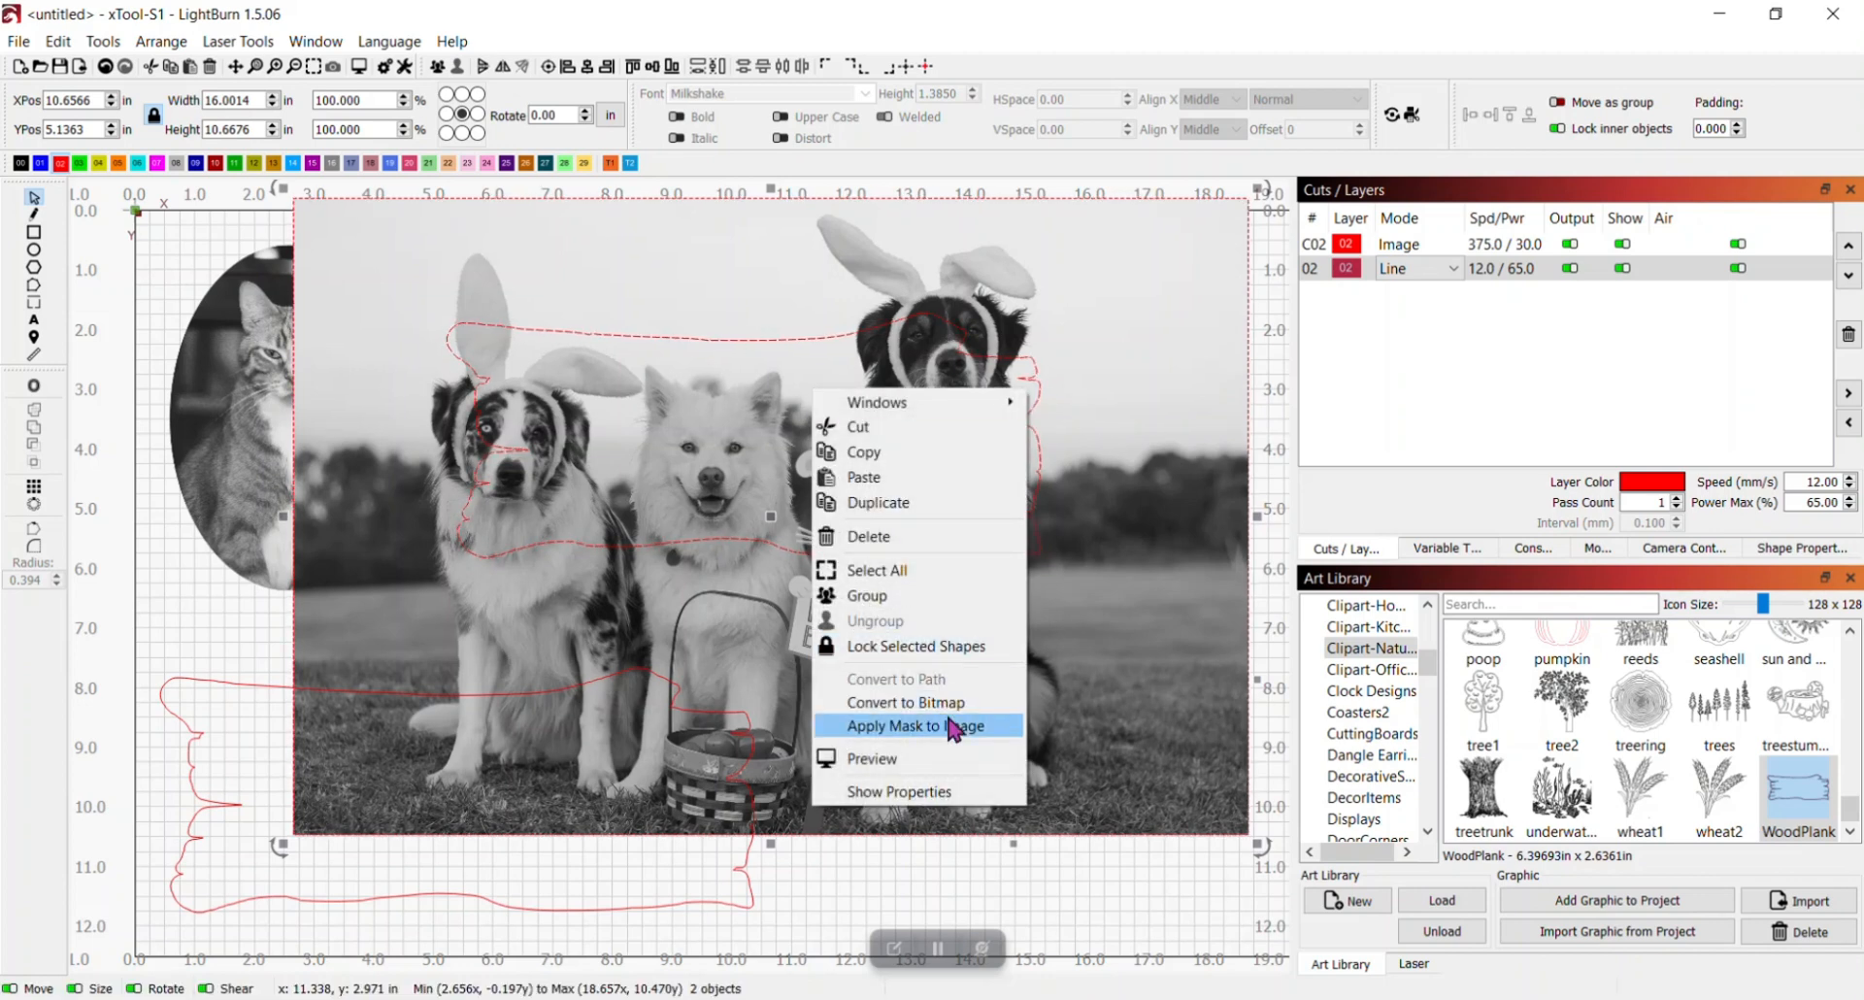
{"action": "left_click", "coordinate": [898, 730]}
{"action": "left_click_drag", "start_coordinate": [783, 462], "coordinate": [808, 489]}
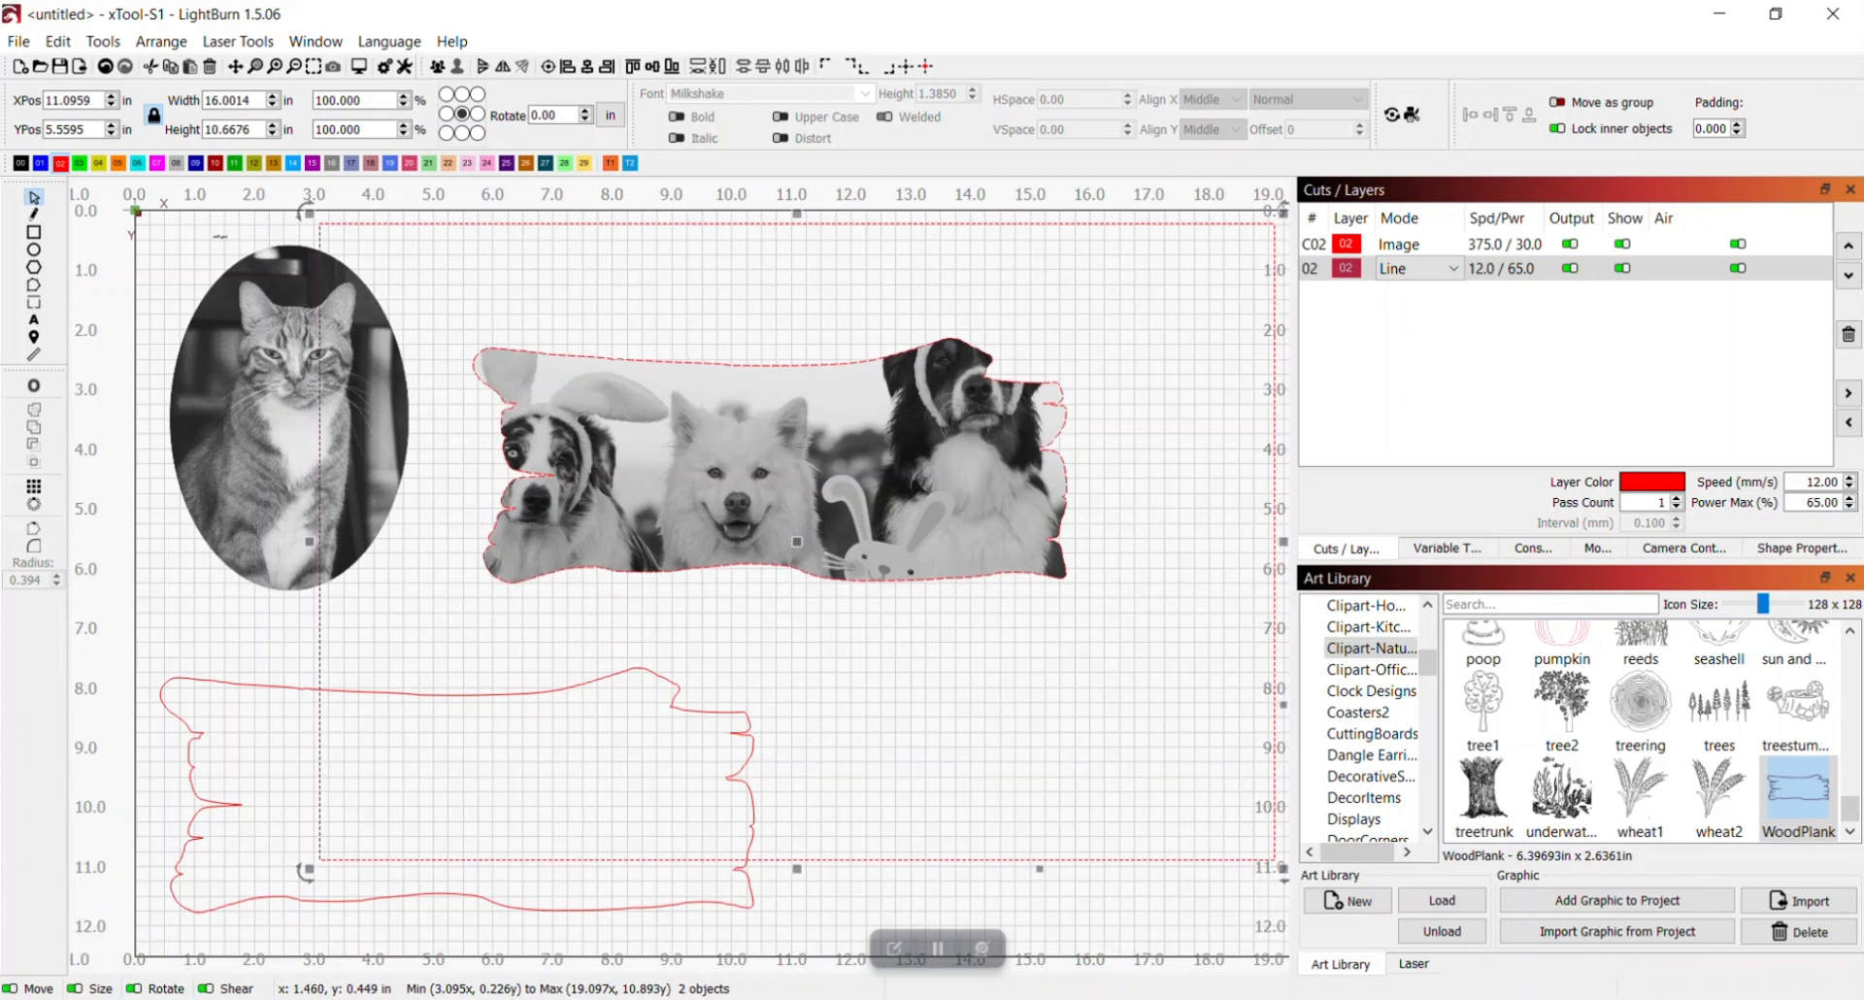
Scale only the dog photo inside its mask to about 13.22 by 8.81 in and reposition it so the faces fit the plank
{"action": "left_click", "coordinate": [283, 239]}
{"action": "left_click", "coordinate": [440, 241]}
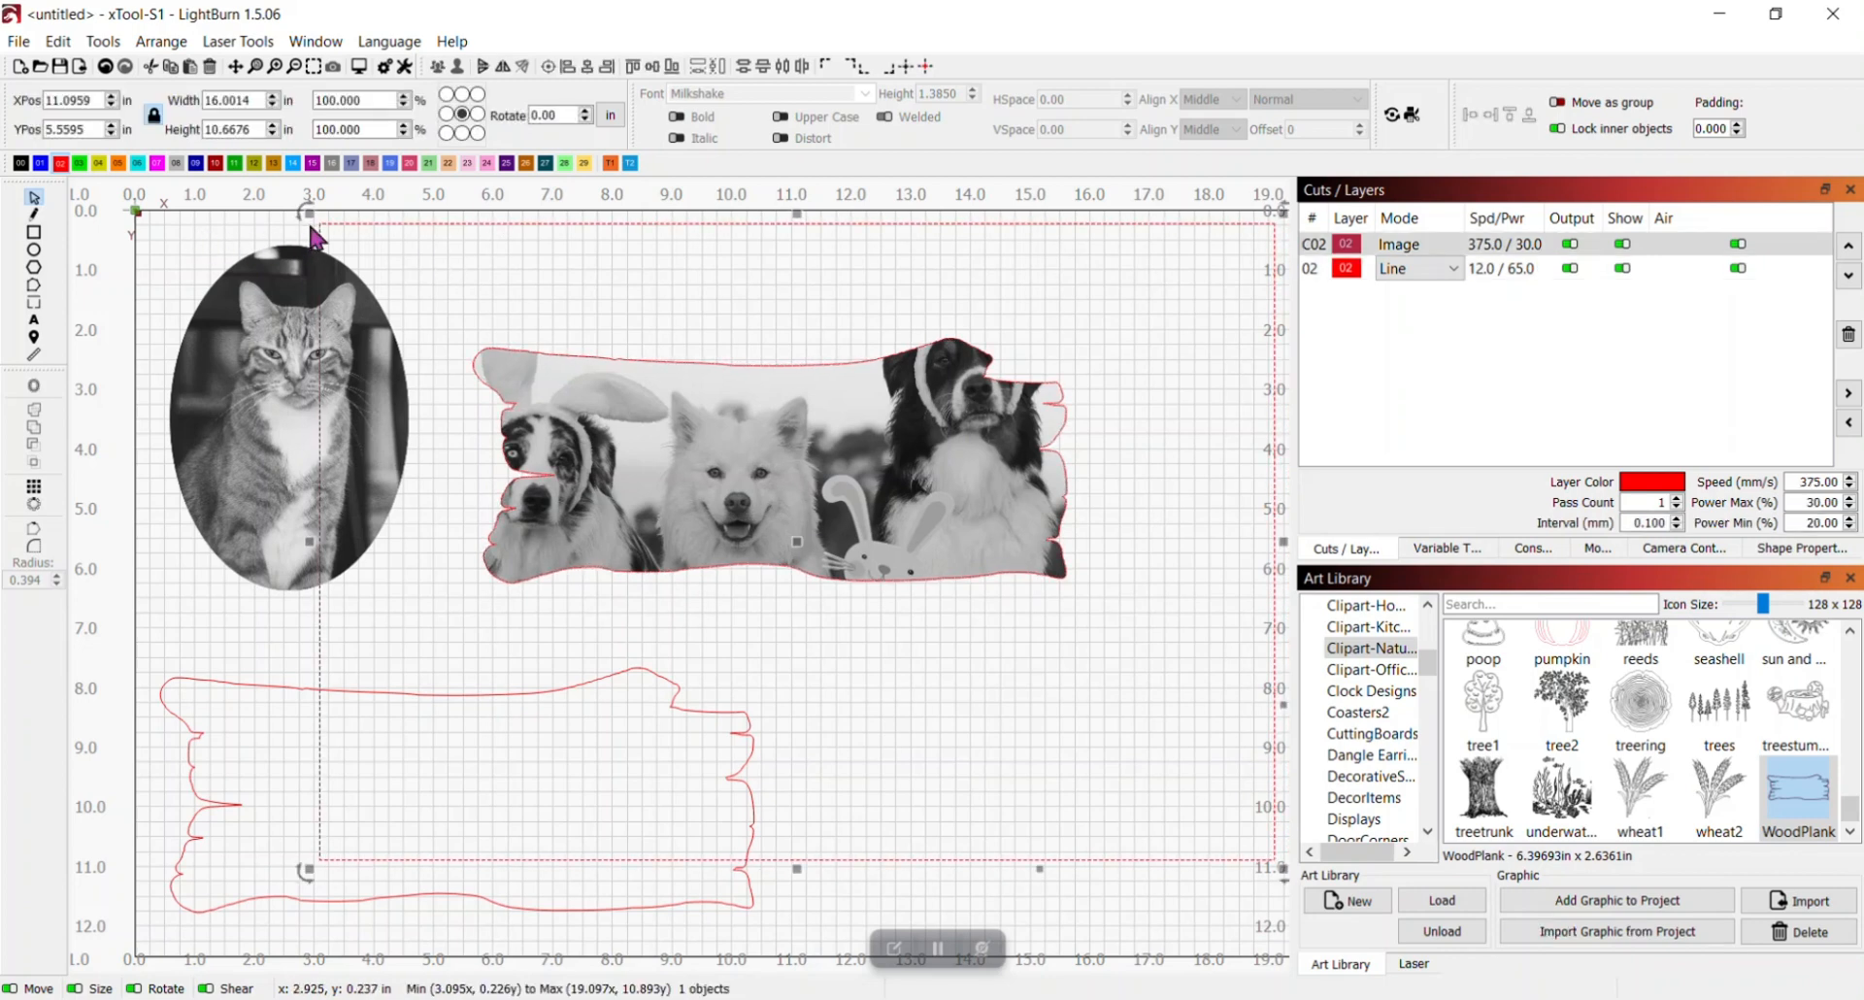
{"action": "left_click_drag", "start_coordinate": [311, 216], "coordinate": [477, 307]}
{"action": "left_click_drag", "start_coordinate": [854, 473], "coordinate": [802, 469]}
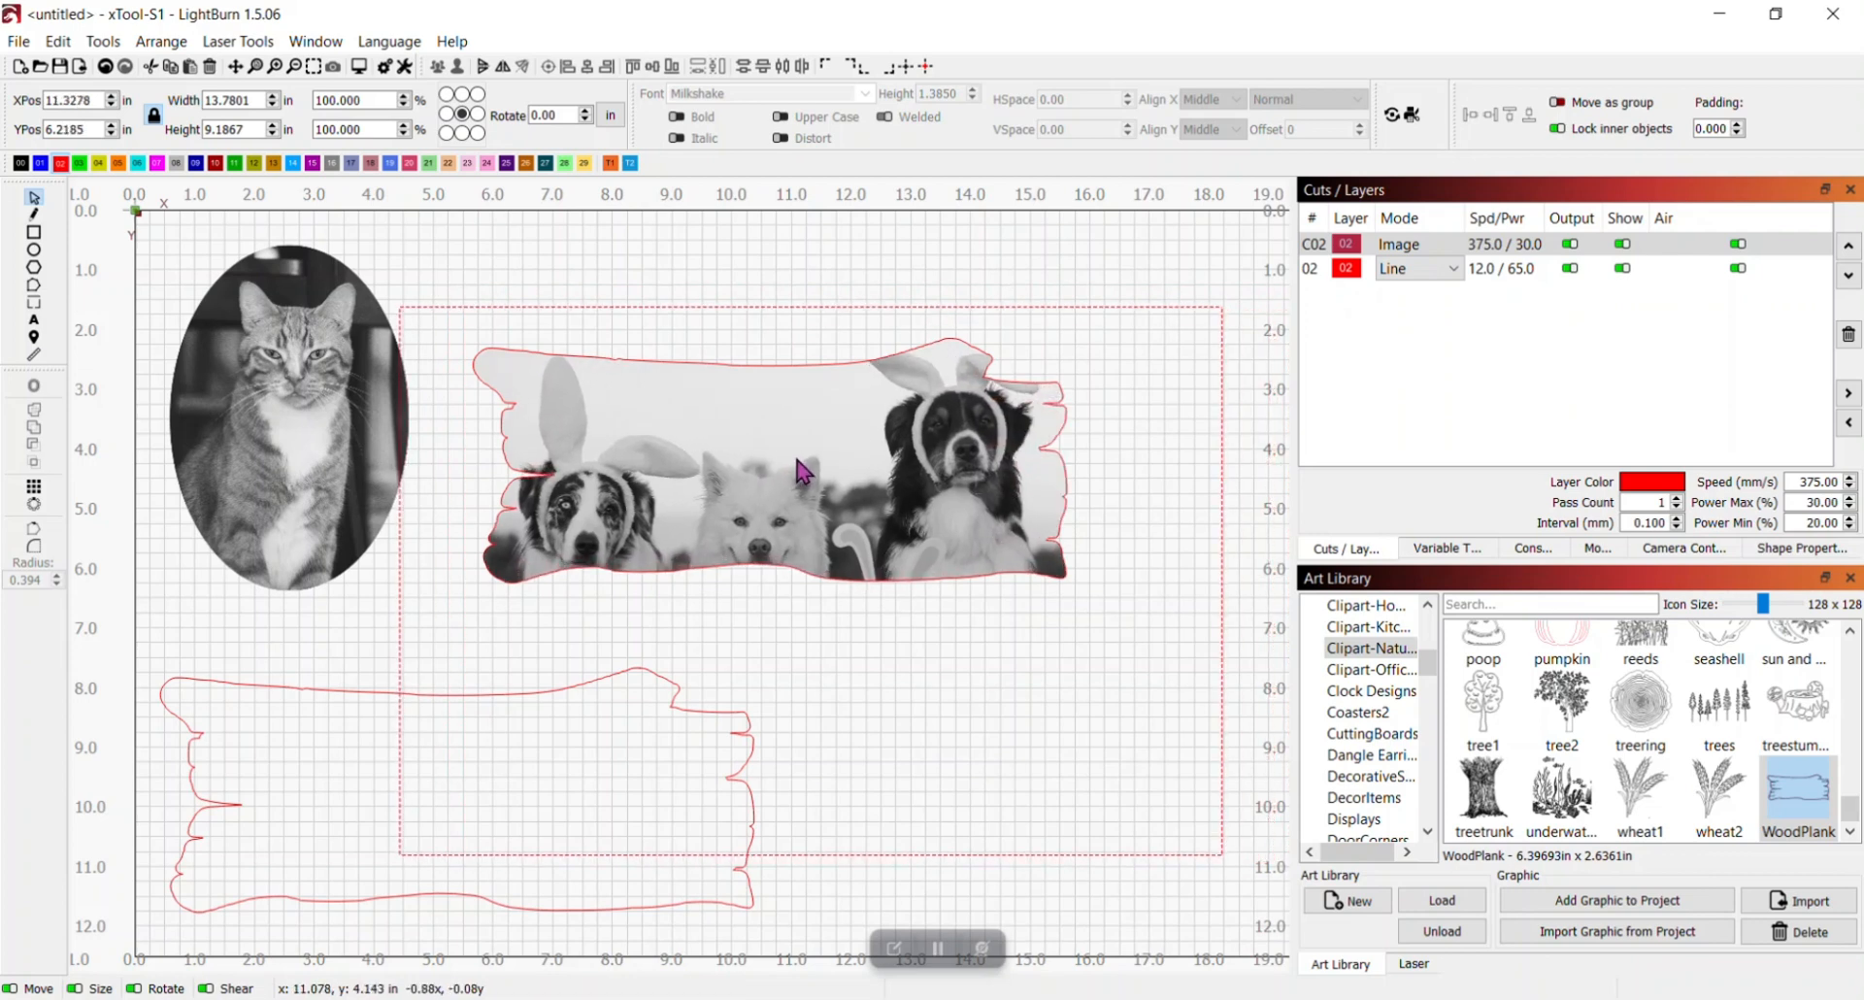
{"action": "left_click_drag", "start_coordinate": [1231, 294], "coordinate": [1157, 318]}
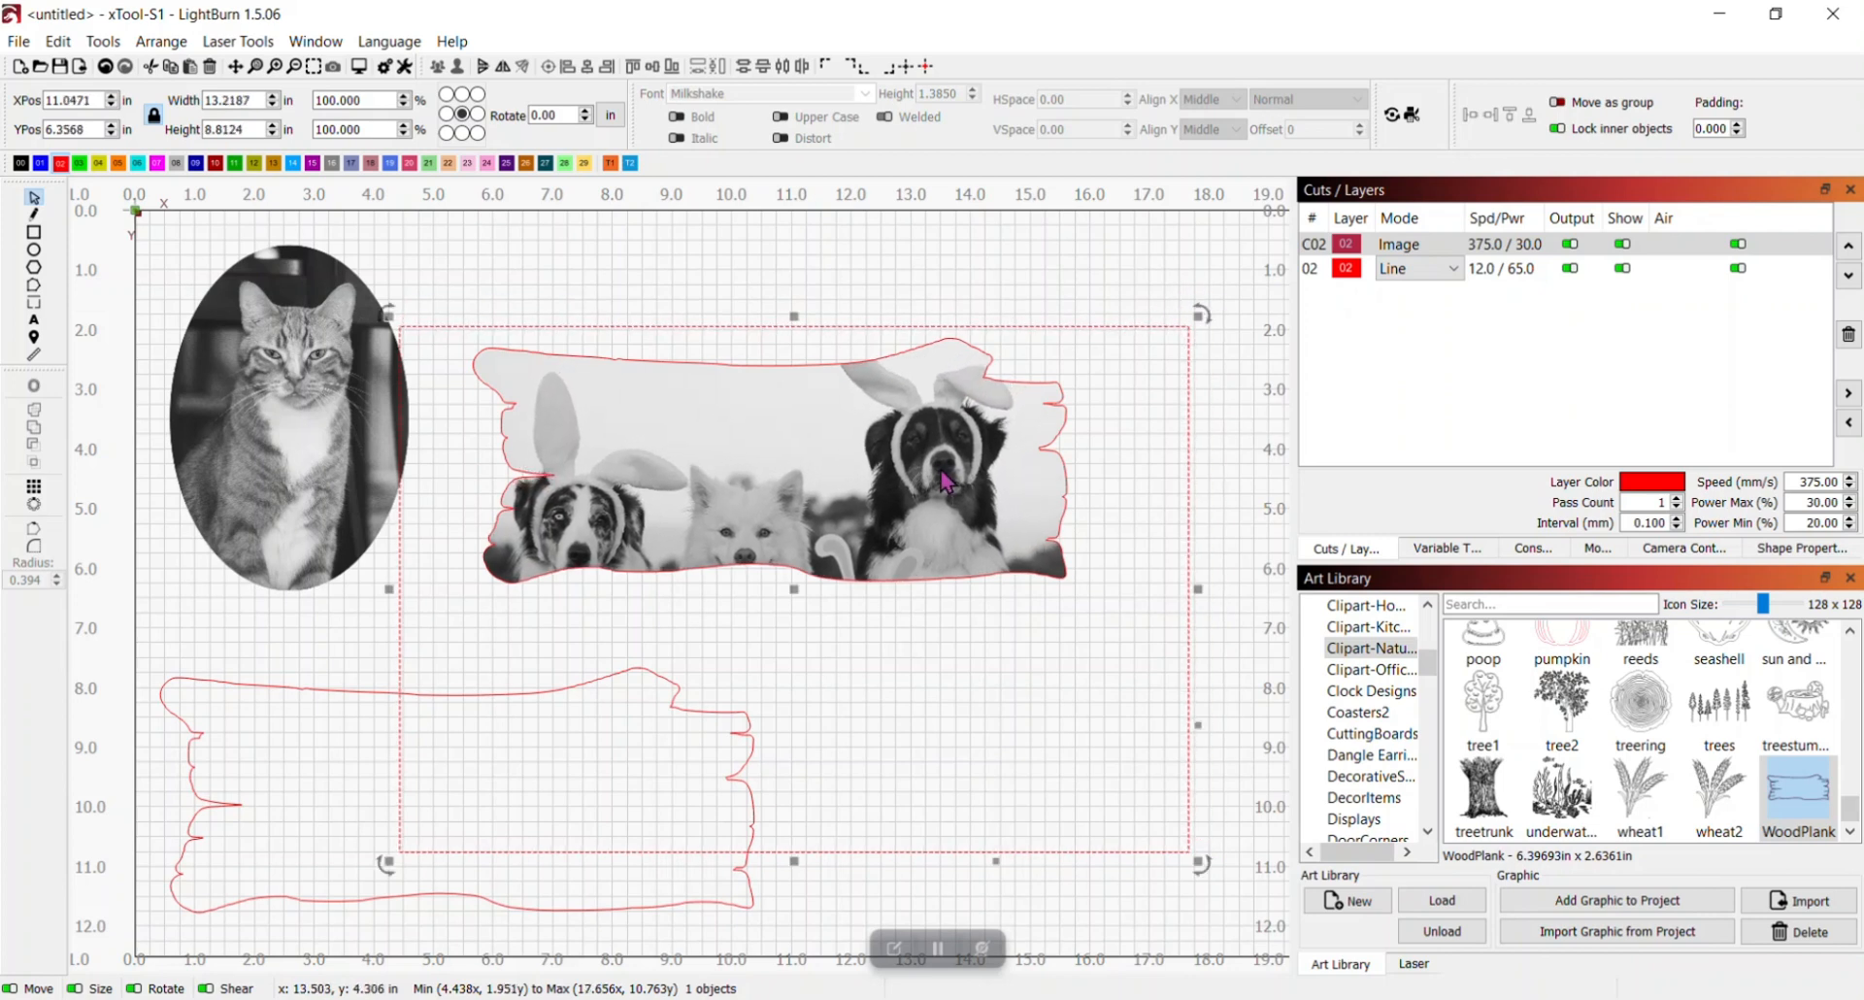
{"action": "left_click_drag", "start_coordinate": [943, 481], "coordinate": [963, 444]}
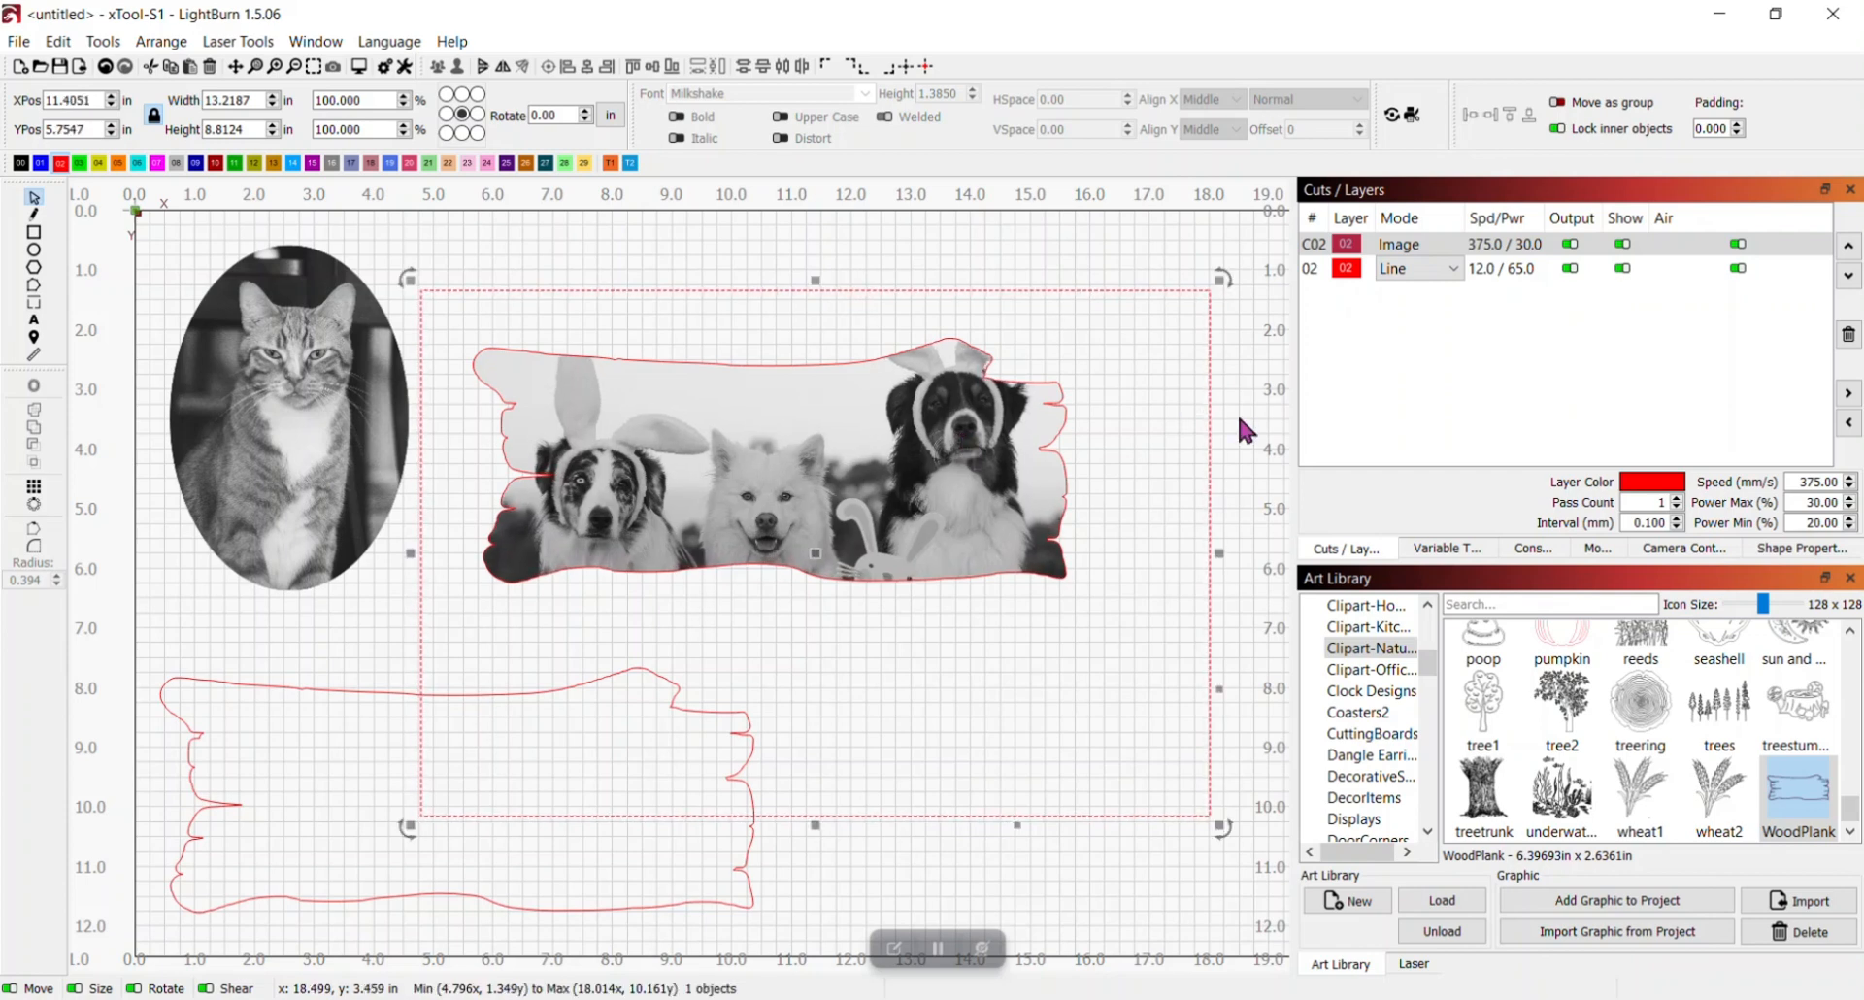
Select the dog photo together with its plank mask and flatten the image mask
{"action": "left_click", "coordinate": [804, 417], "text": "shift"}
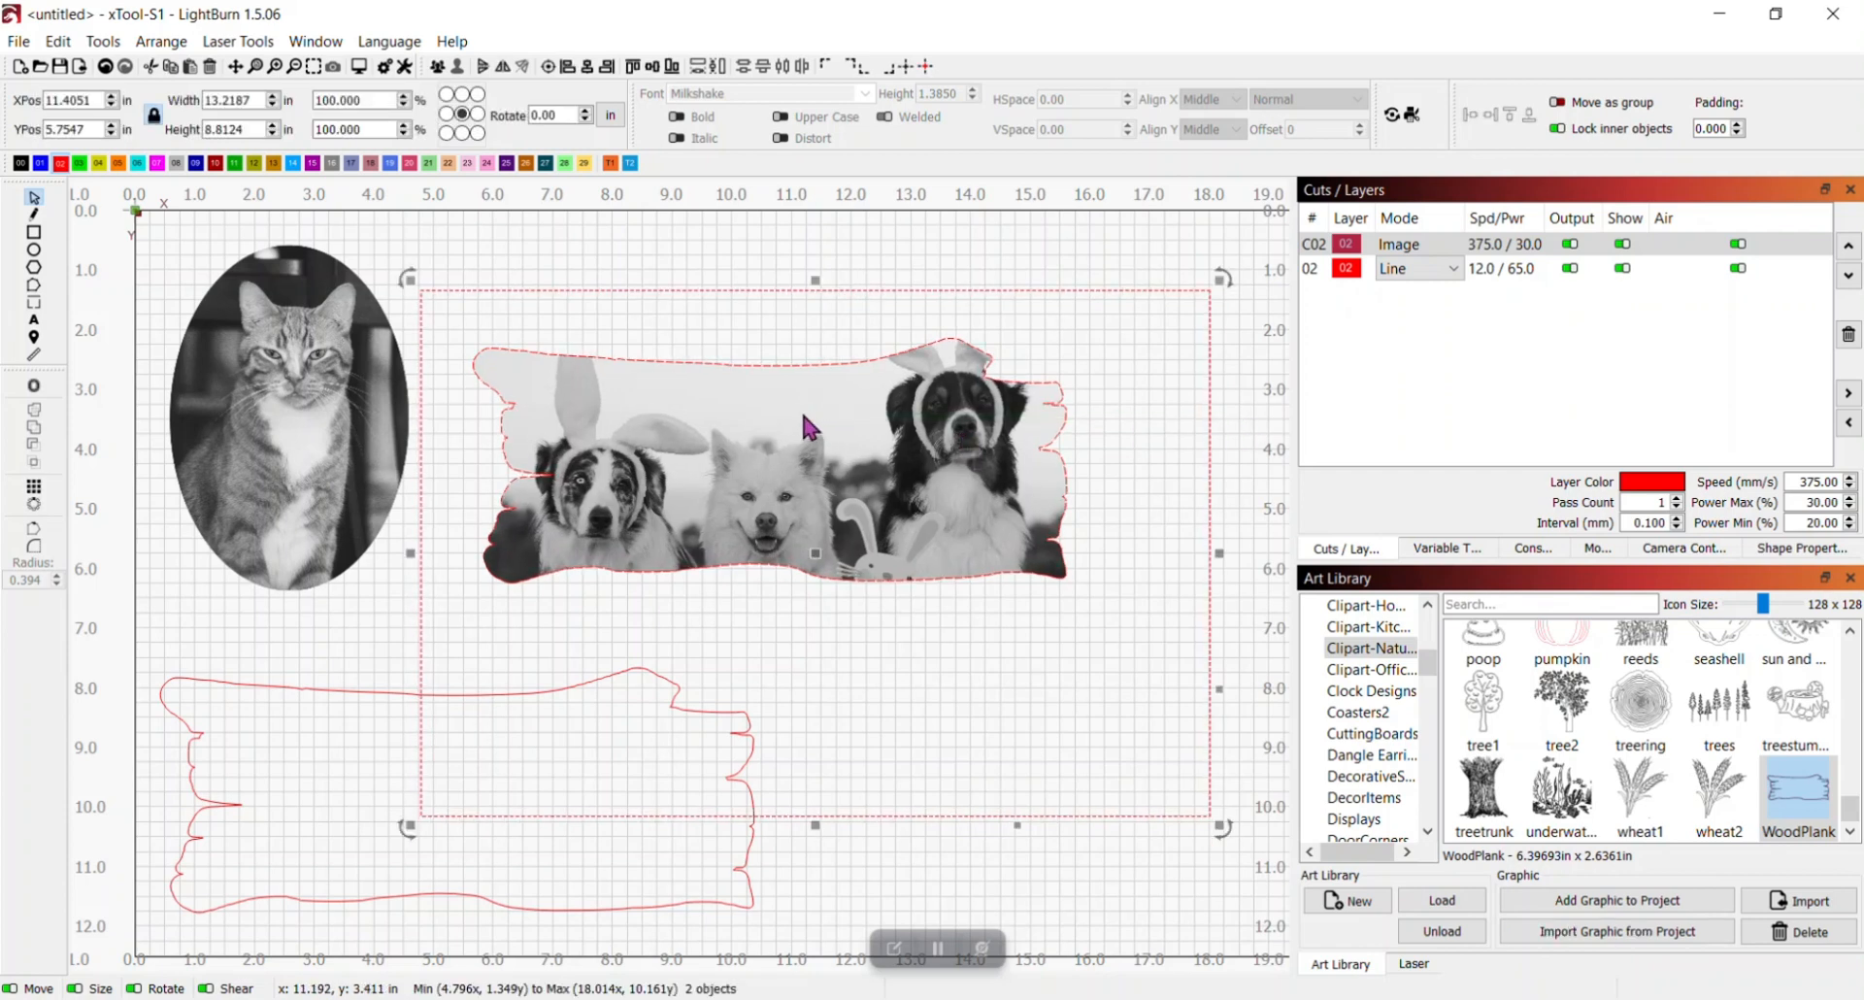
{"action": "right_click", "coordinate": [804, 415]}
{"action": "left_click", "coordinate": [930, 776]}
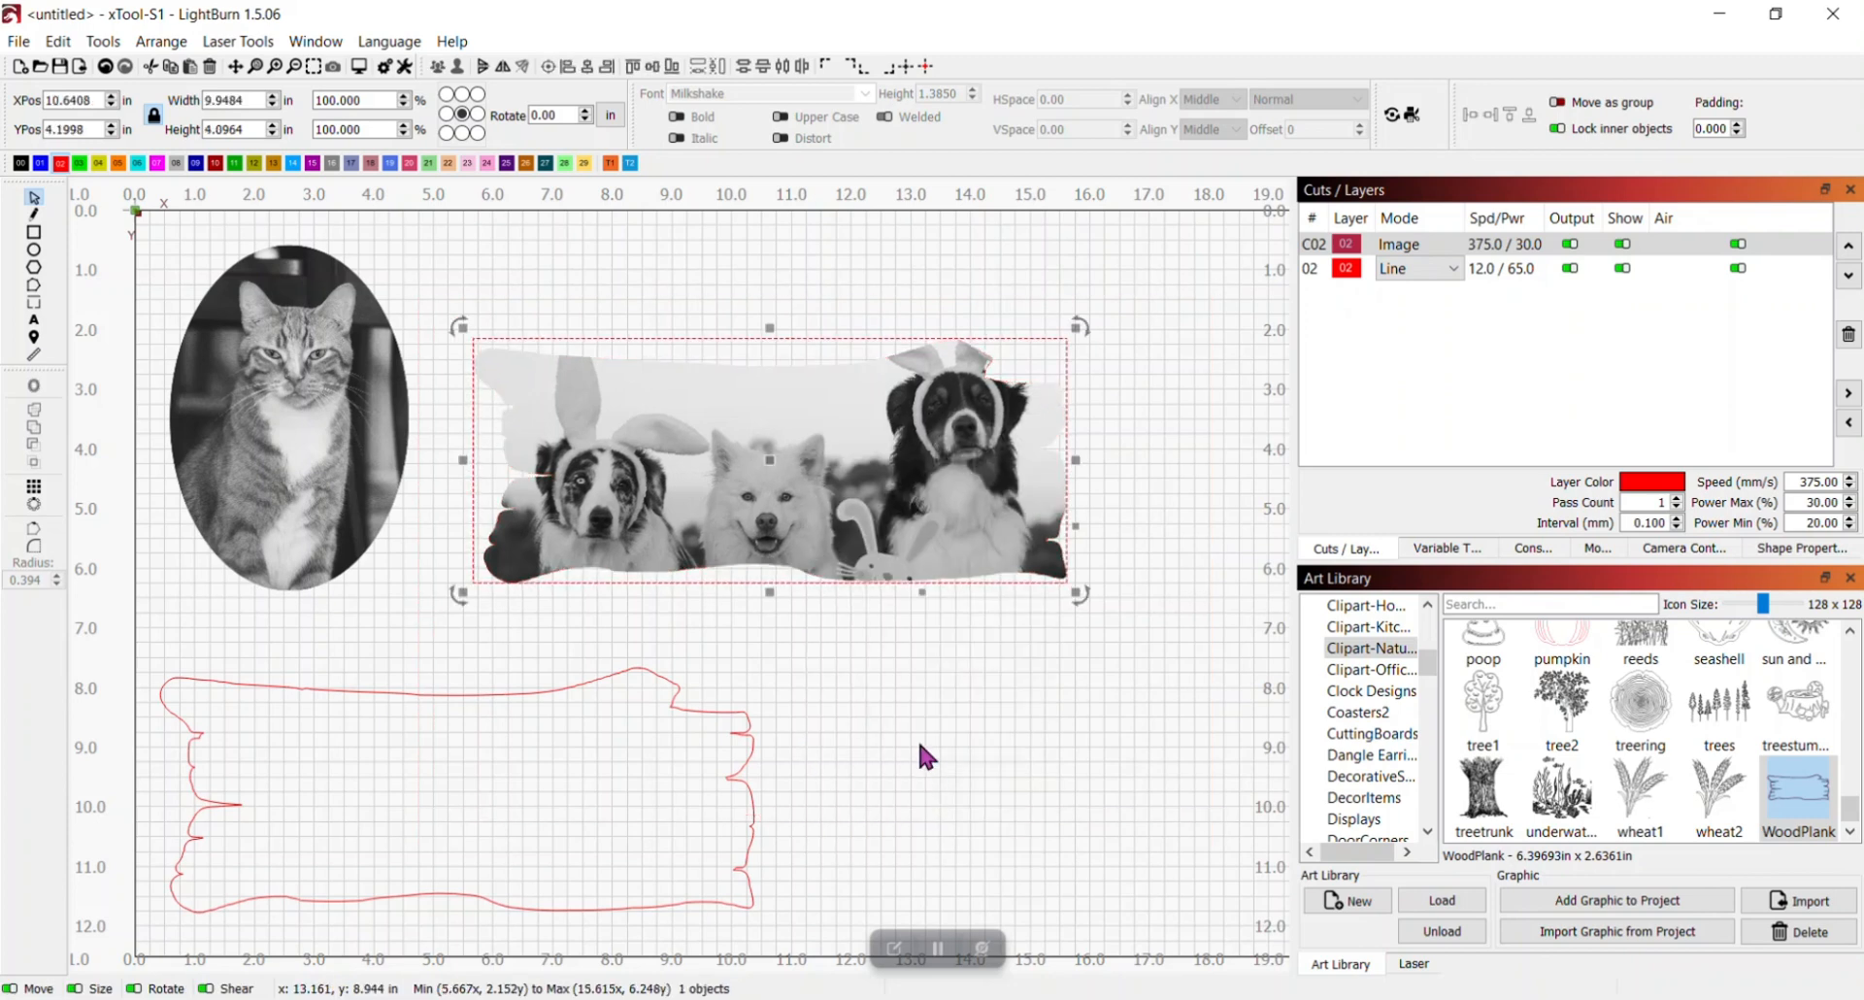
Move the spare plank outline onto the flattened dog photo and align their centers
{"action": "left_click", "coordinate": [857, 697]}
{"action": "left_click_drag", "start_coordinate": [739, 714], "coordinate": [1050, 383]}
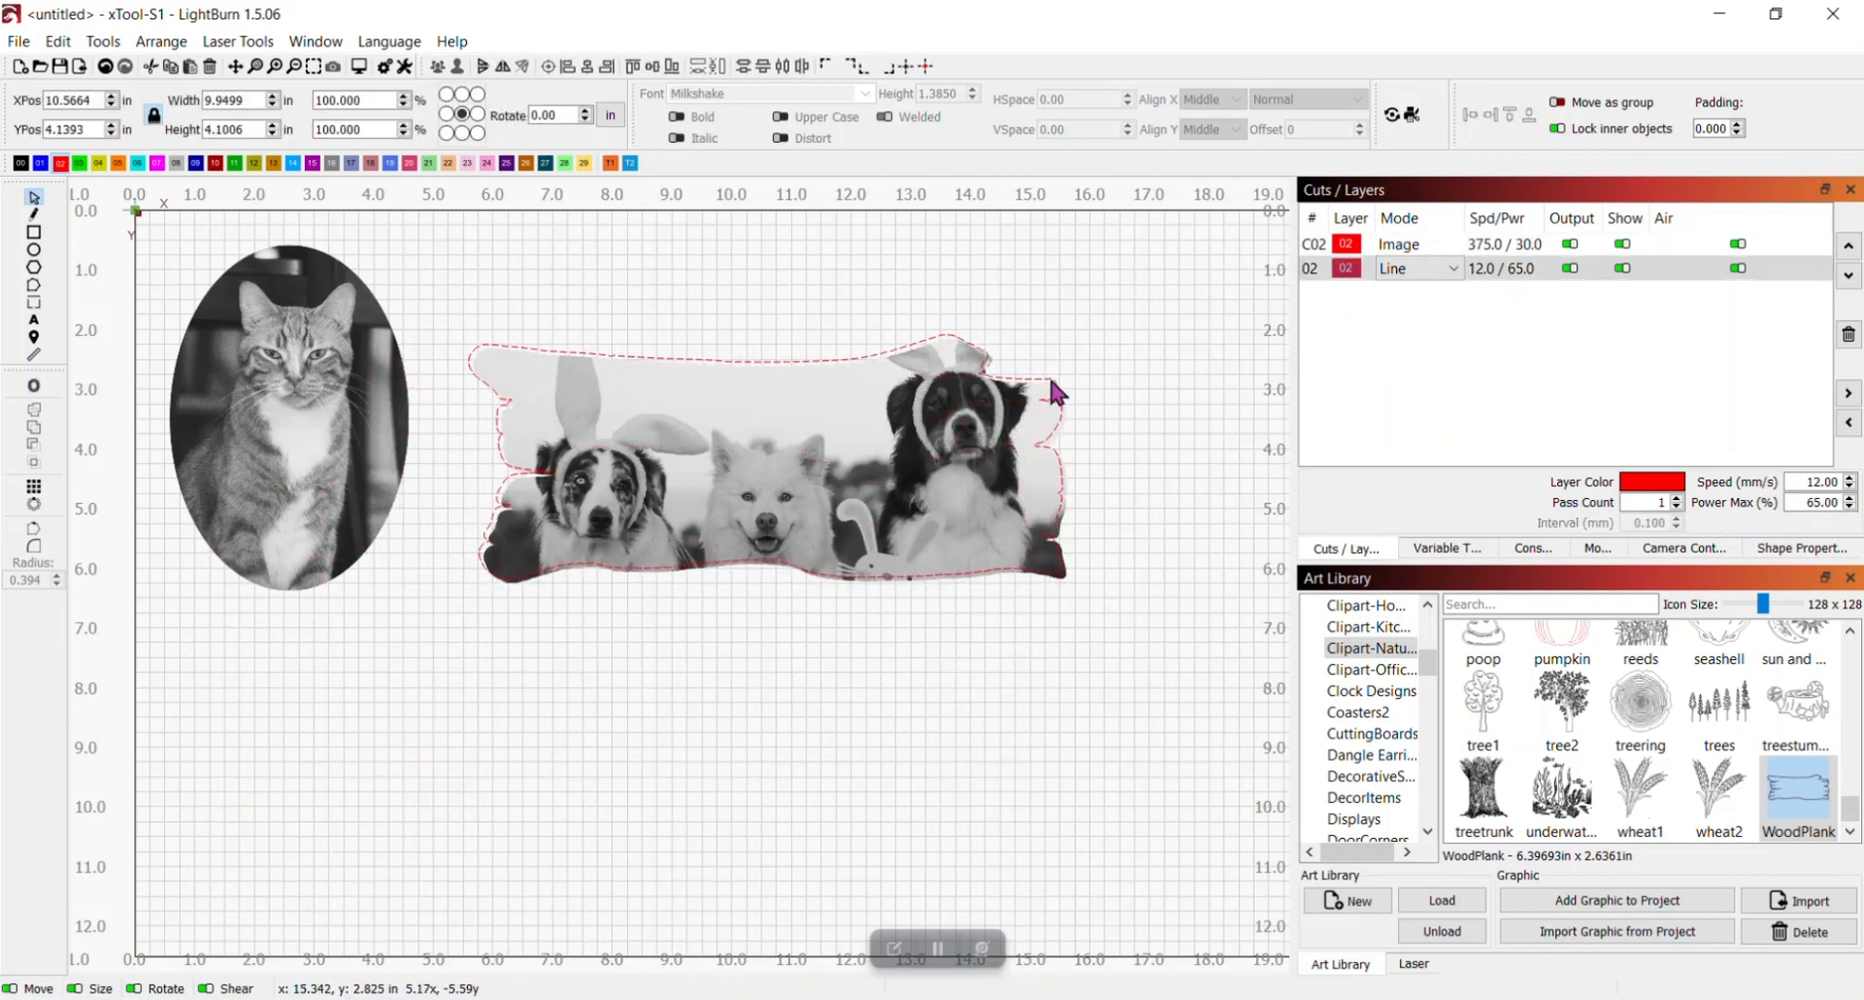
{"action": "left_click", "coordinate": [811, 485], "text": "shift"}
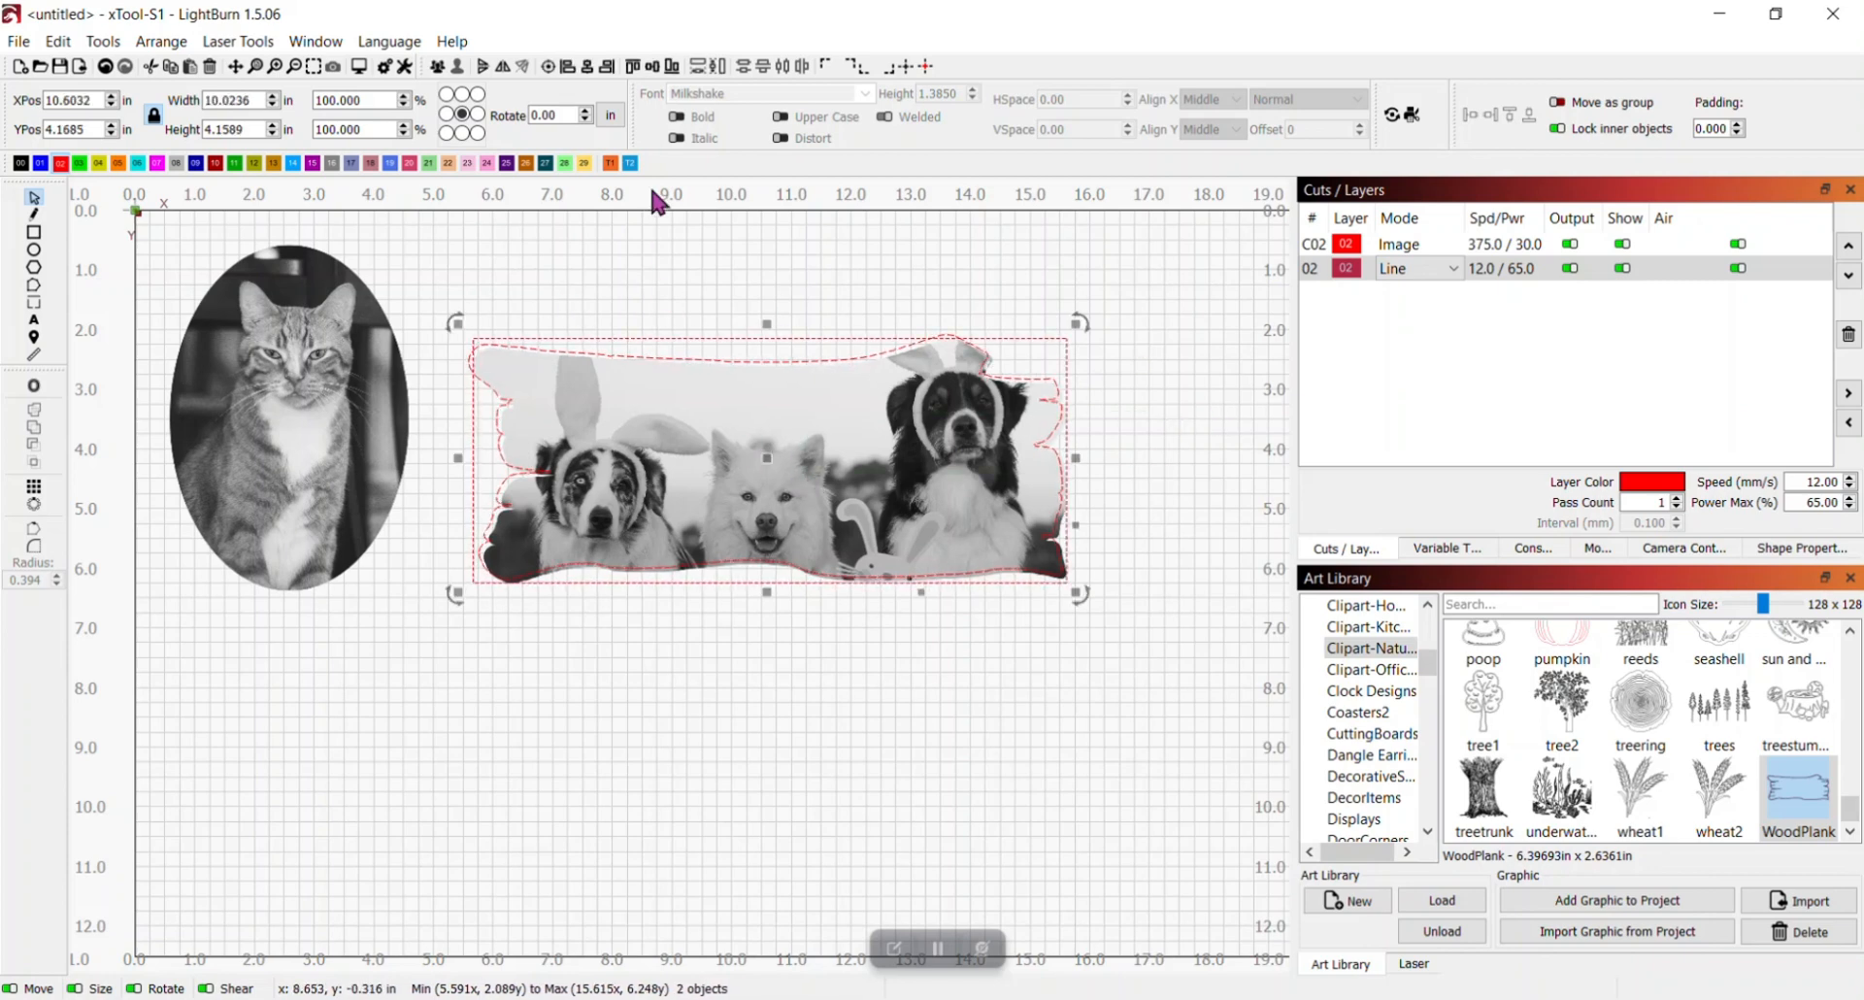
{"action": "left_click", "coordinate": [550, 70]}
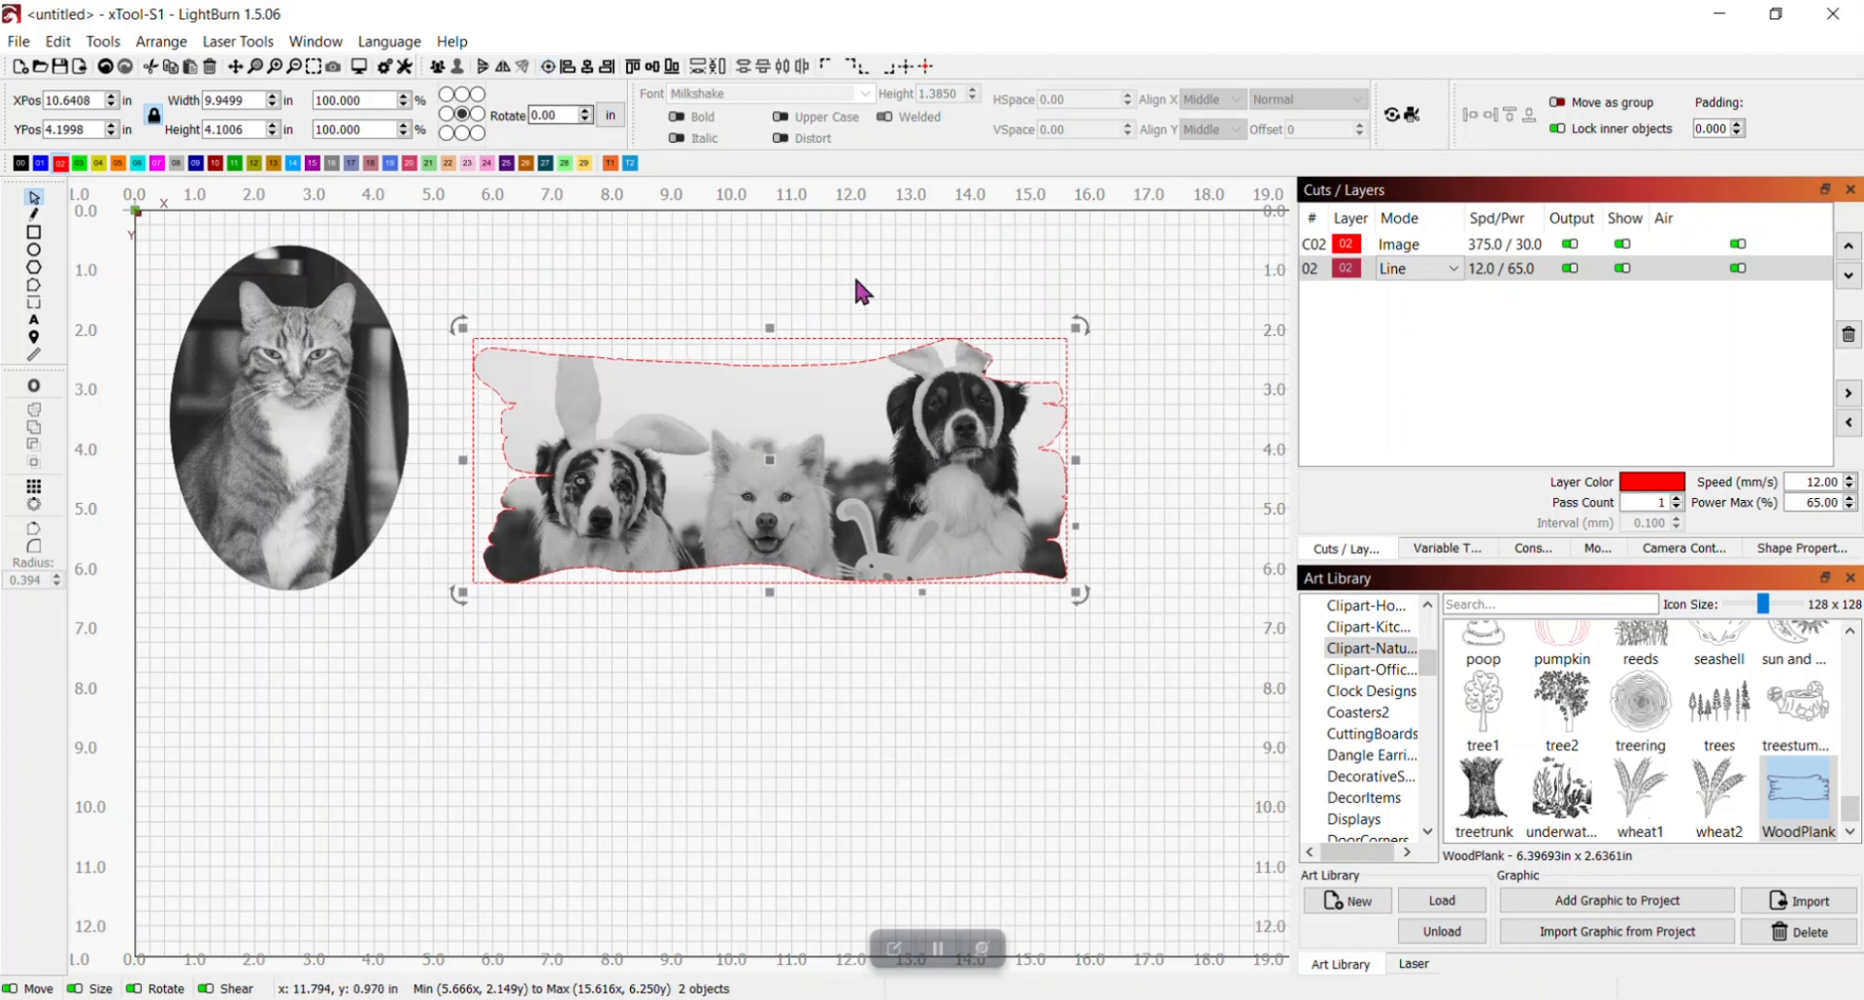
Group the dog photo with its plank outline and move the group near the upper edge, beside the cat
{"action": "right_click", "coordinate": [951, 422]}
{"action": "left_click", "coordinate": [1018, 614]}
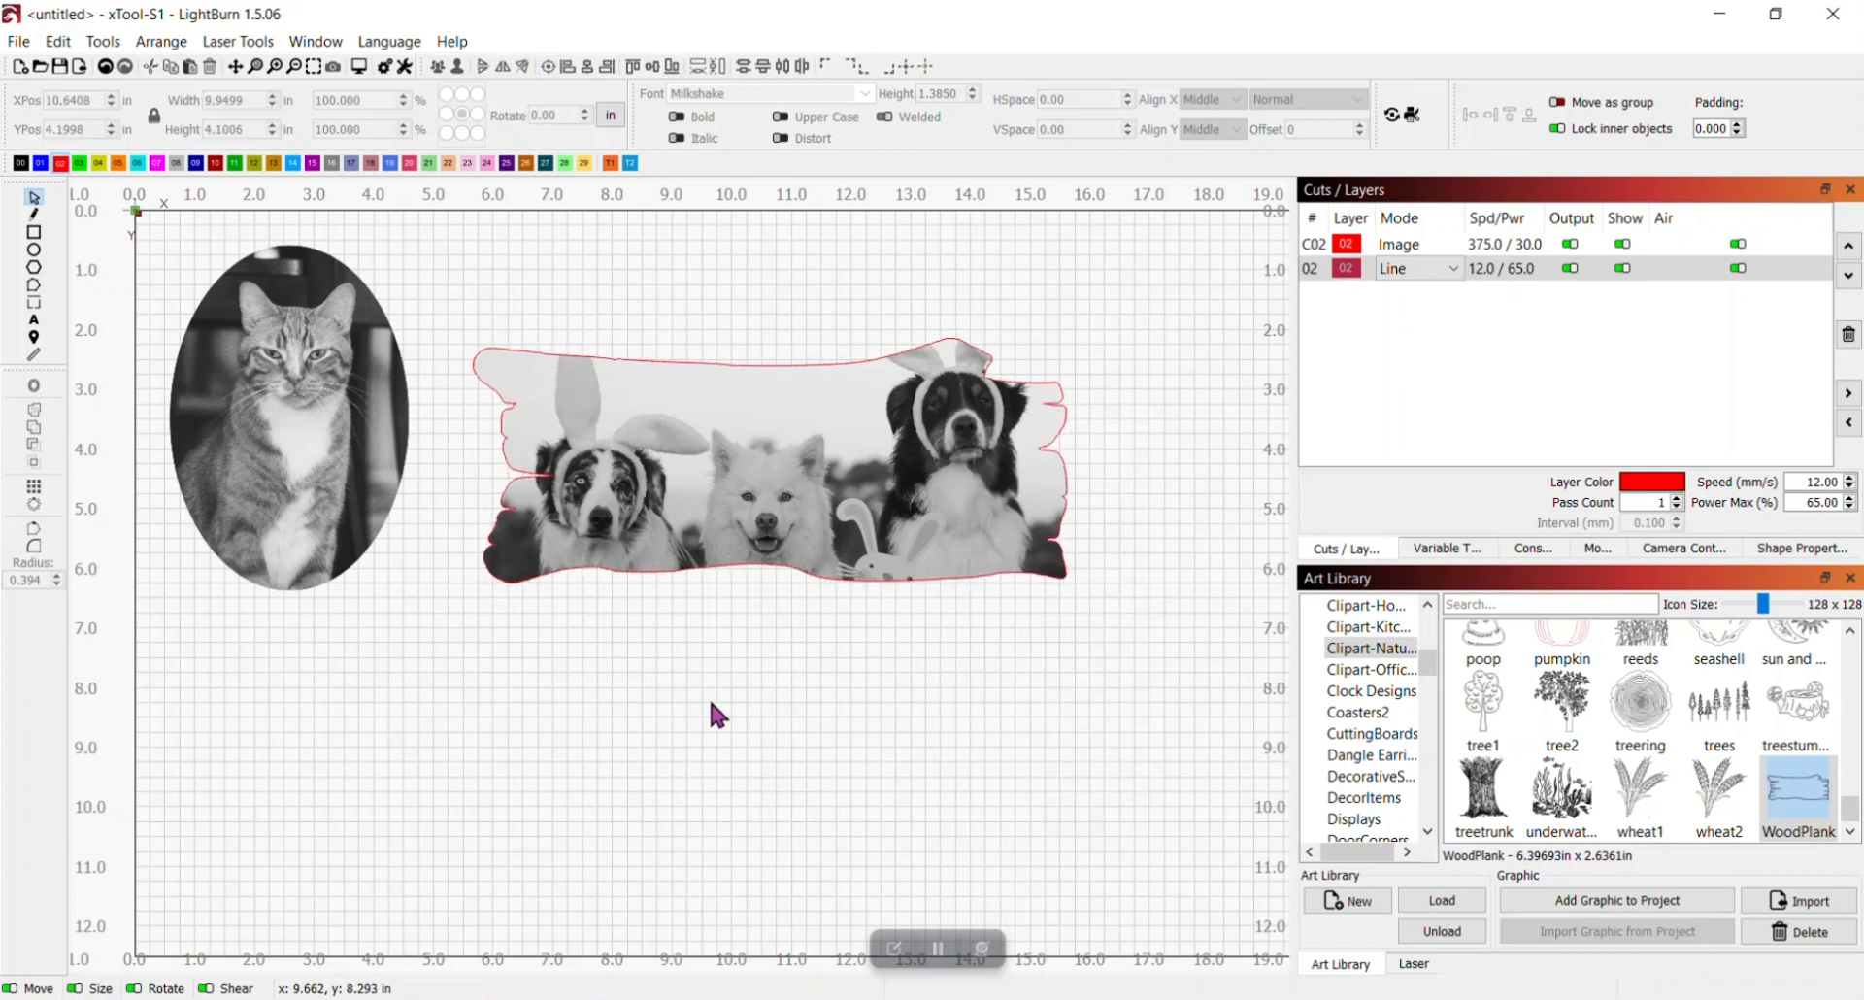
{"action": "left_click_drag", "start_coordinate": [709, 461], "coordinate": [702, 415]}
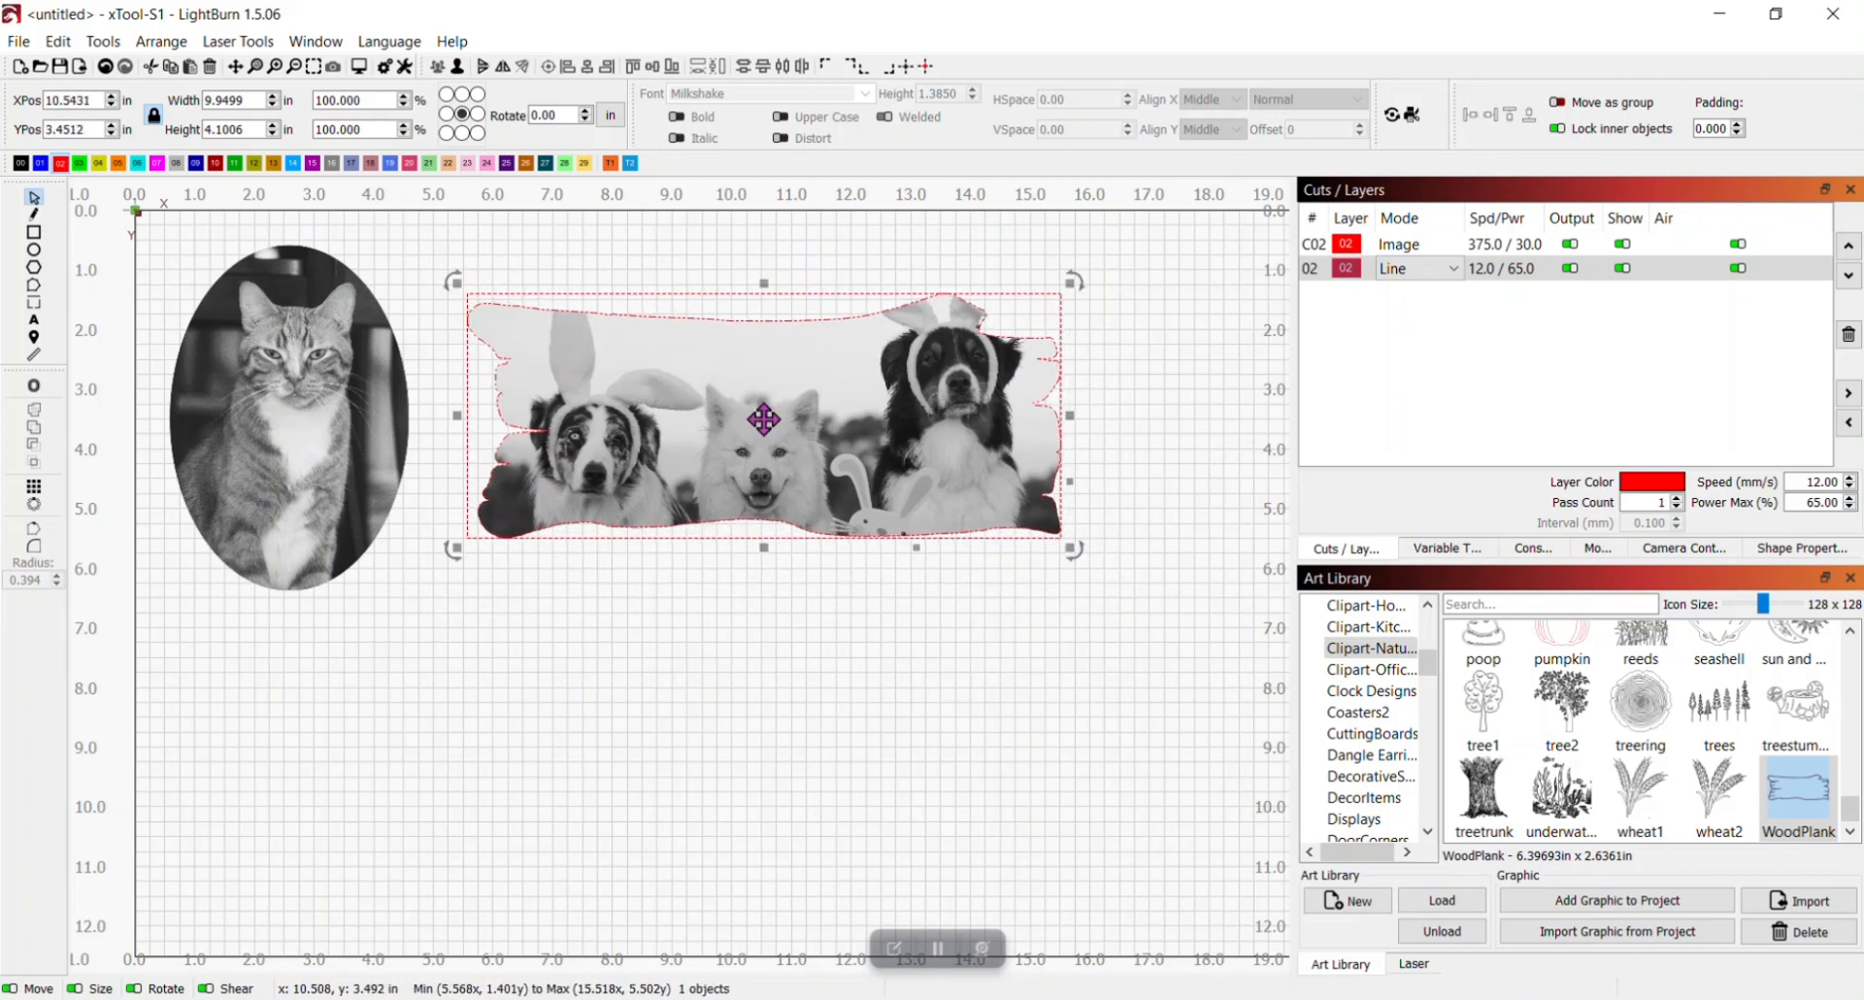
{"action": "left_click_drag", "start_coordinate": [546, 523], "coordinate": [556, 512]}
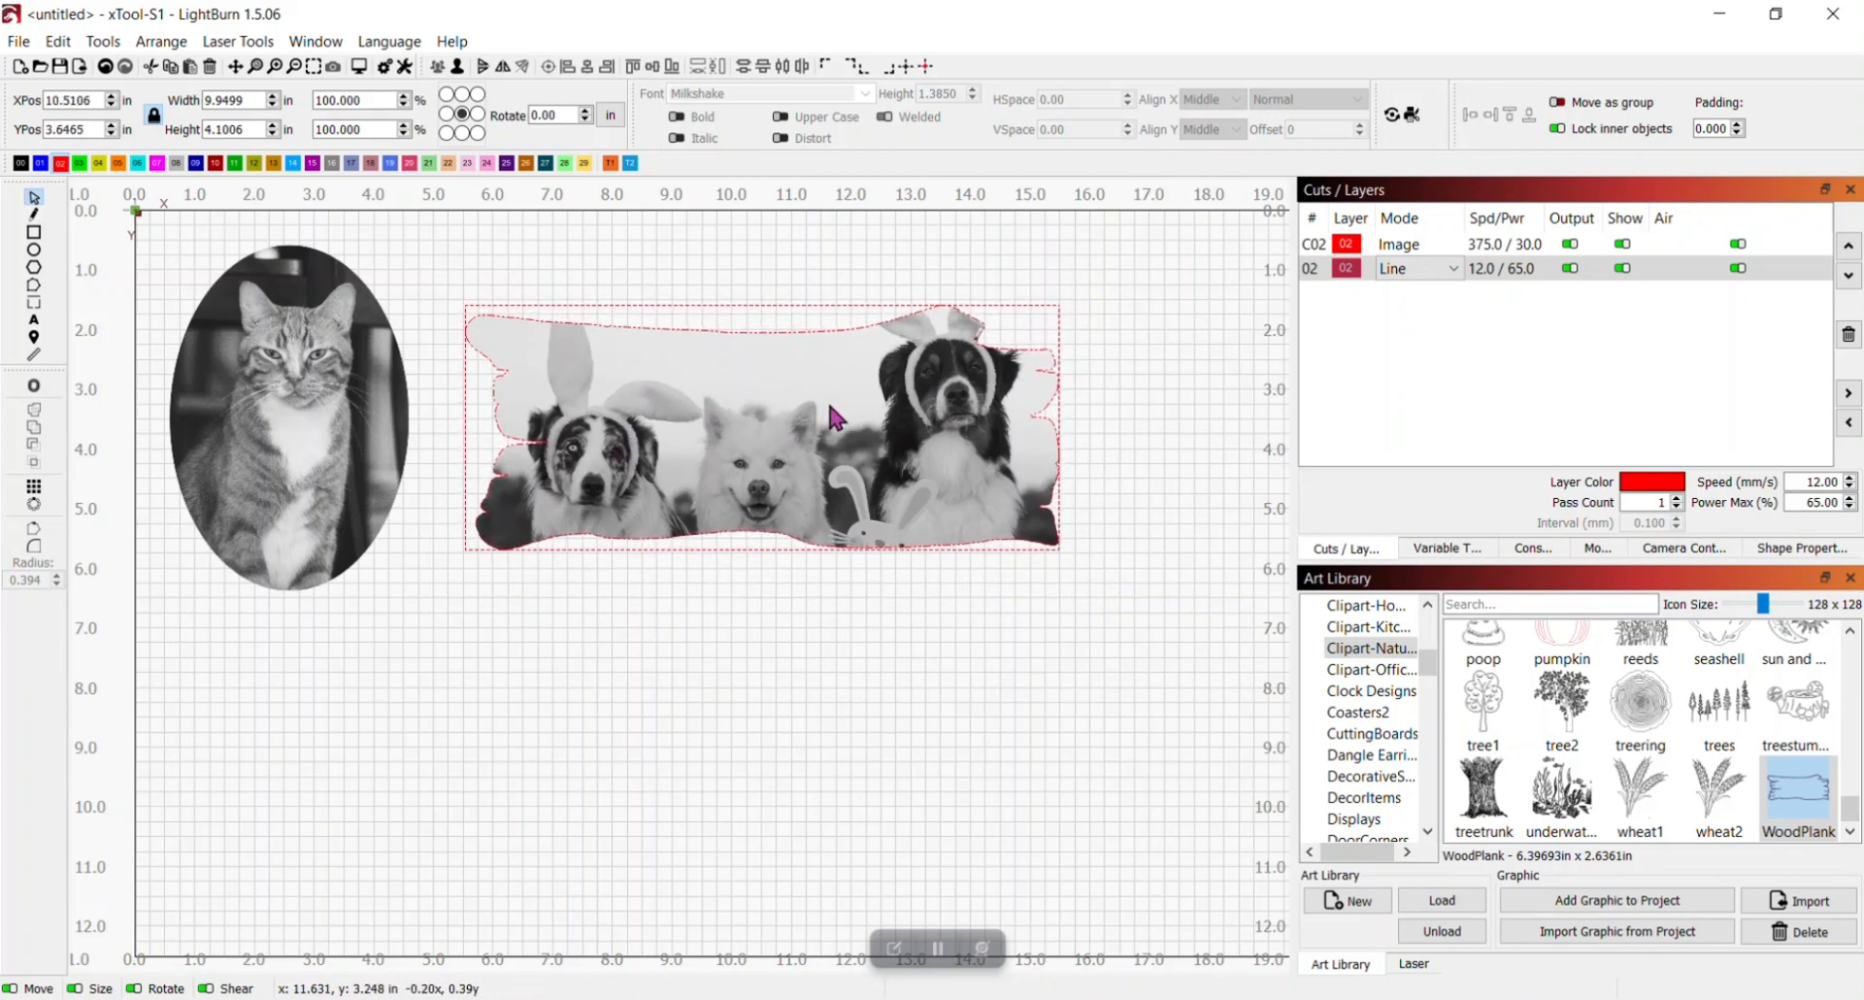
{"action": "left_click_drag", "start_coordinate": [842, 392], "coordinate": [798, 341]}
{"action": "left_click", "coordinate": [830, 573]}
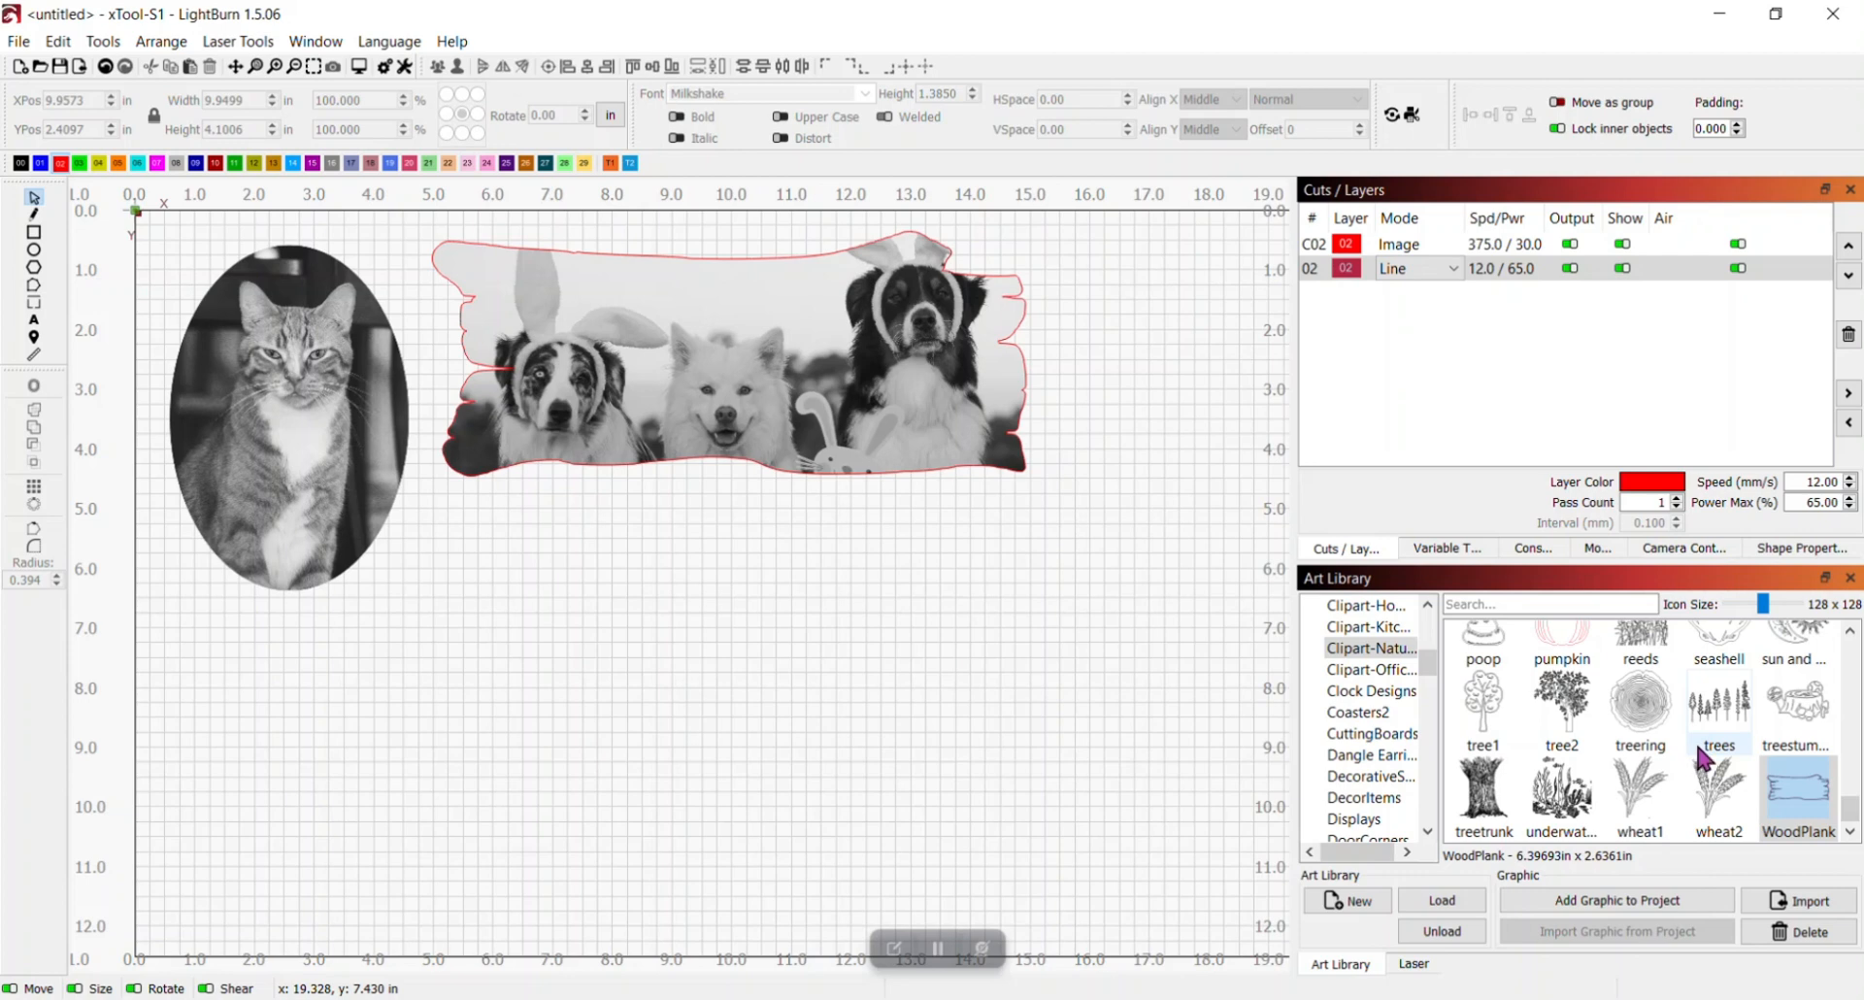
Add the retroTV-combo graphic from the office clipart category below the plank photo and enlarge it to about 6.77 by 5.21 in
{"action": "scroll", "coordinate": [1695, 739], "scroll_direction": "up", "scroll_amount": 3}
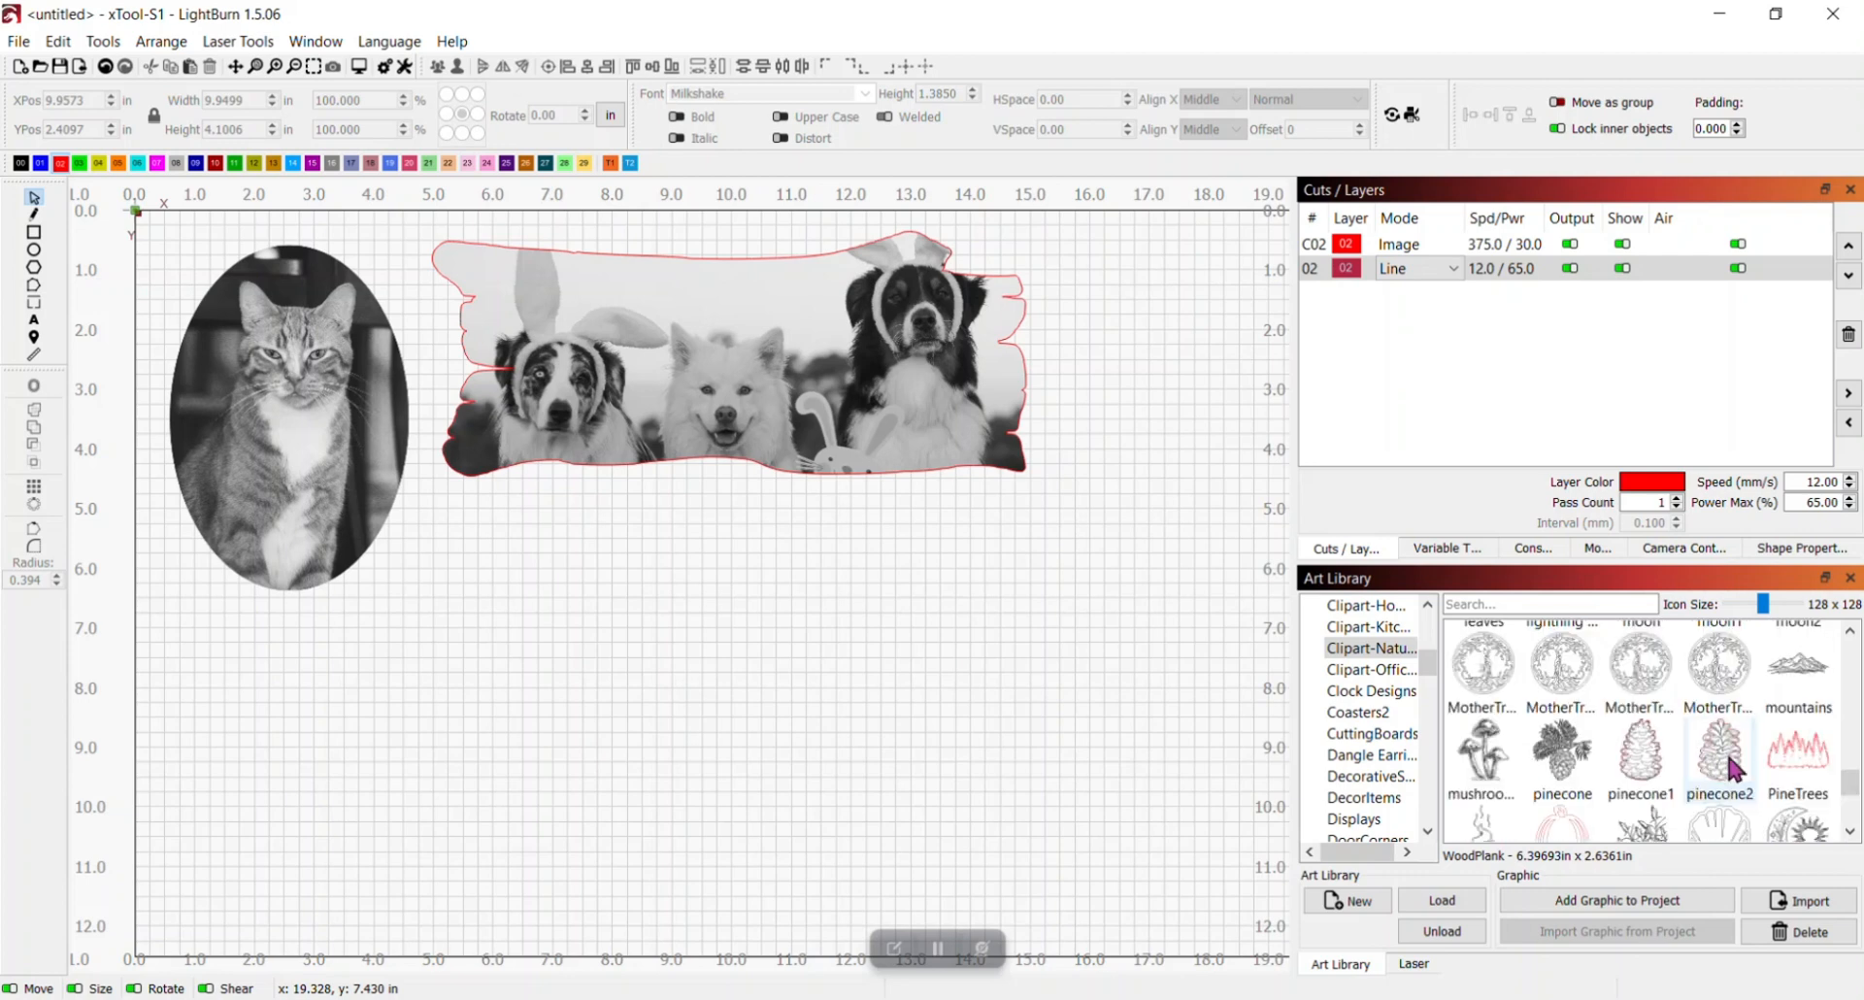
{"action": "scroll", "coordinate": [1734, 770], "scroll_direction": "up", "scroll_amount": 2}
{"action": "scroll", "coordinate": [1720, 767], "scroll_direction": "up", "scroll_amount": 4}
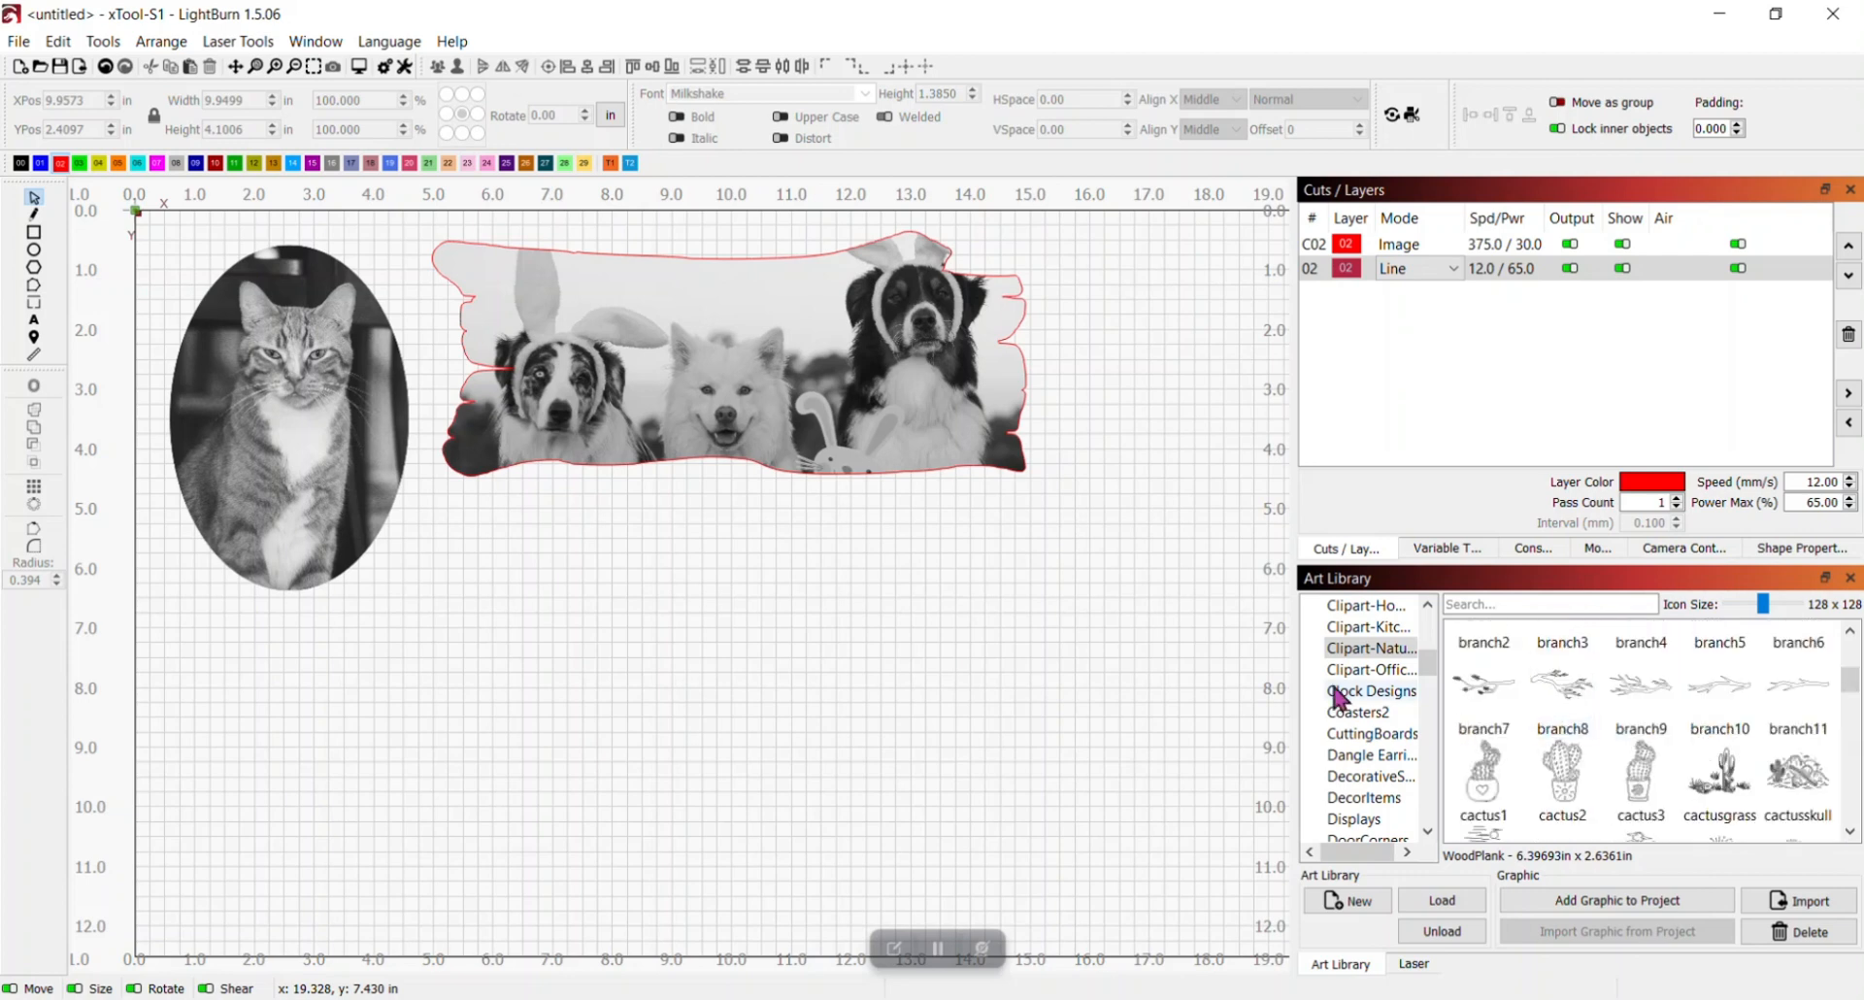
{"action": "left_click", "coordinate": [1334, 611]}
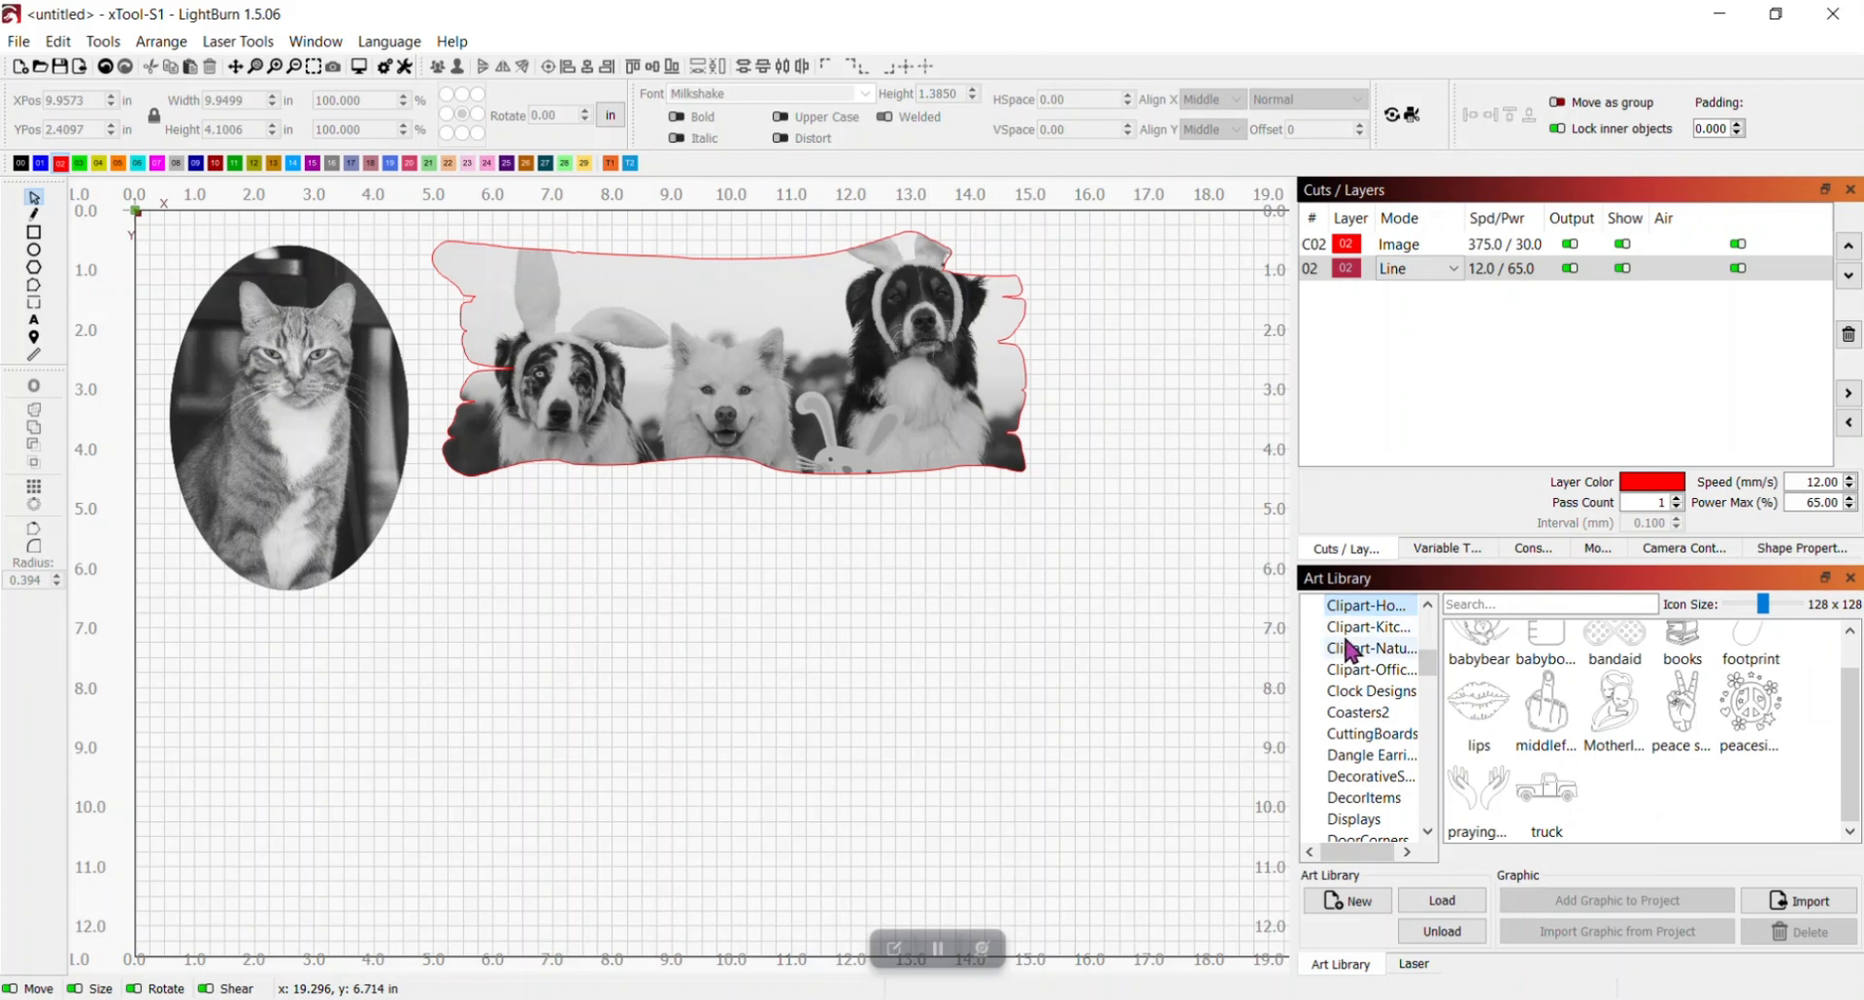
{"action": "left_click", "coordinate": [1346, 645]}
{"action": "left_click", "coordinate": [1358, 675]}
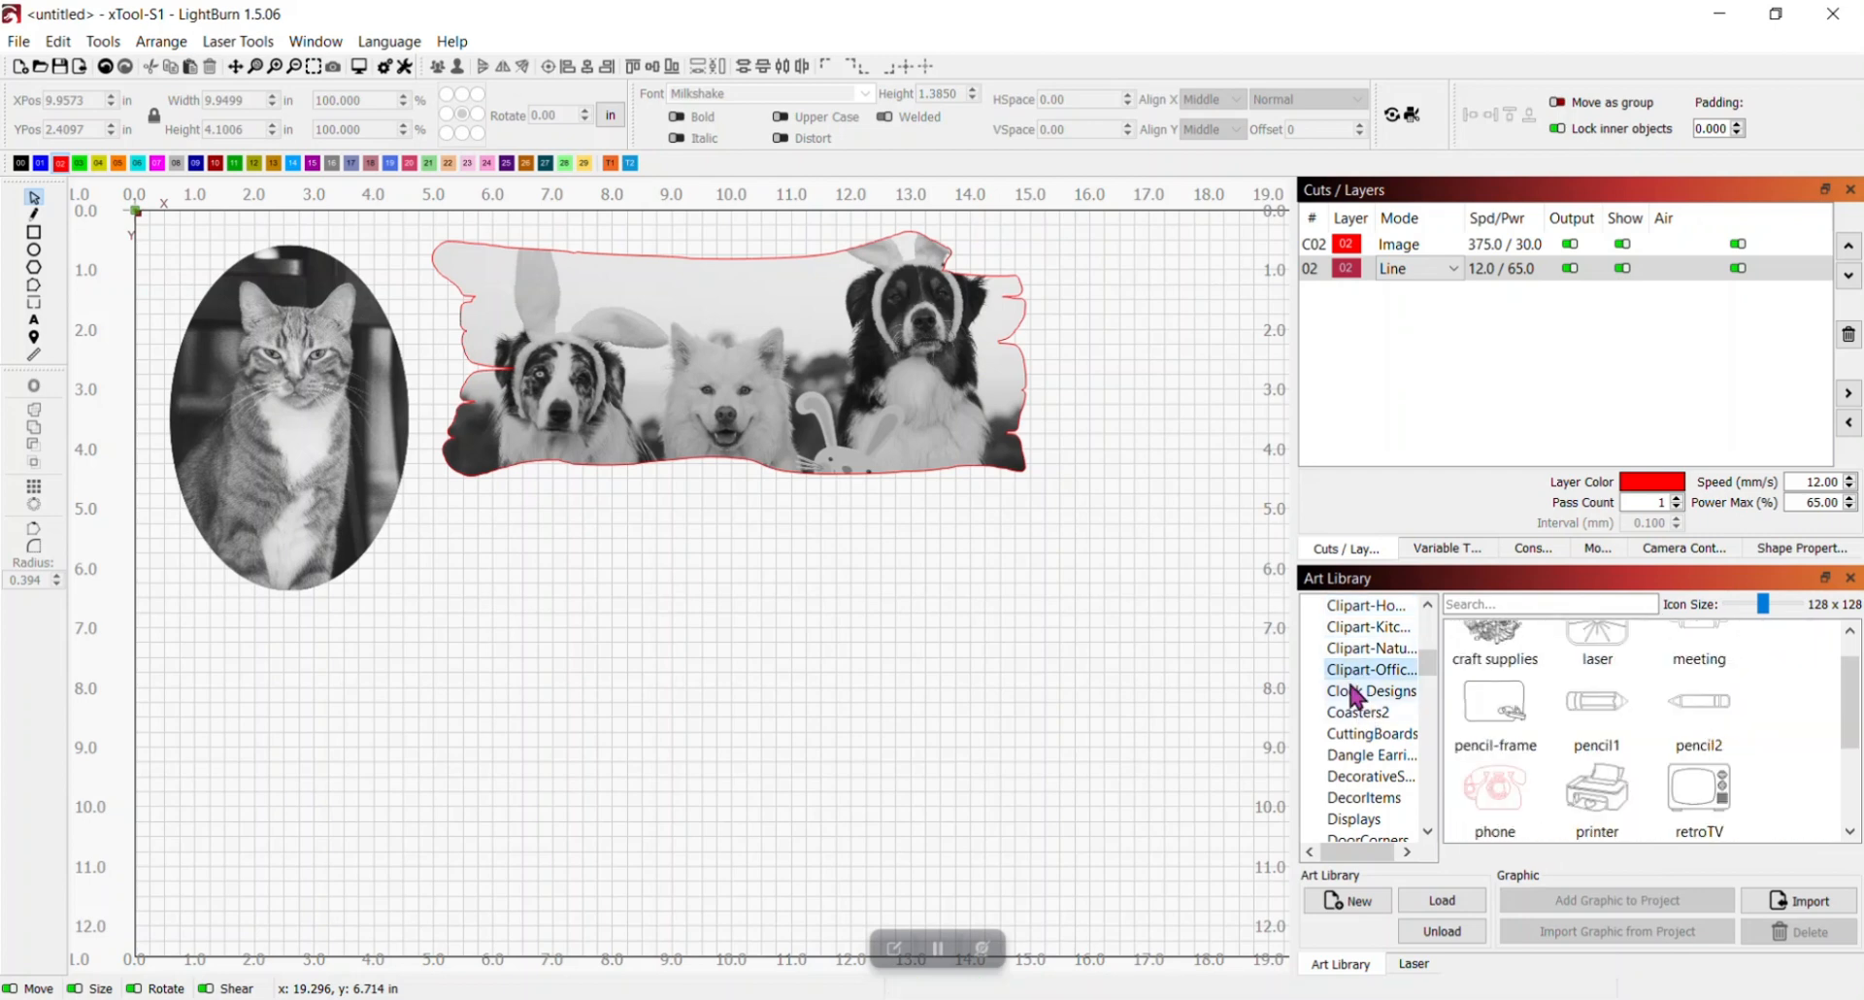
{"action": "scroll", "coordinate": [1577, 738], "scroll_direction": "down", "scroll_amount": 2}
{"action": "scroll", "coordinate": [1634, 718], "scroll_direction": "up", "scroll_amount": 2}
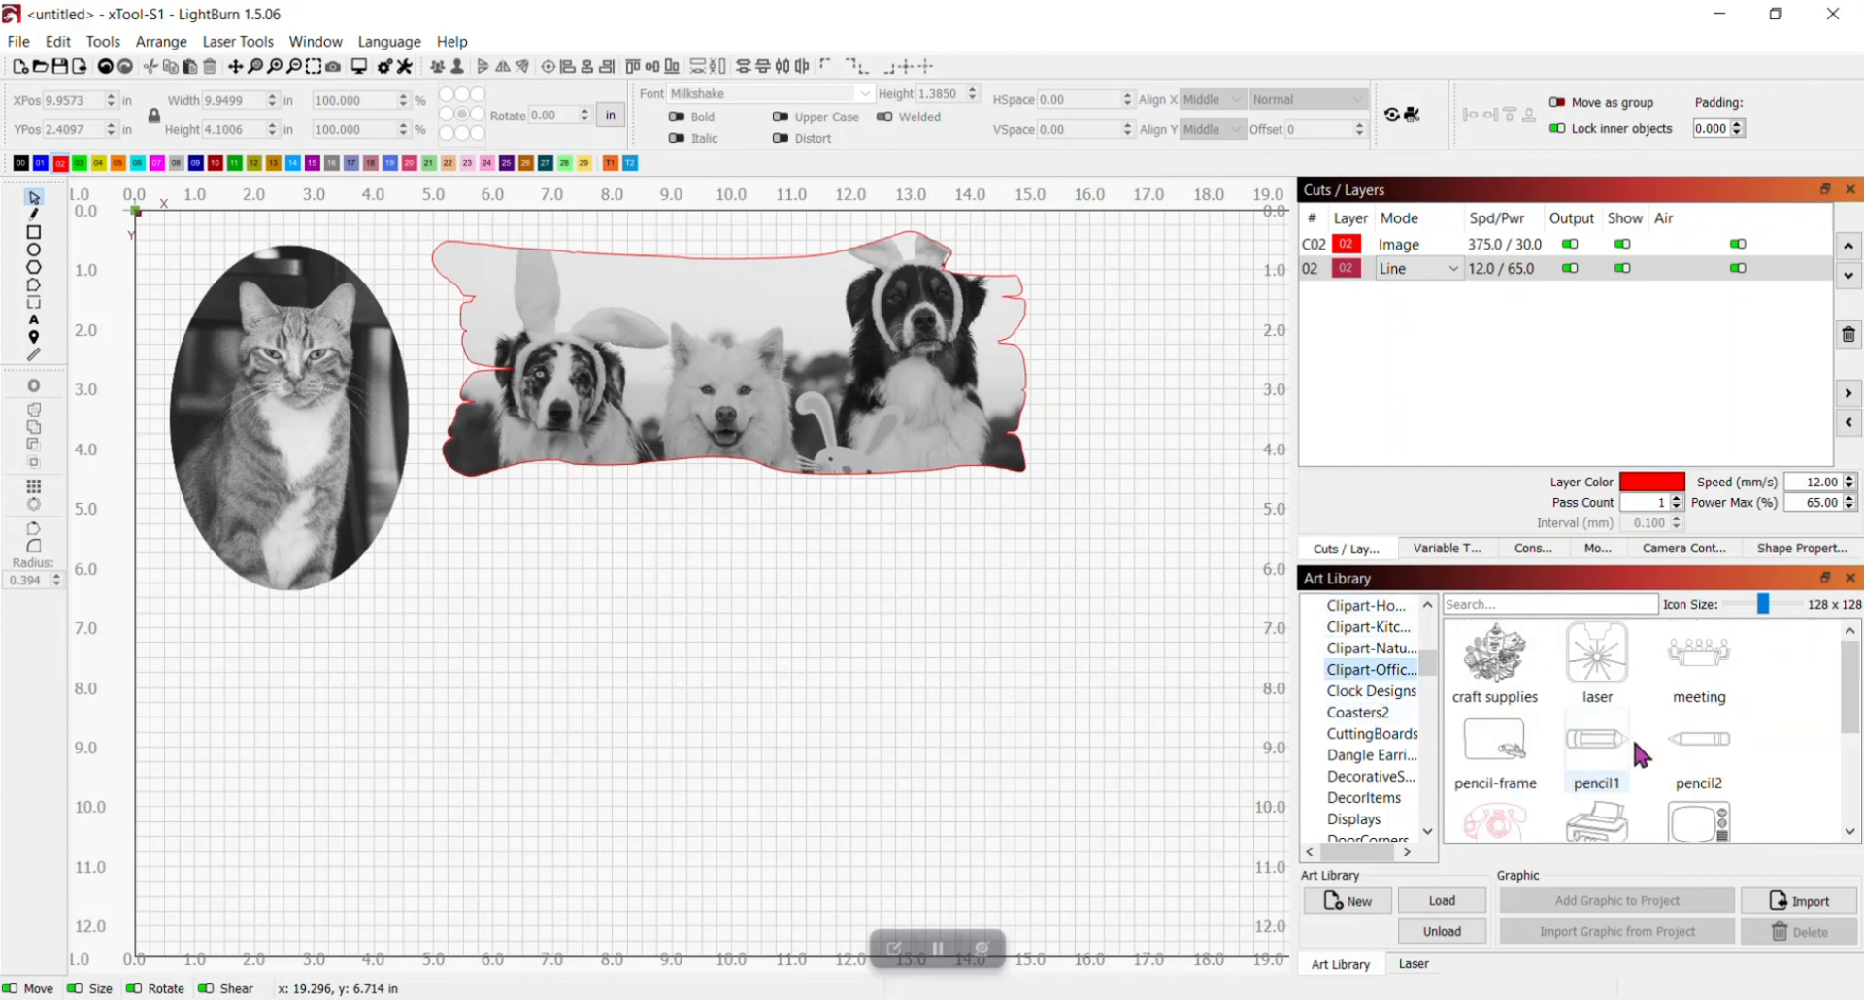
{"action": "scroll", "coordinate": [1759, 772], "scroll_direction": "down", "scroll_amount": 2}
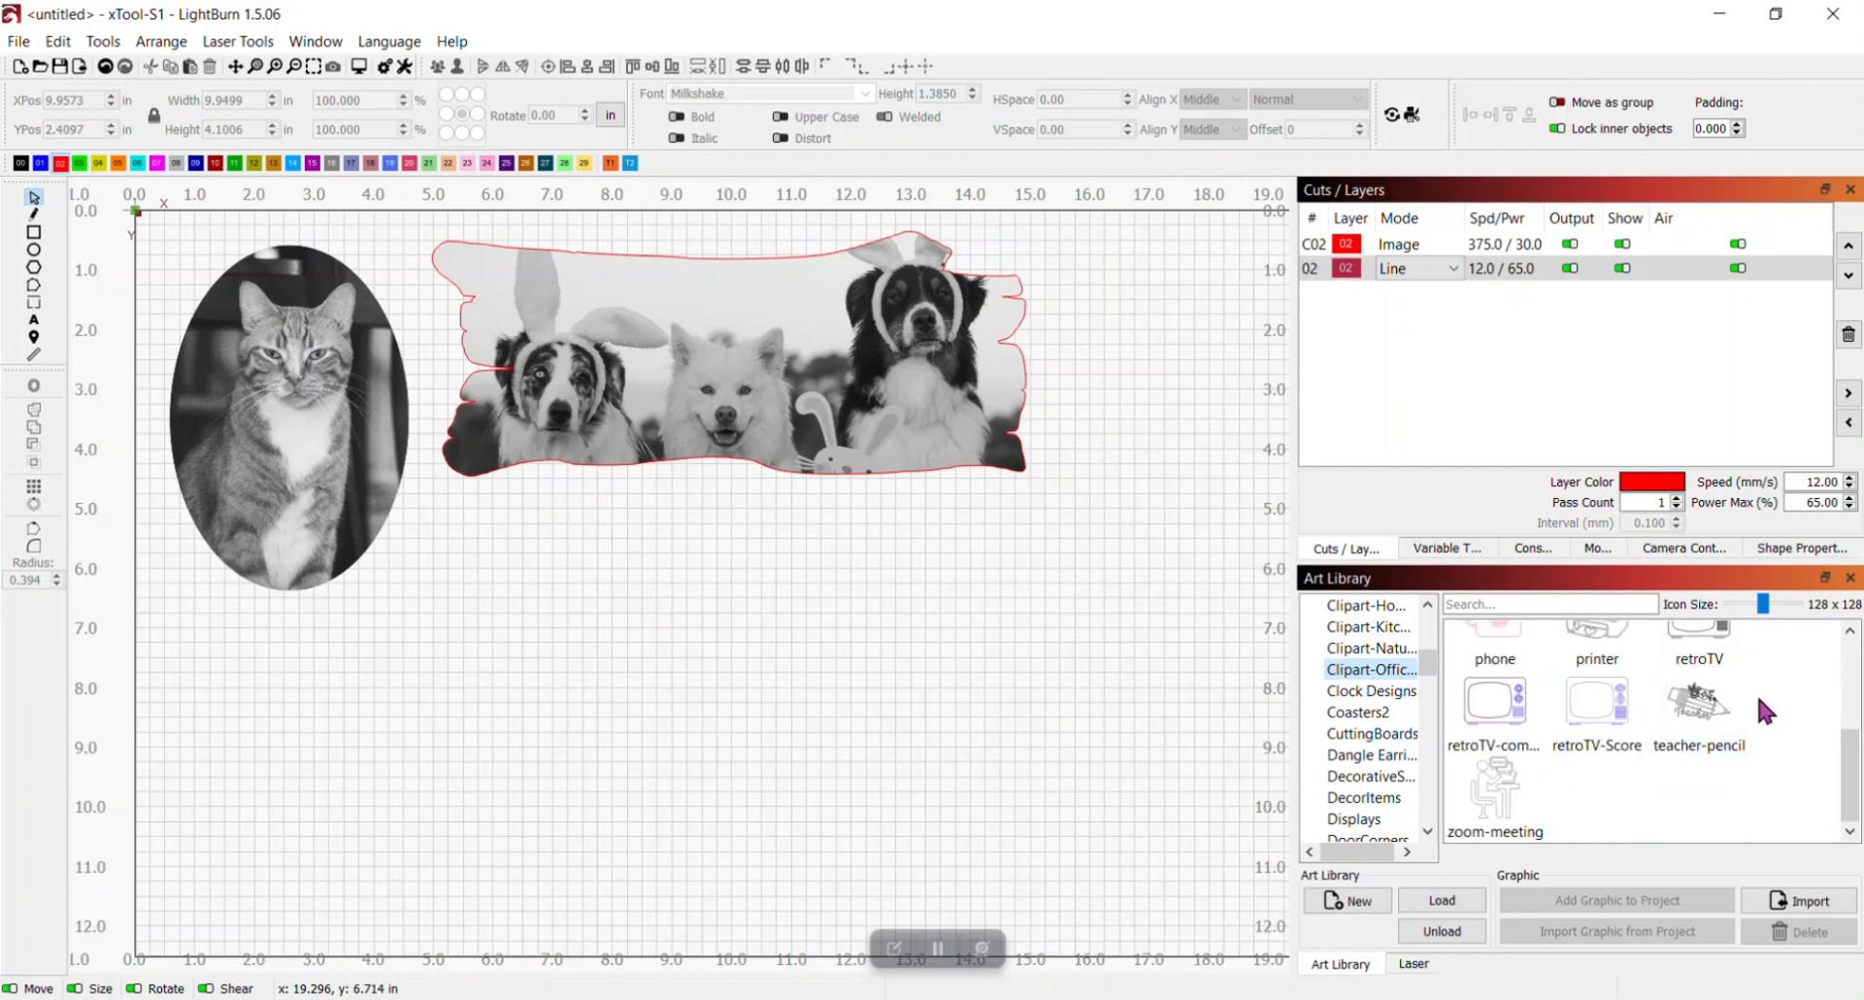
{"action": "left_click_drag", "start_coordinate": [1851, 791], "coordinate": [1851, 788]}
{"action": "left_click_drag", "start_coordinate": [589, 627], "coordinate": [872, 826]}
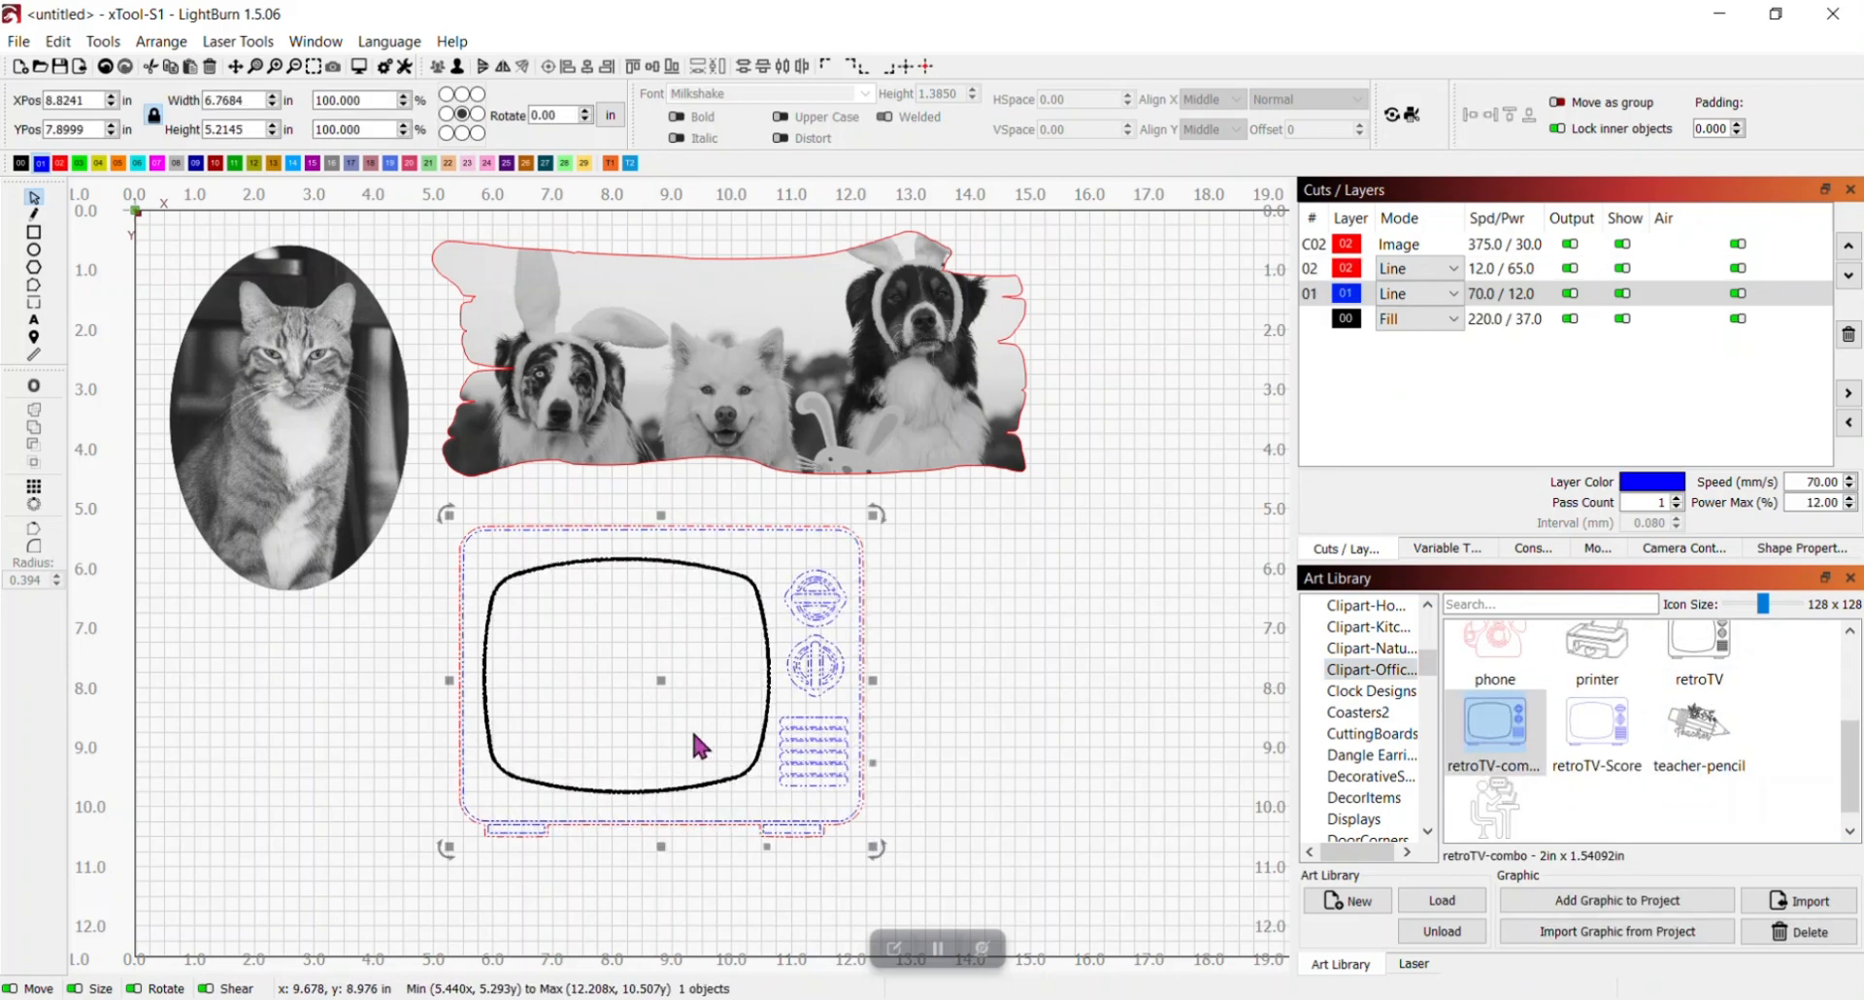
Move the retro TV graphic down and left, below the cat and dog photos, and ungroup it
{"action": "left_click_drag", "start_coordinate": [668, 673], "coordinate": [482, 760]}
{"action": "left_click", "coordinate": [774, 762]}
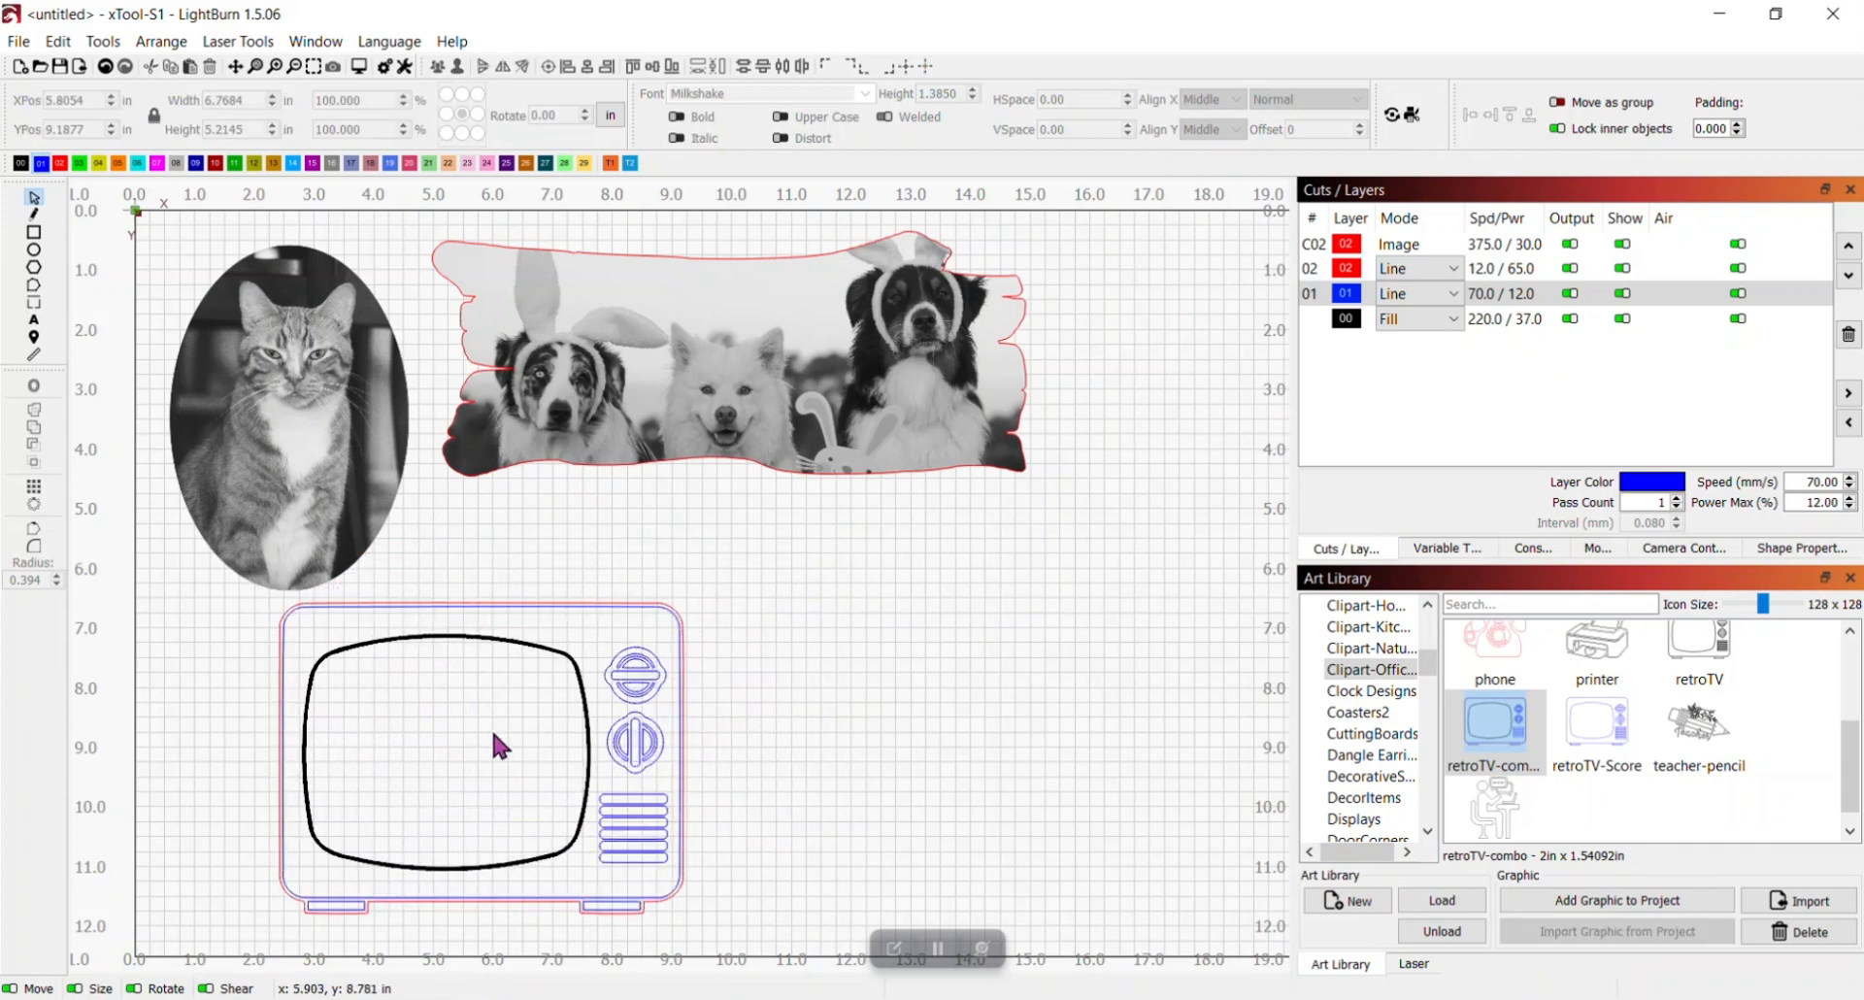
{"action": "left_click", "coordinate": [581, 704]}
{"action": "right_click", "coordinate": [582, 704]}
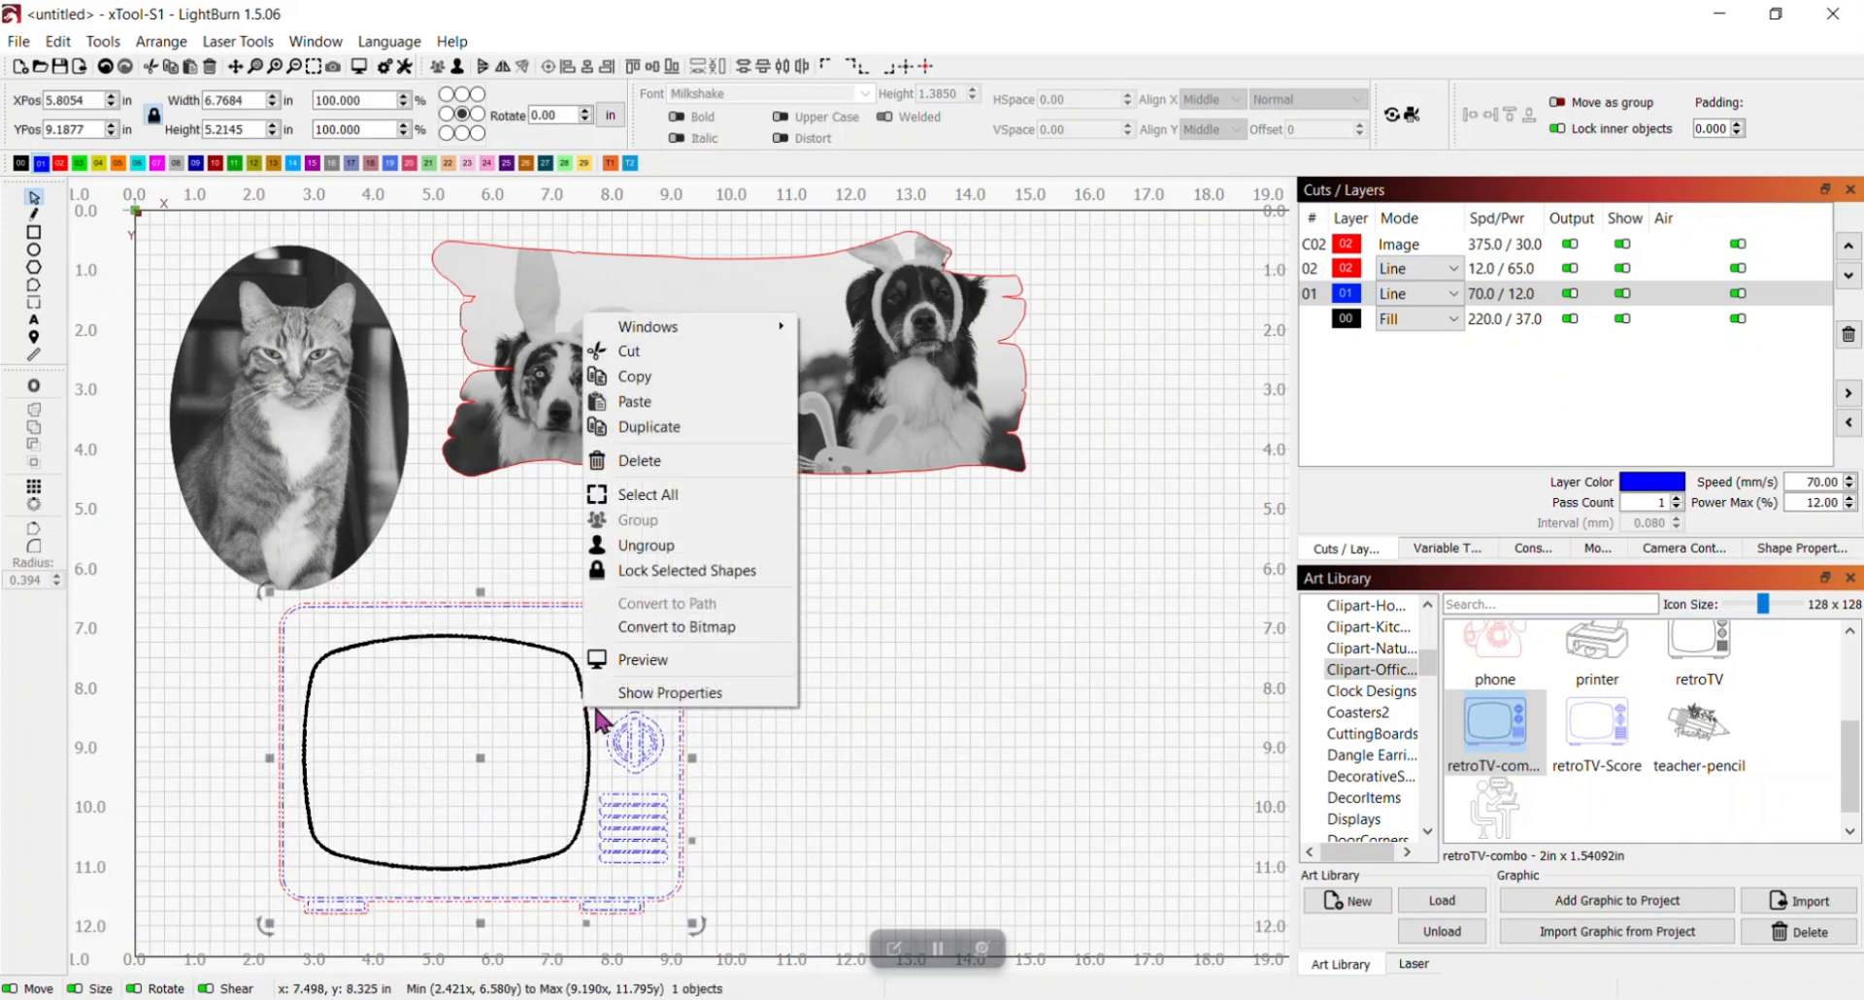
{"action": "left_click", "coordinate": [644, 546]}
{"action": "left_click", "coordinate": [832, 688]}
Place a TV screen outline of about 4.73 by 3.86 in beside the TV and assign it to blue layer 01
{"action": "left_click", "coordinate": [535, 648]}
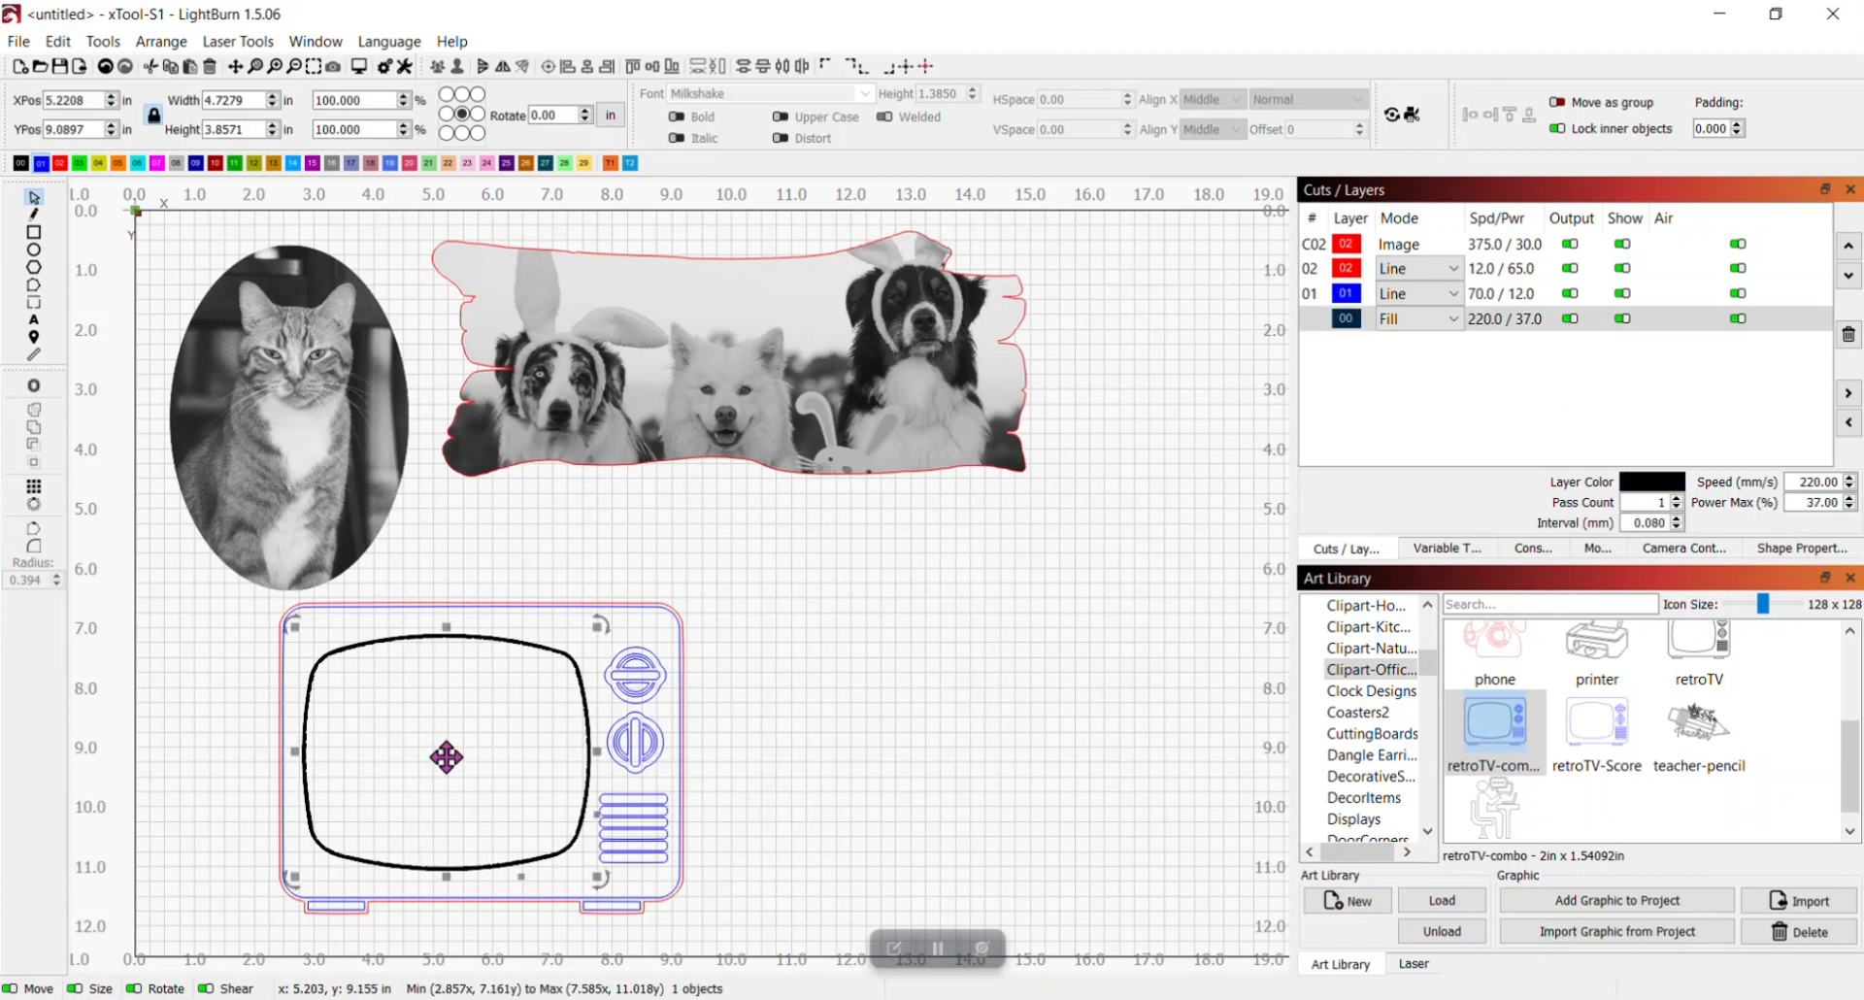
{"action": "left_click_drag", "start_coordinate": [447, 758], "coordinate": [1011, 700]}
{"action": "left_click", "coordinate": [42, 163]}
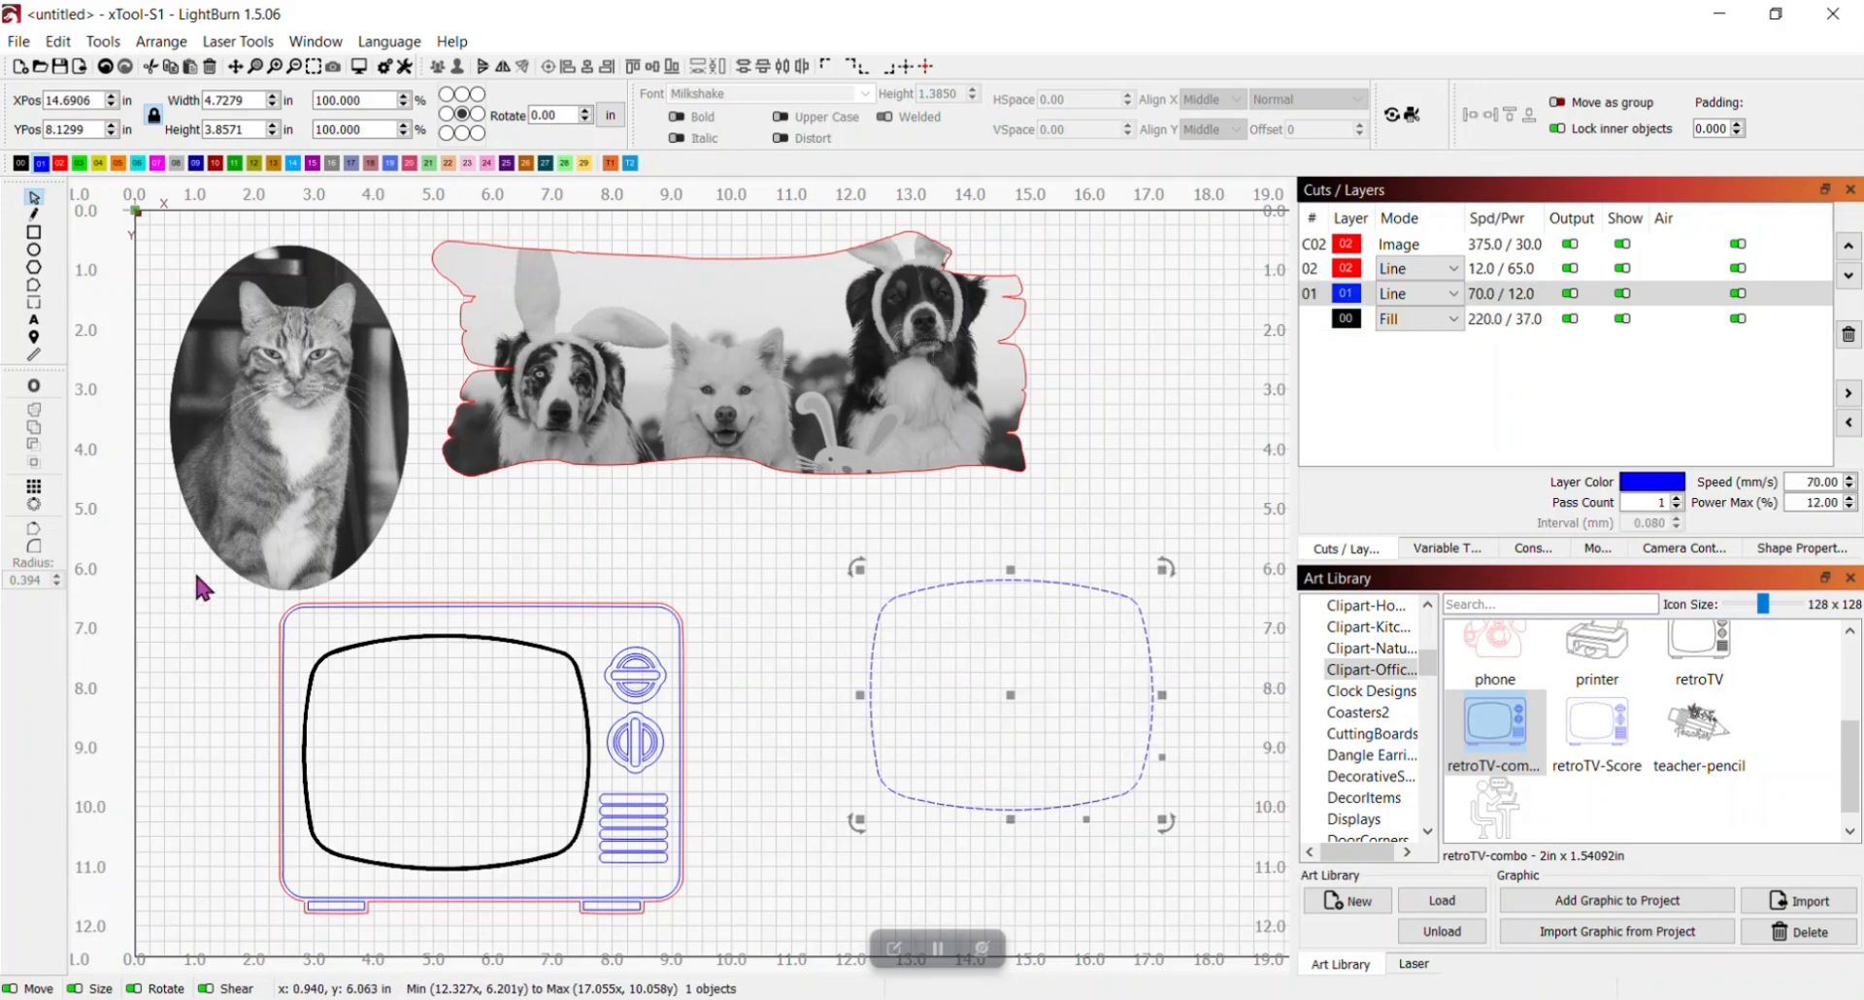
{"action": "left_click", "coordinate": [211, 586]}
Try to group the TV parts and move them closer to the workspace's left edge
{"action": "left_click", "coordinate": [677, 577]}
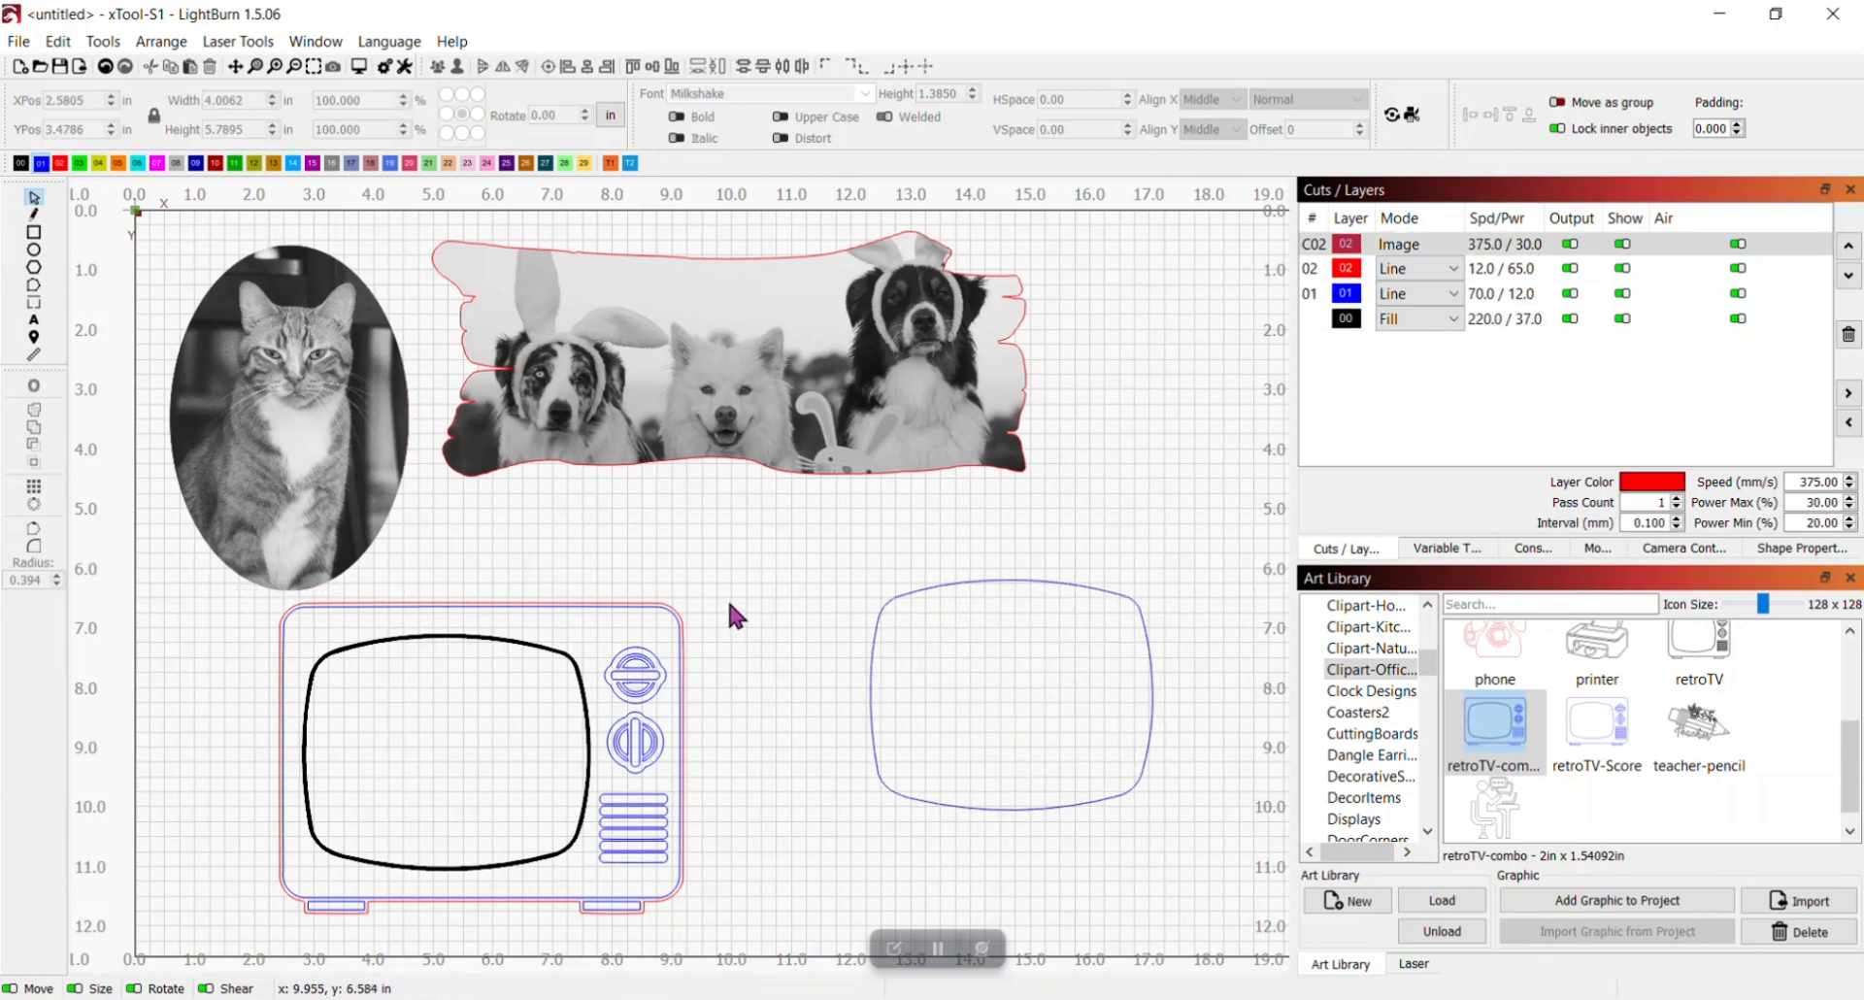
{"action": "left_click_drag", "start_coordinate": [697, 796], "coordinate": [387, 955]}
{"action": "left_click_drag", "start_coordinate": [239, 928], "coordinate": [239, 930]}
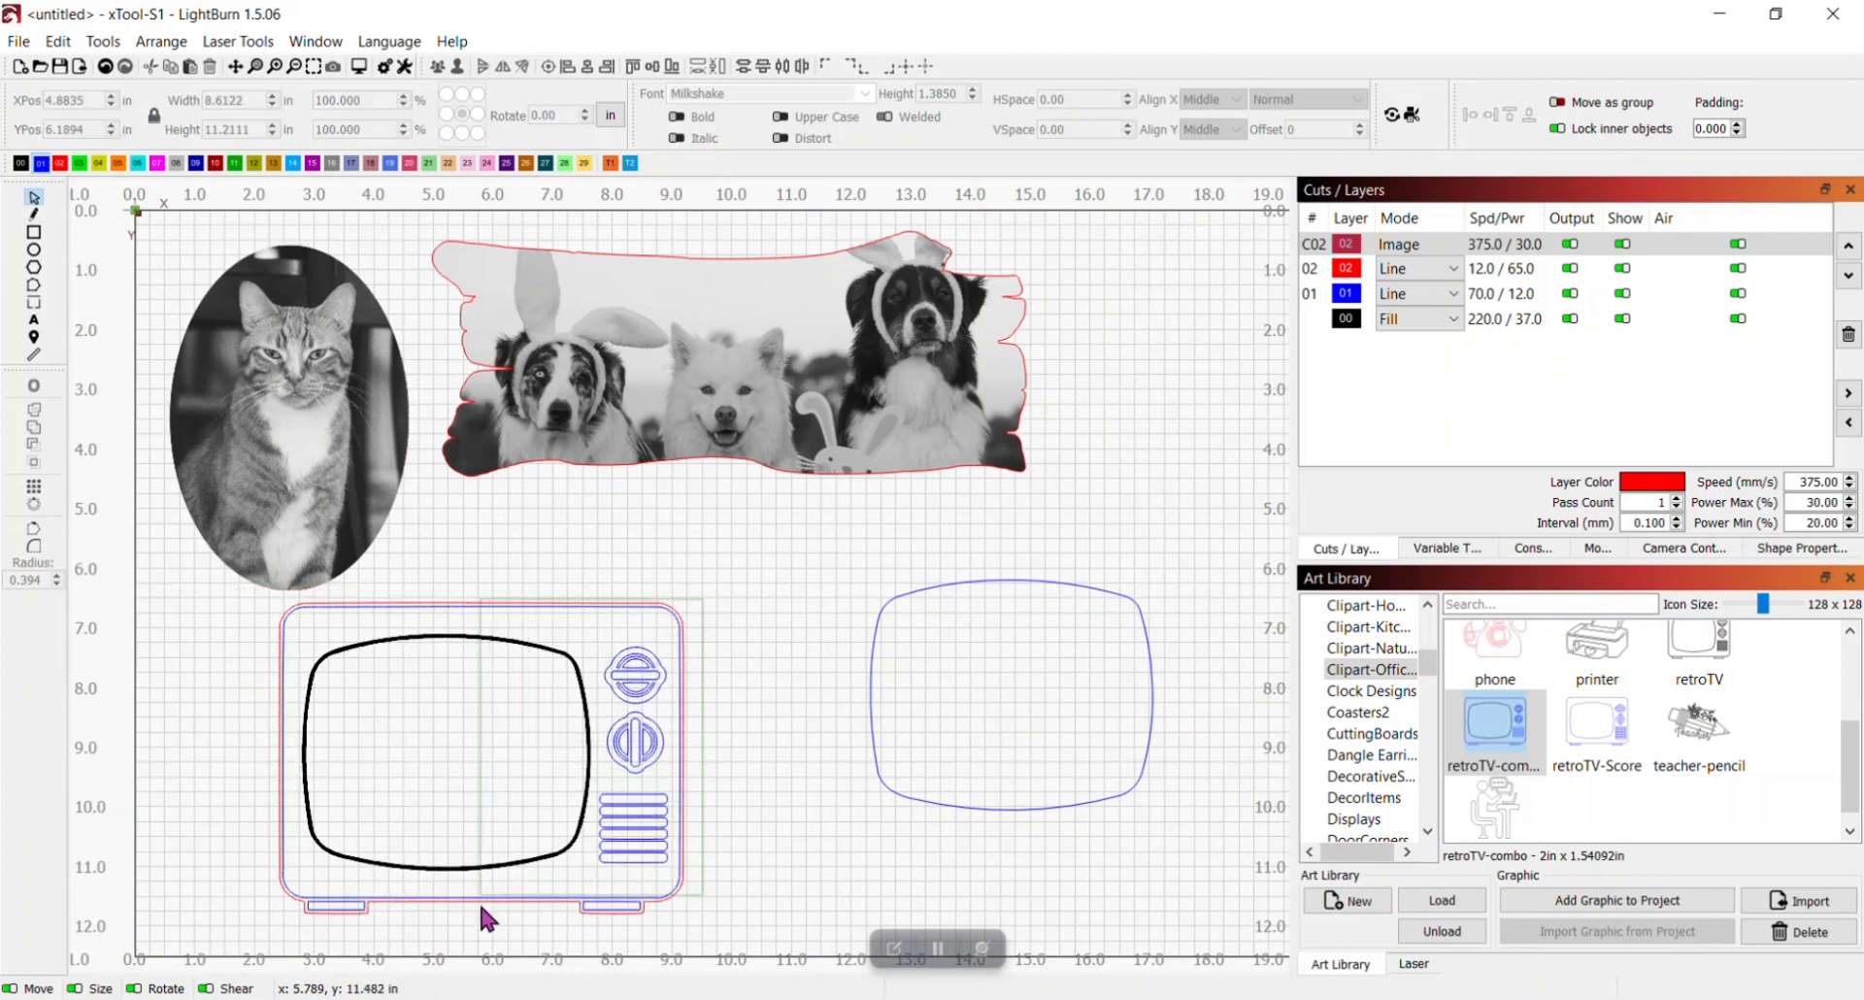
{"action": "left_click_drag", "start_coordinate": [465, 913], "coordinate": [460, 913]}
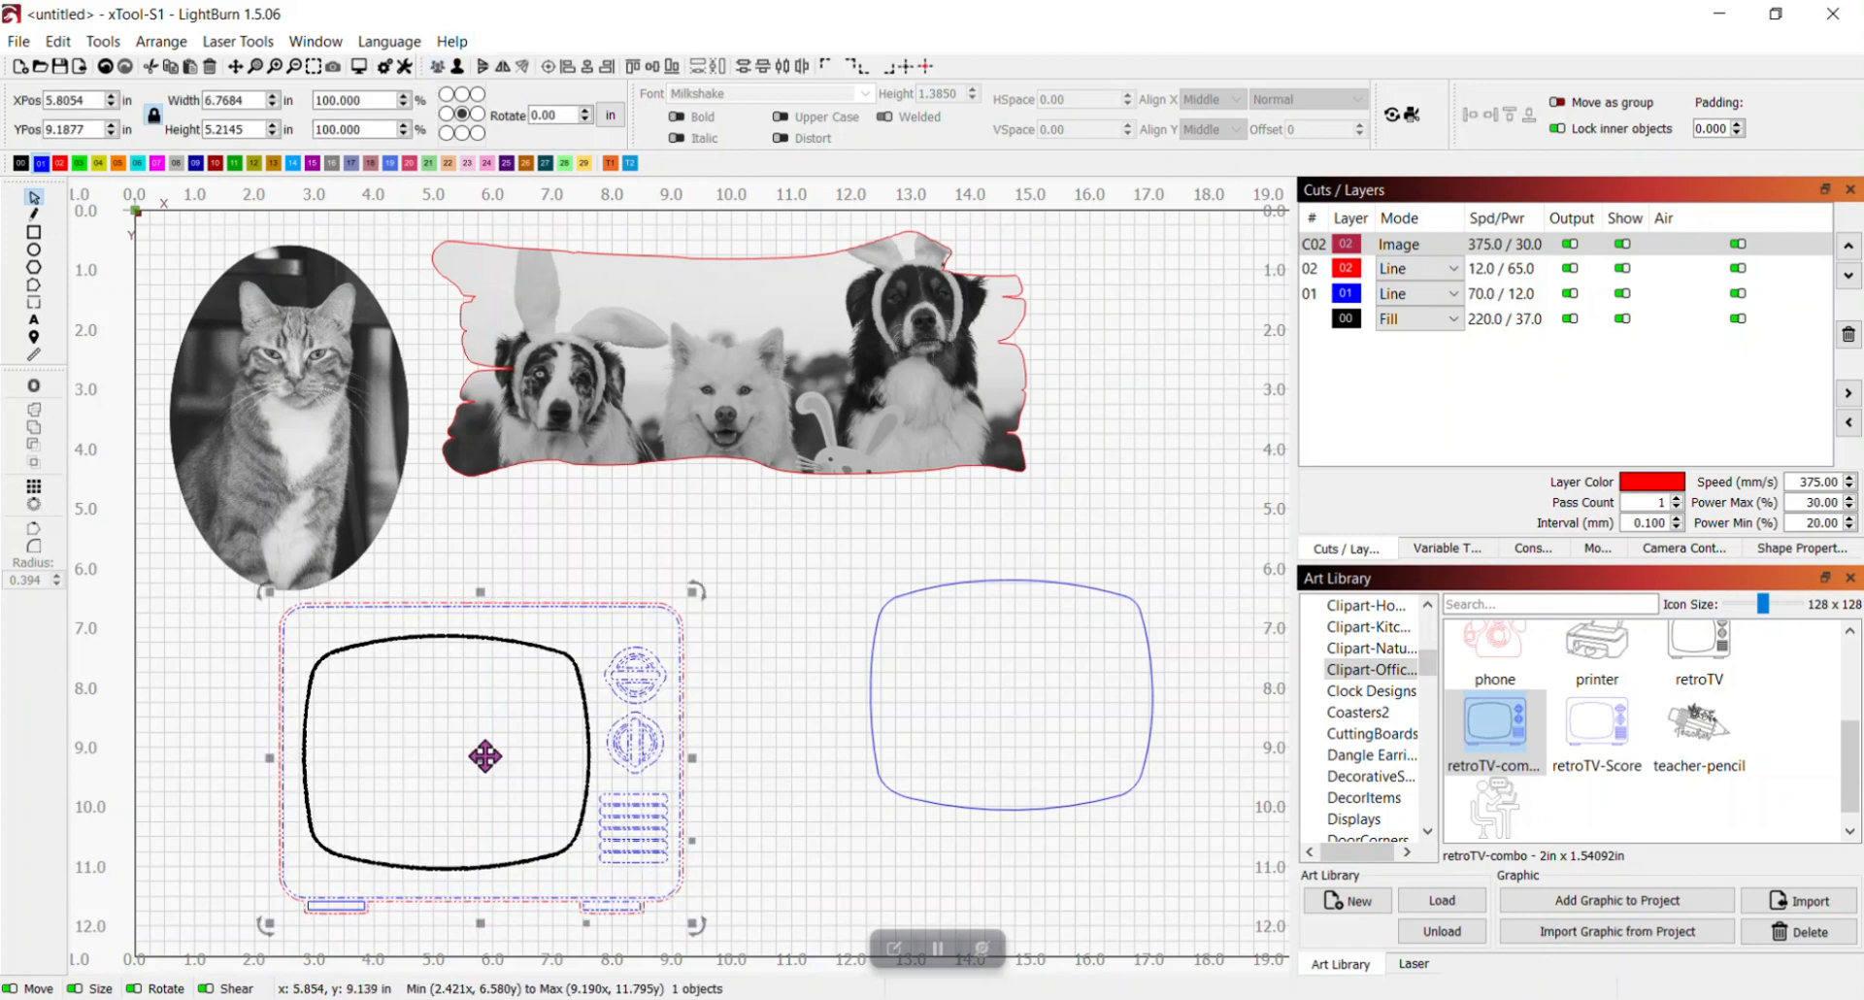
{"action": "left_click_drag", "start_coordinate": [478, 767], "coordinate": [386, 792]}
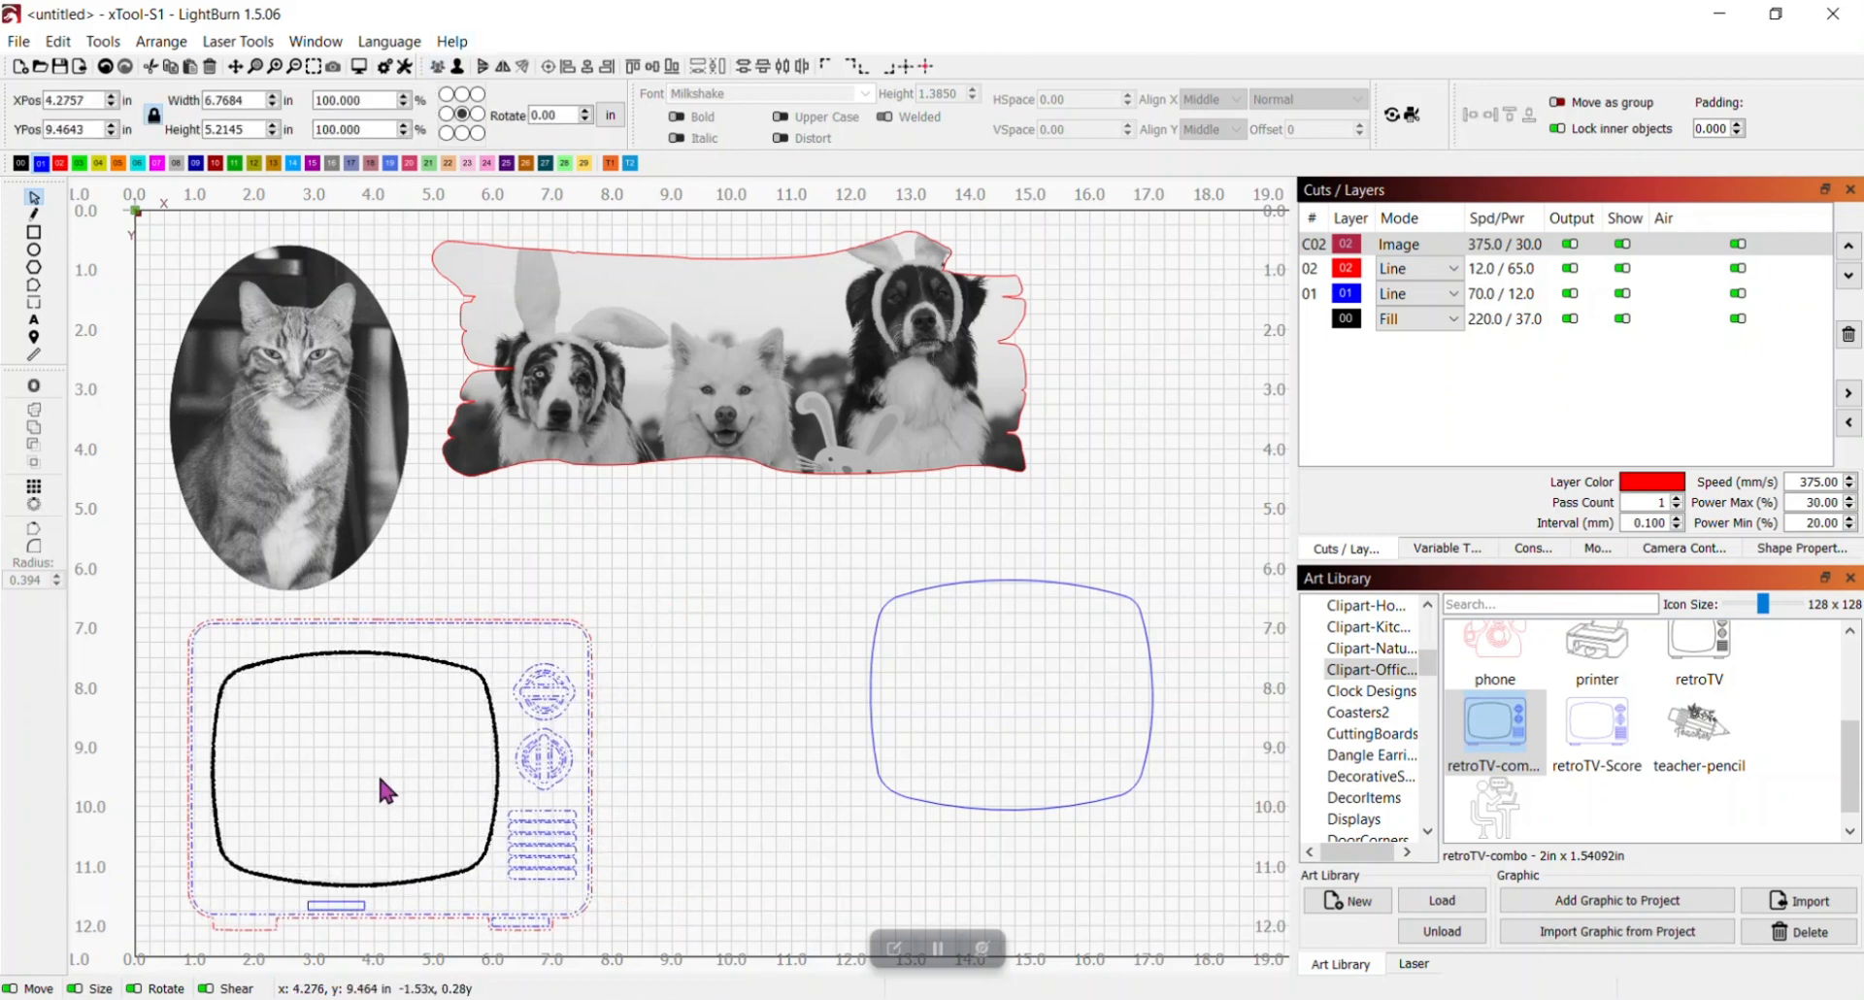
{"action": "left_click", "coordinate": [105, 68]}
Group all the TV parts, including both feet, and move the group to the workspace's left edge under the cat
{"action": "left_click_drag", "start_coordinate": [745, 783], "coordinate": [264, 909]}
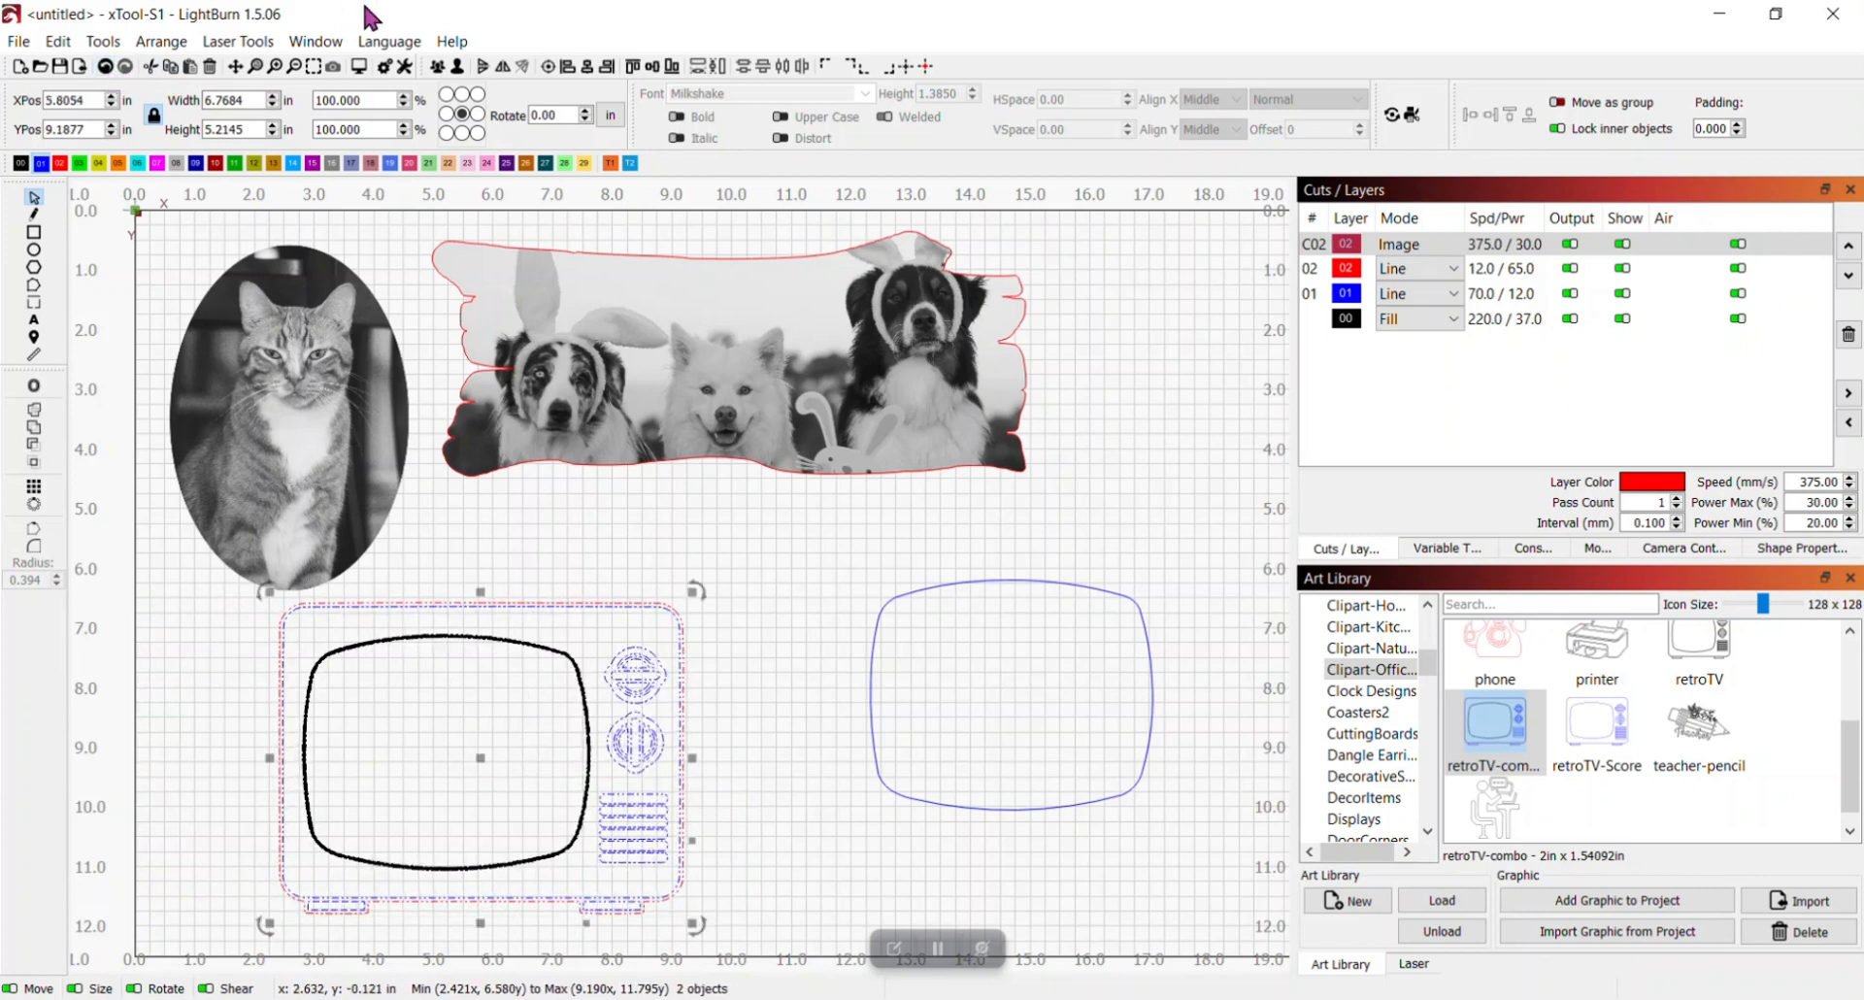
{"action": "left_click", "coordinate": [445, 68]}
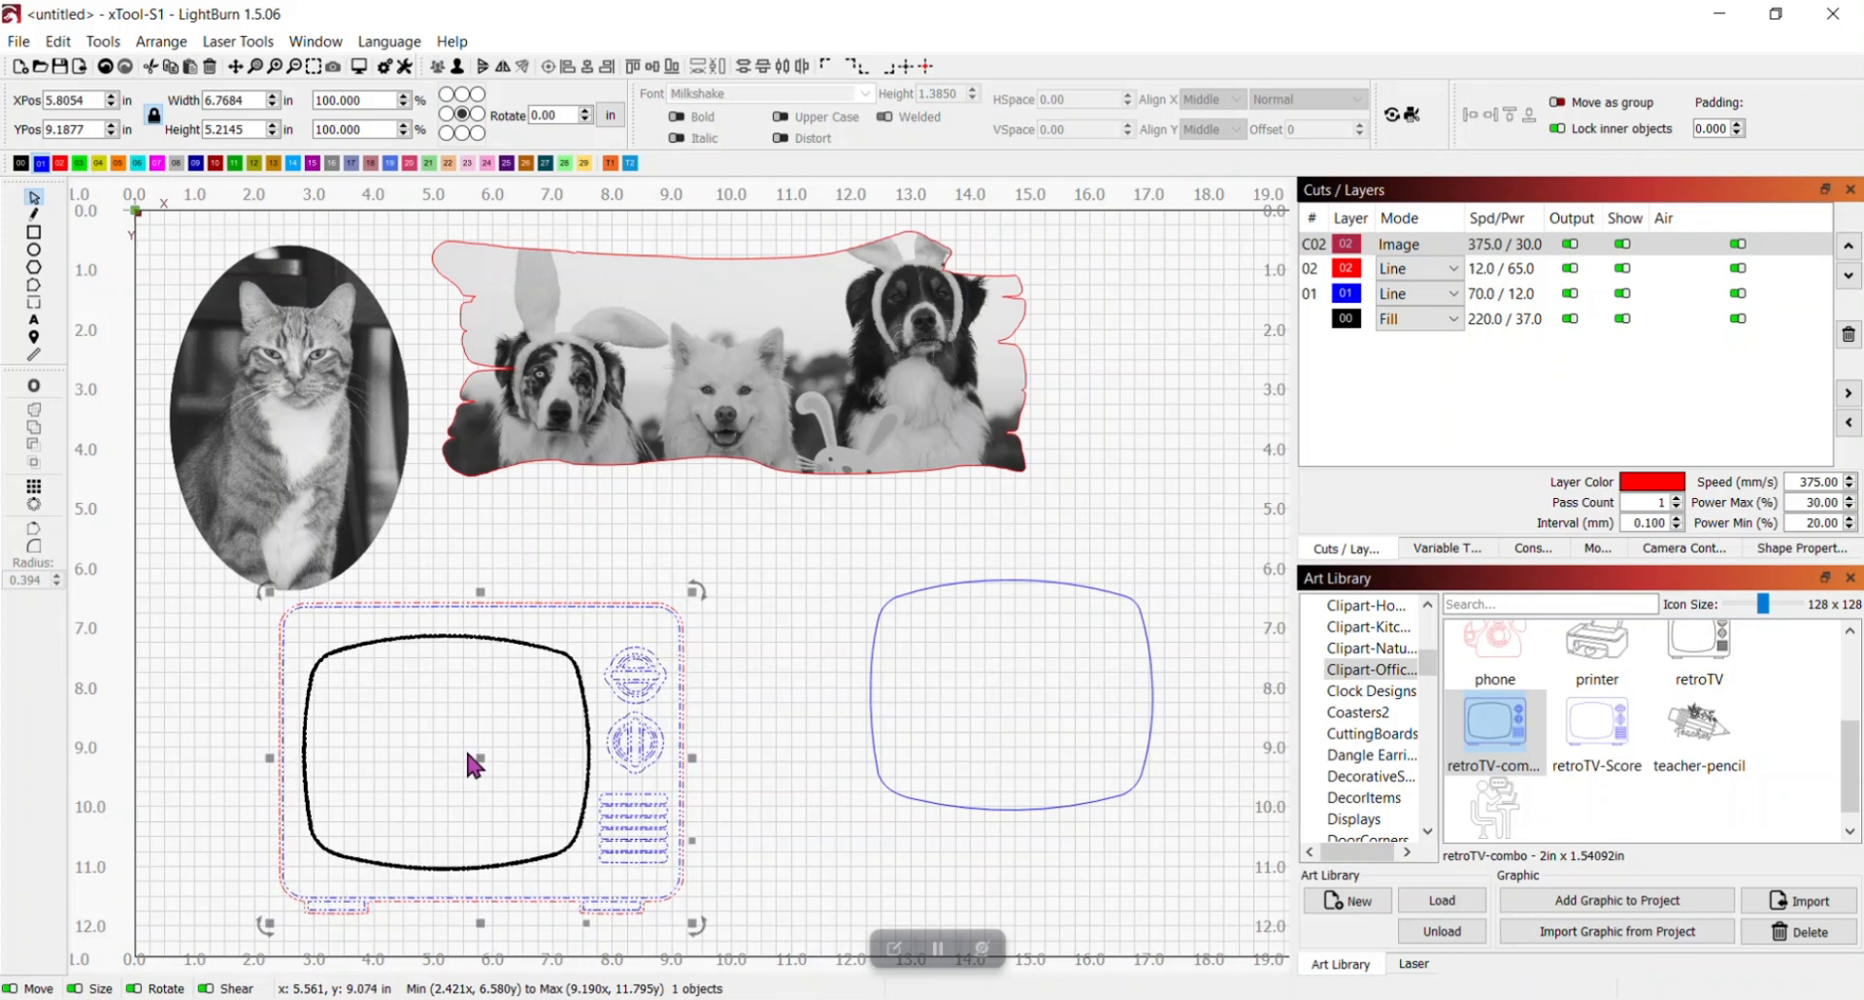
{"action": "left_click_drag", "start_coordinate": [483, 767], "coordinate": [350, 771]}
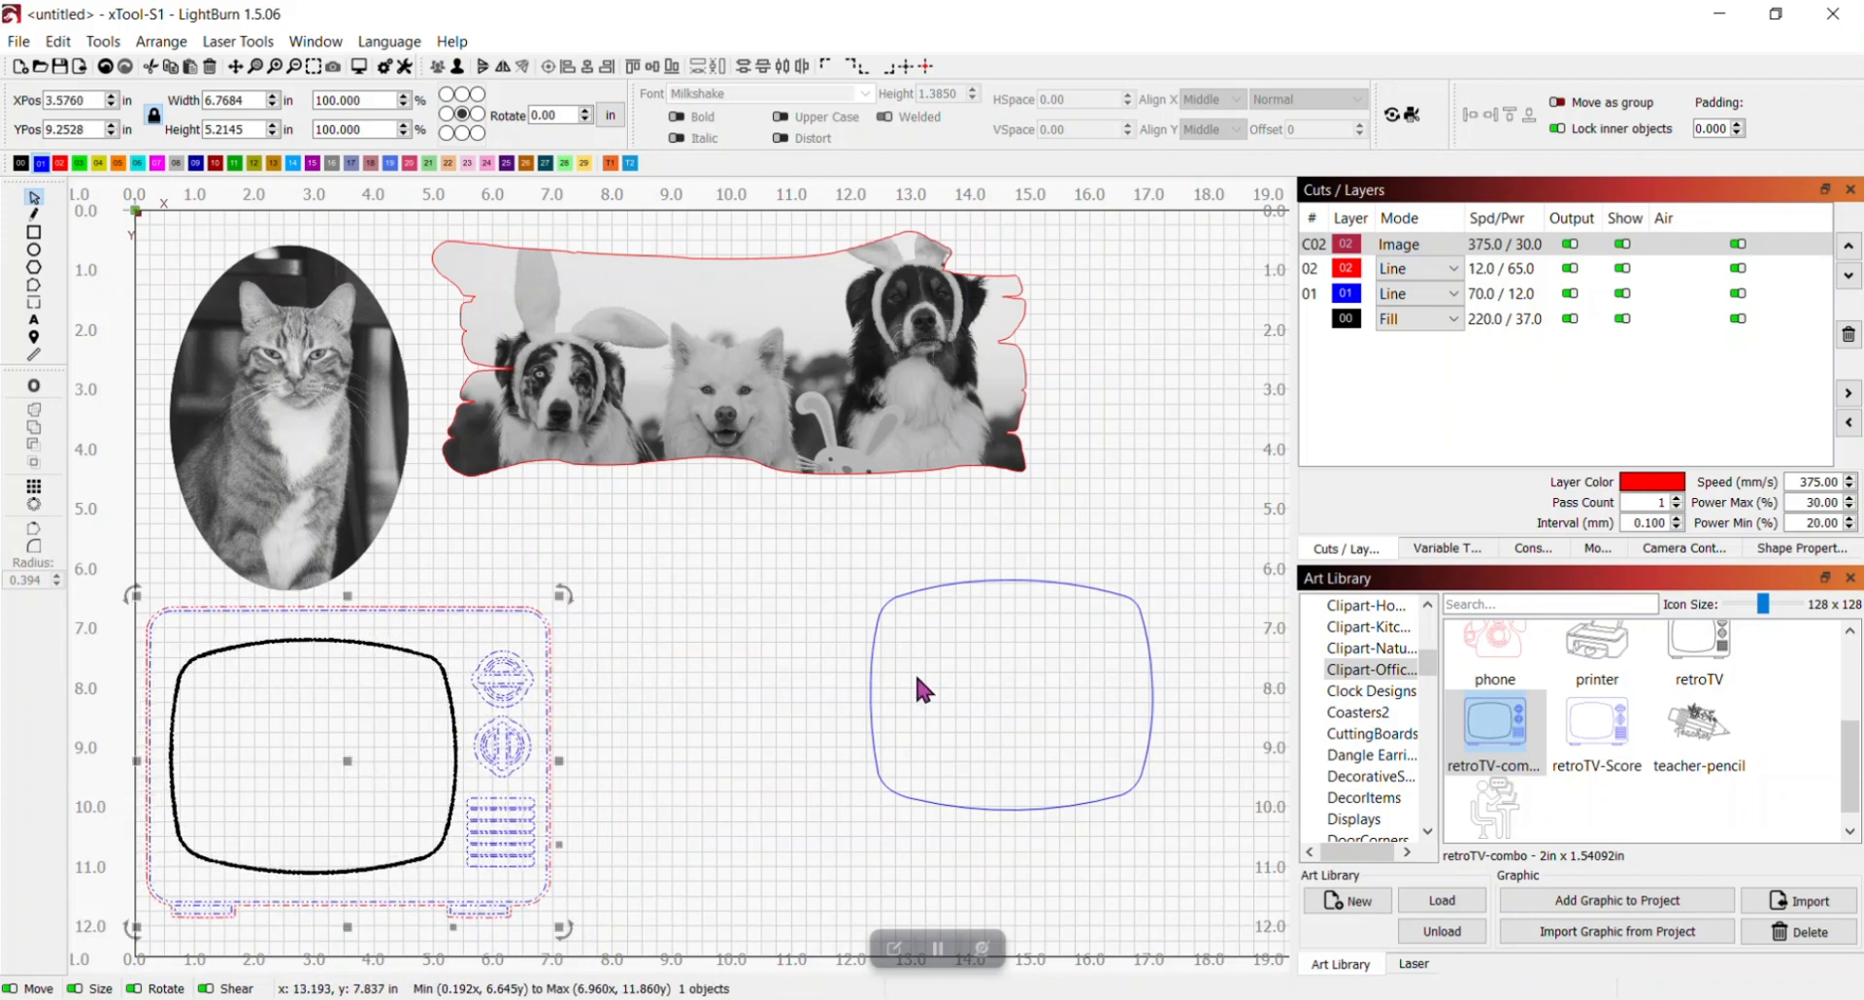
Shift the spare screen outline slightly upward and import the photo brothers-7747561_1920
{"action": "left_click_drag", "start_coordinate": [872, 665], "coordinate": [894, 629]}
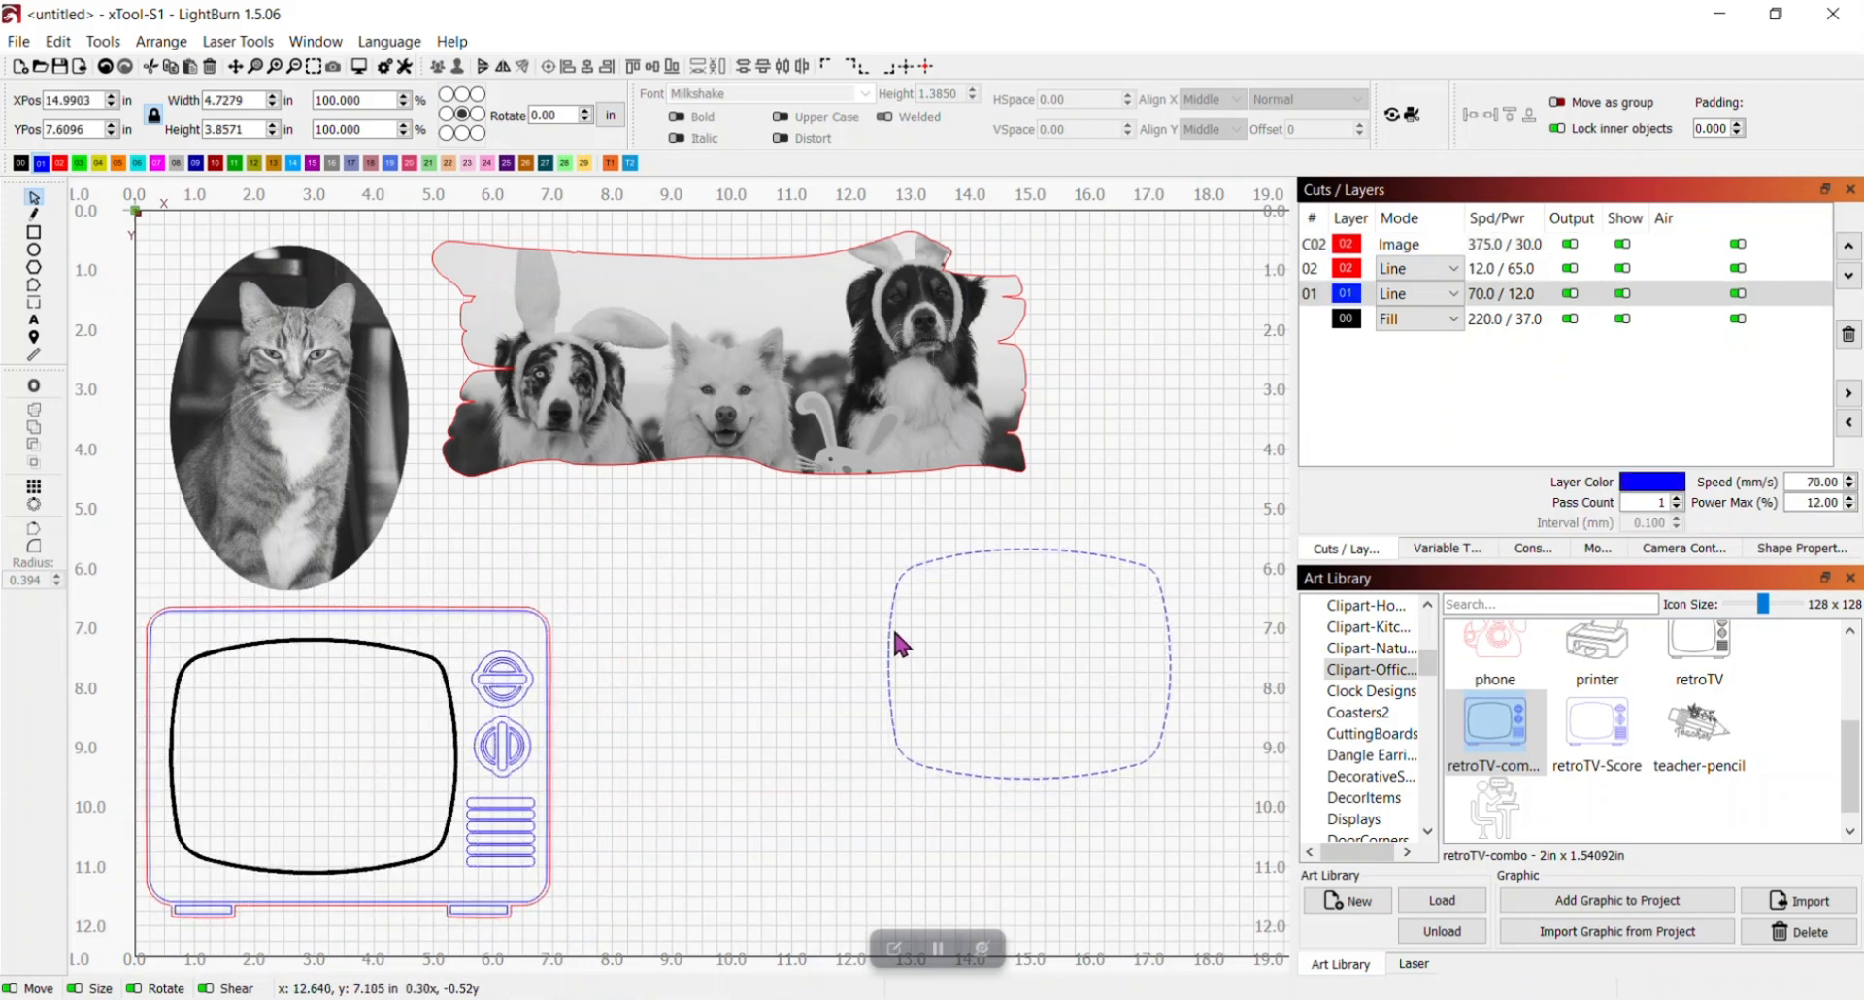
{"action": "left_click", "coordinate": [20, 44]}
{"action": "left_click", "coordinate": [70, 194]}
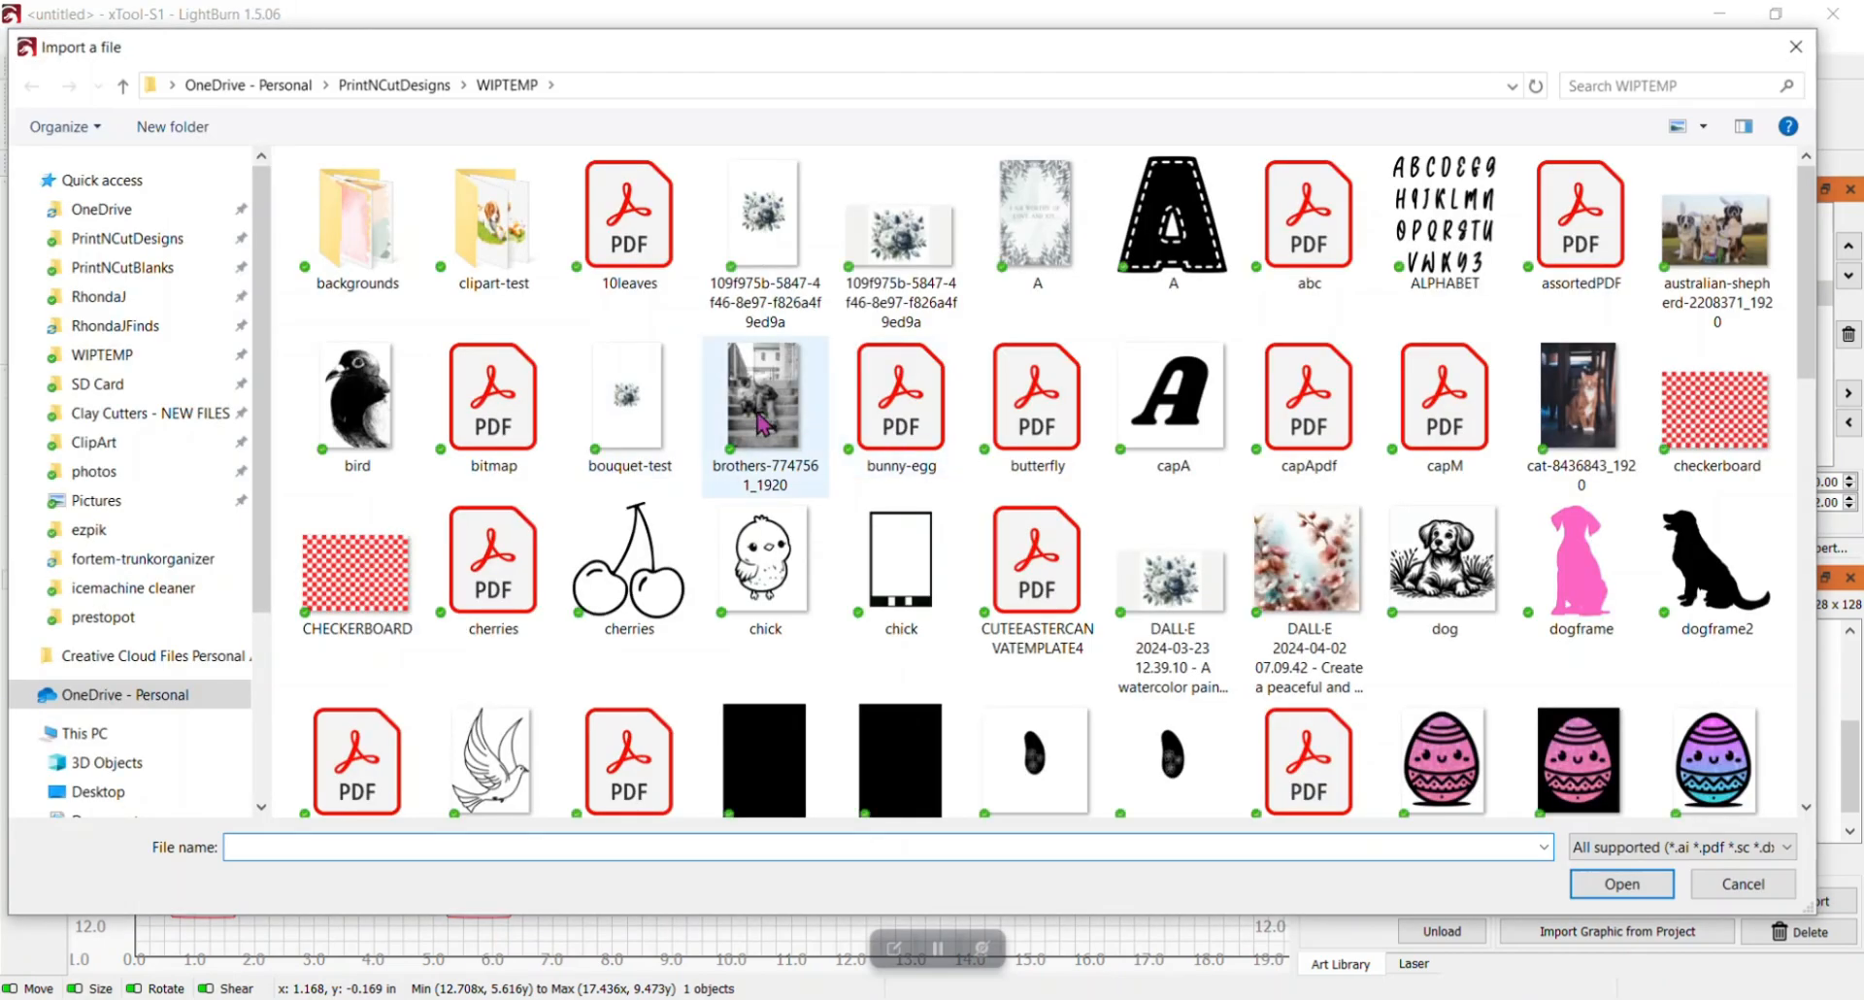
{"action": "double_click", "coordinate": [766, 408]}
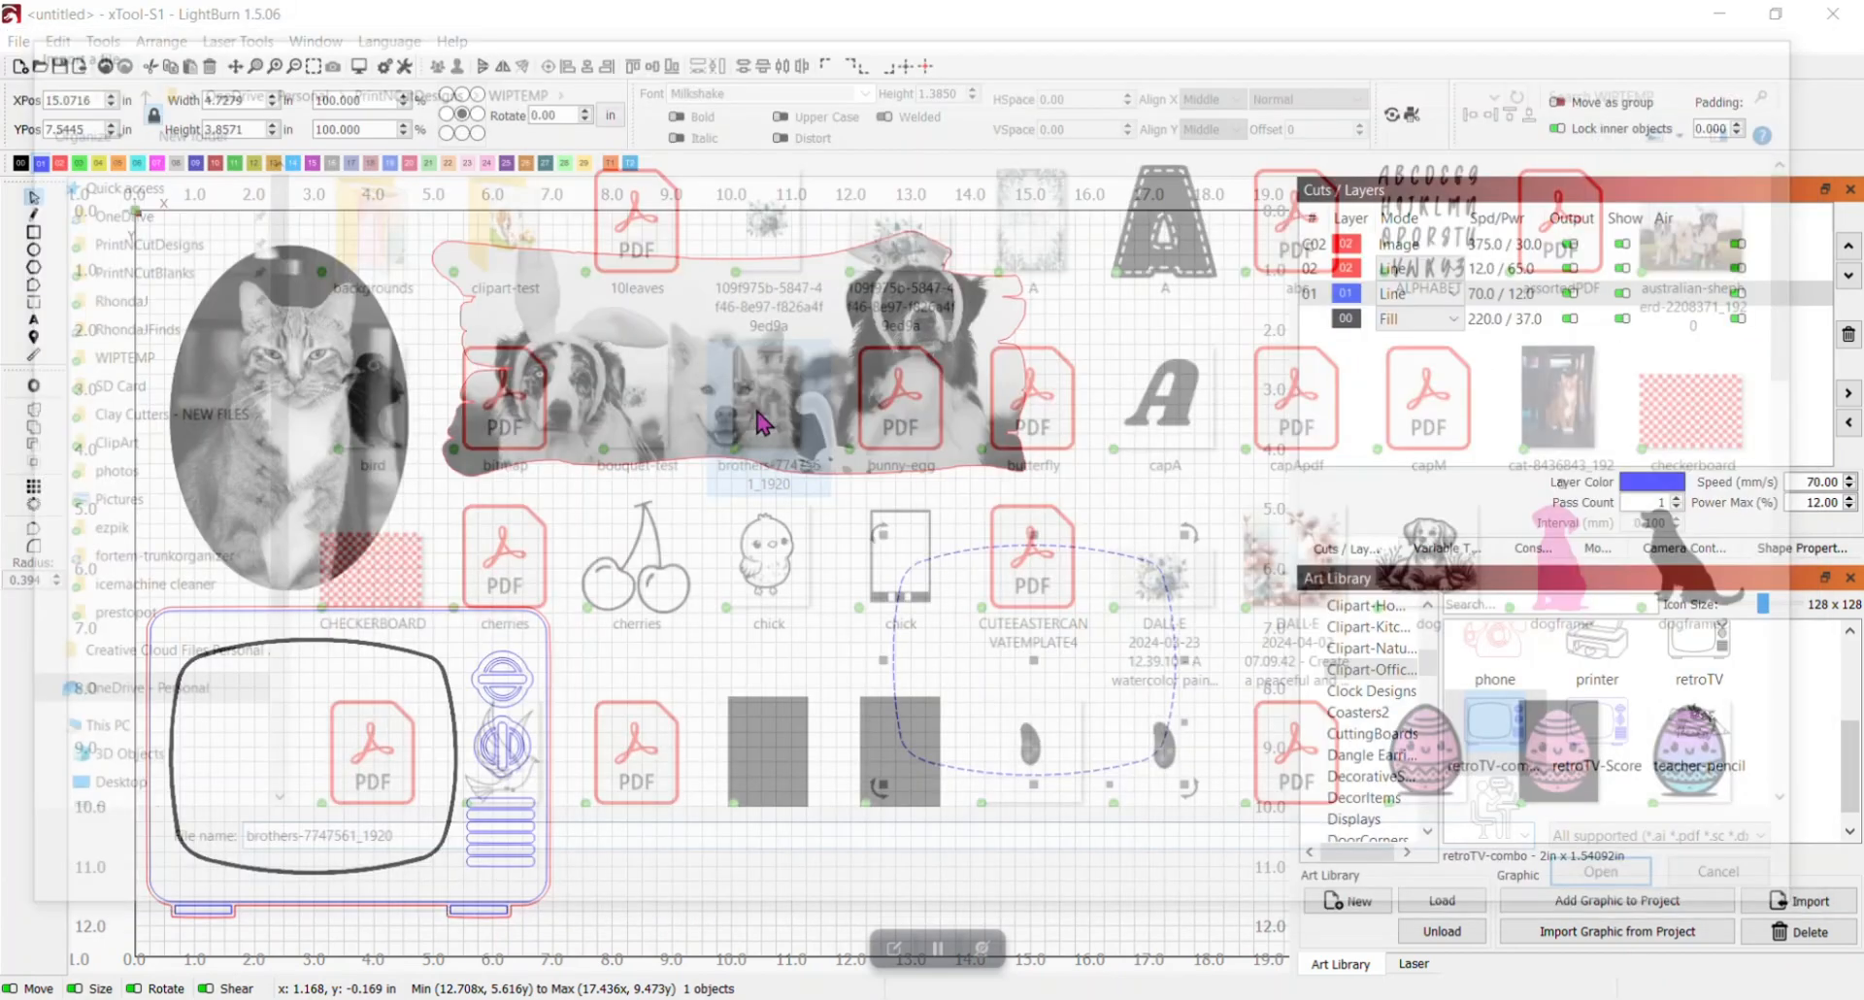
Shrink the imported photo to about 6.65 by 9.98 in and move it over the spare screen outline
{"action": "left_click_drag", "start_coordinate": [739, 532], "coordinate": [946, 631]}
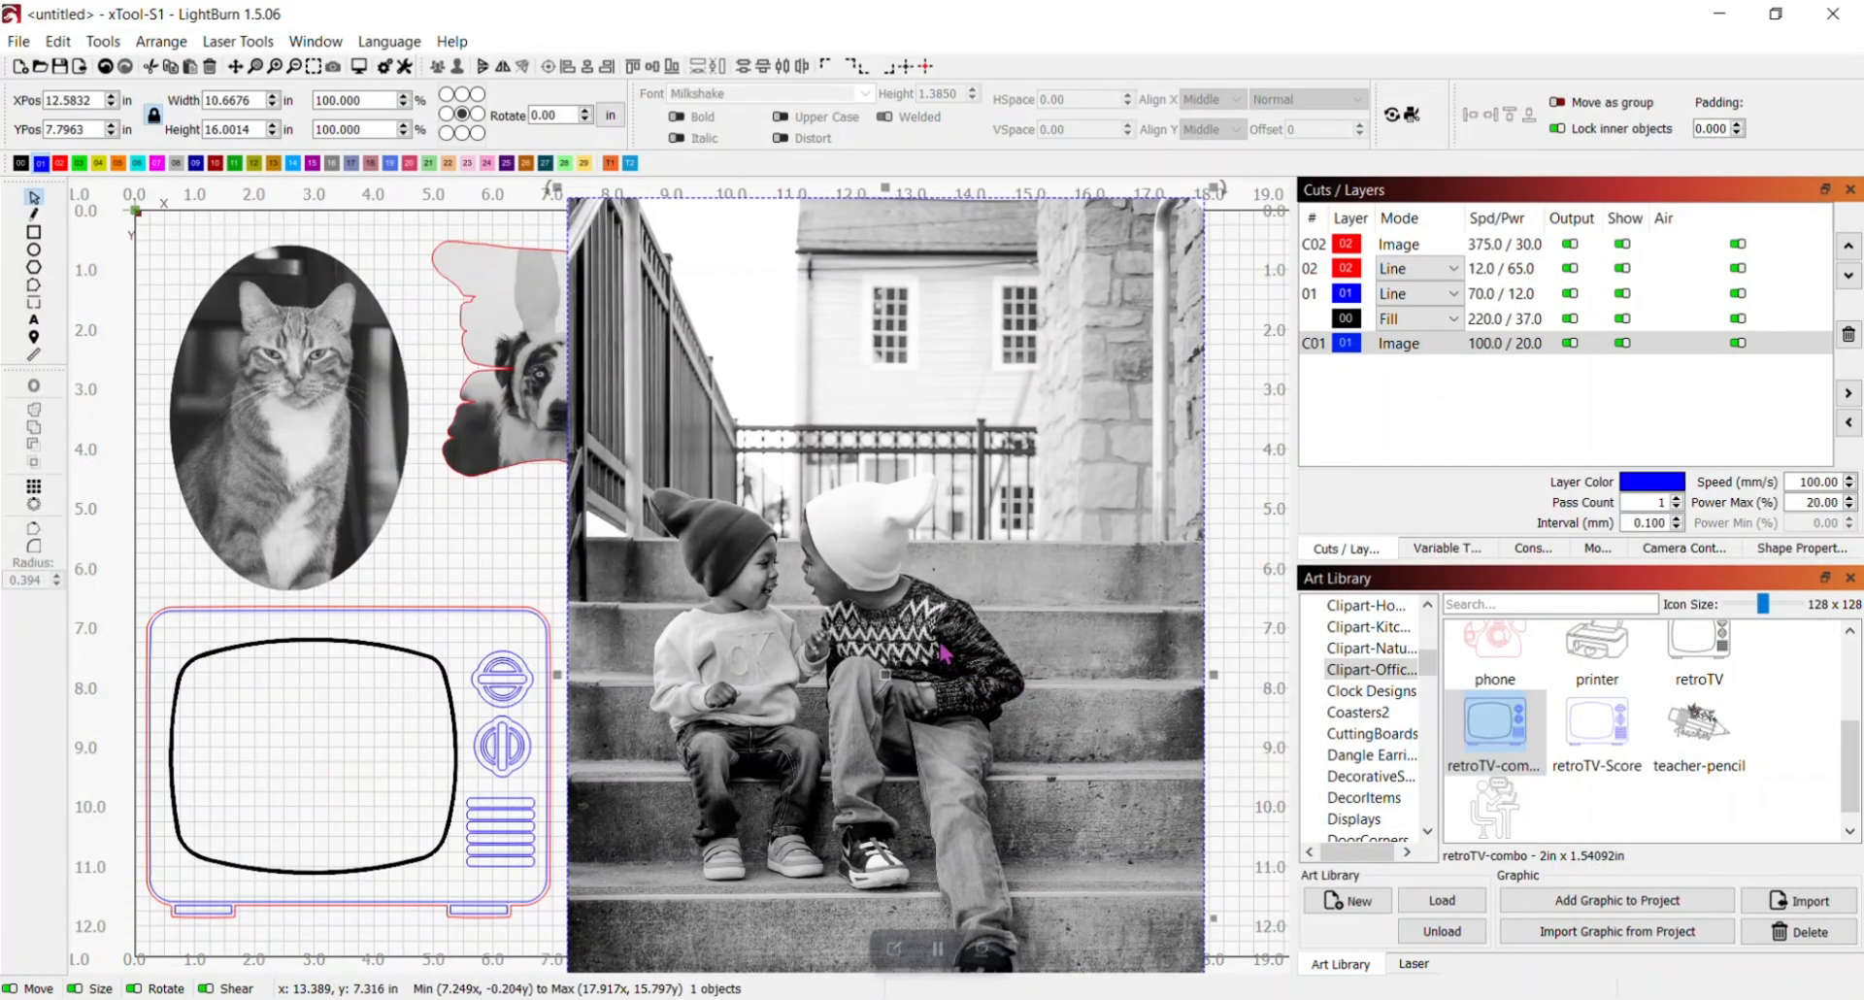
{"action": "left_click_drag", "start_coordinate": [1207, 185], "coordinate": [966, 556]}
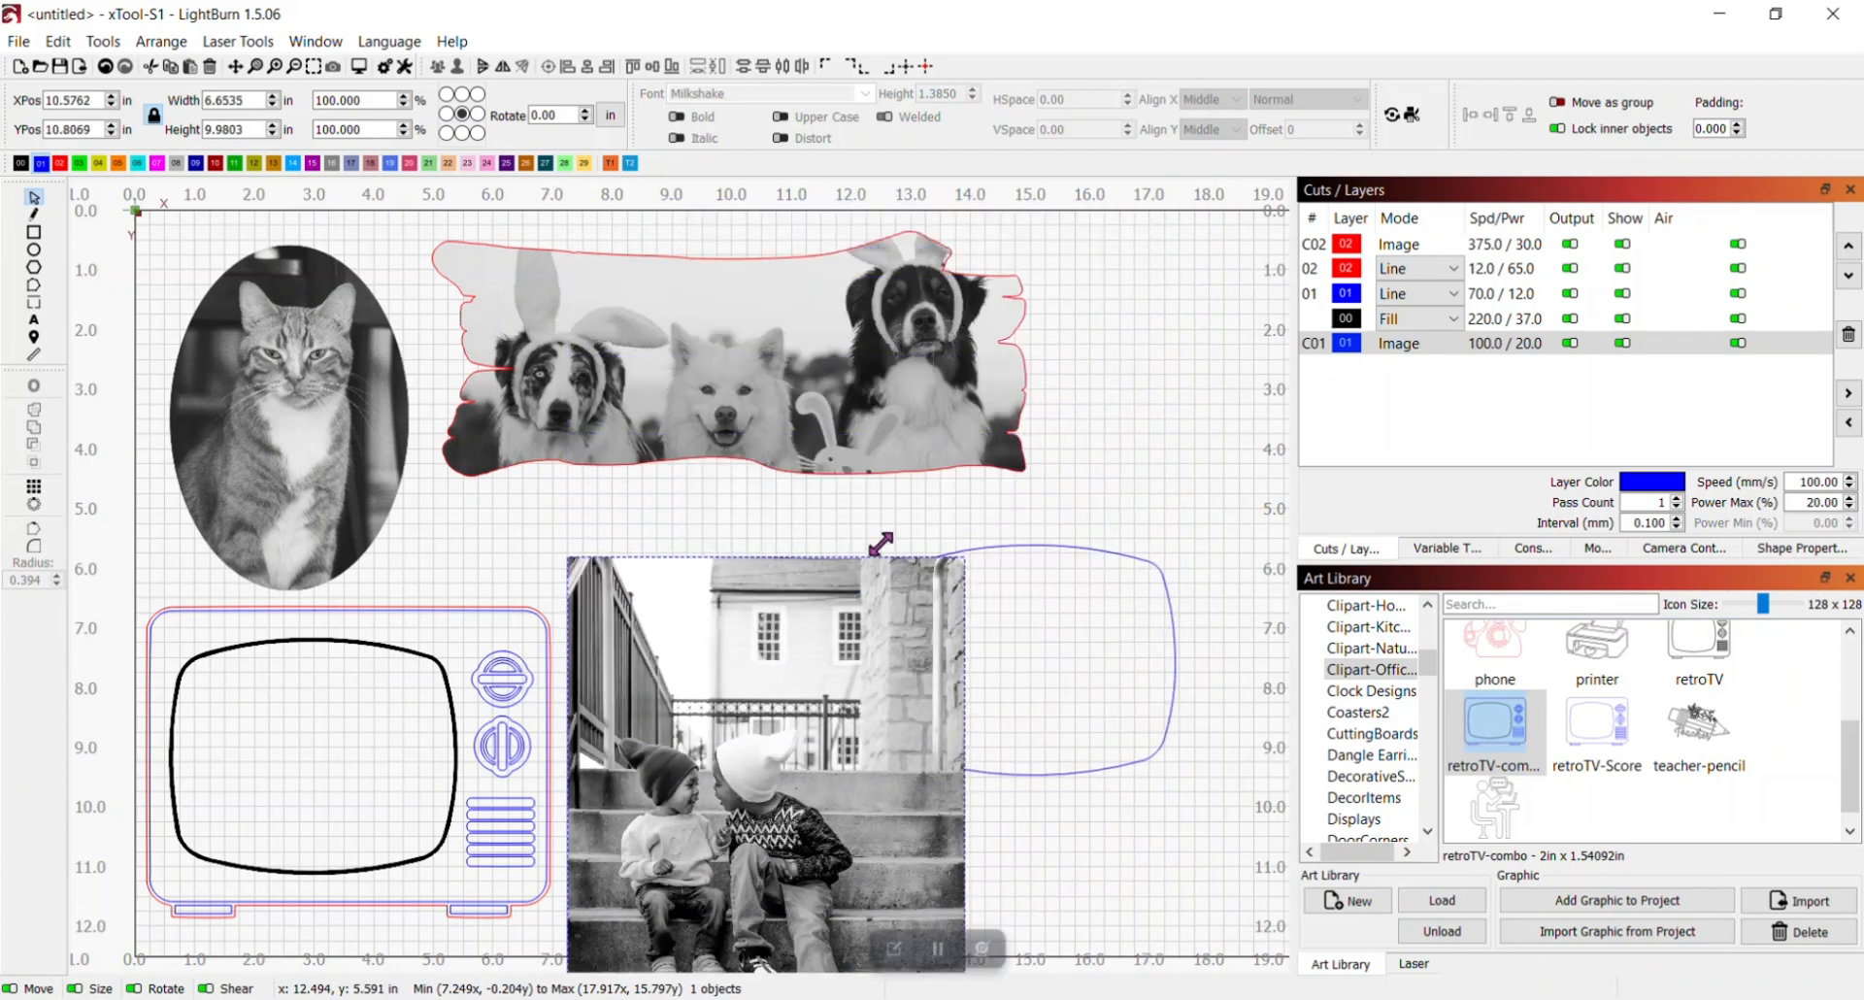
{"action": "left_click_drag", "start_coordinate": [755, 814], "coordinate": [1062, 705]}
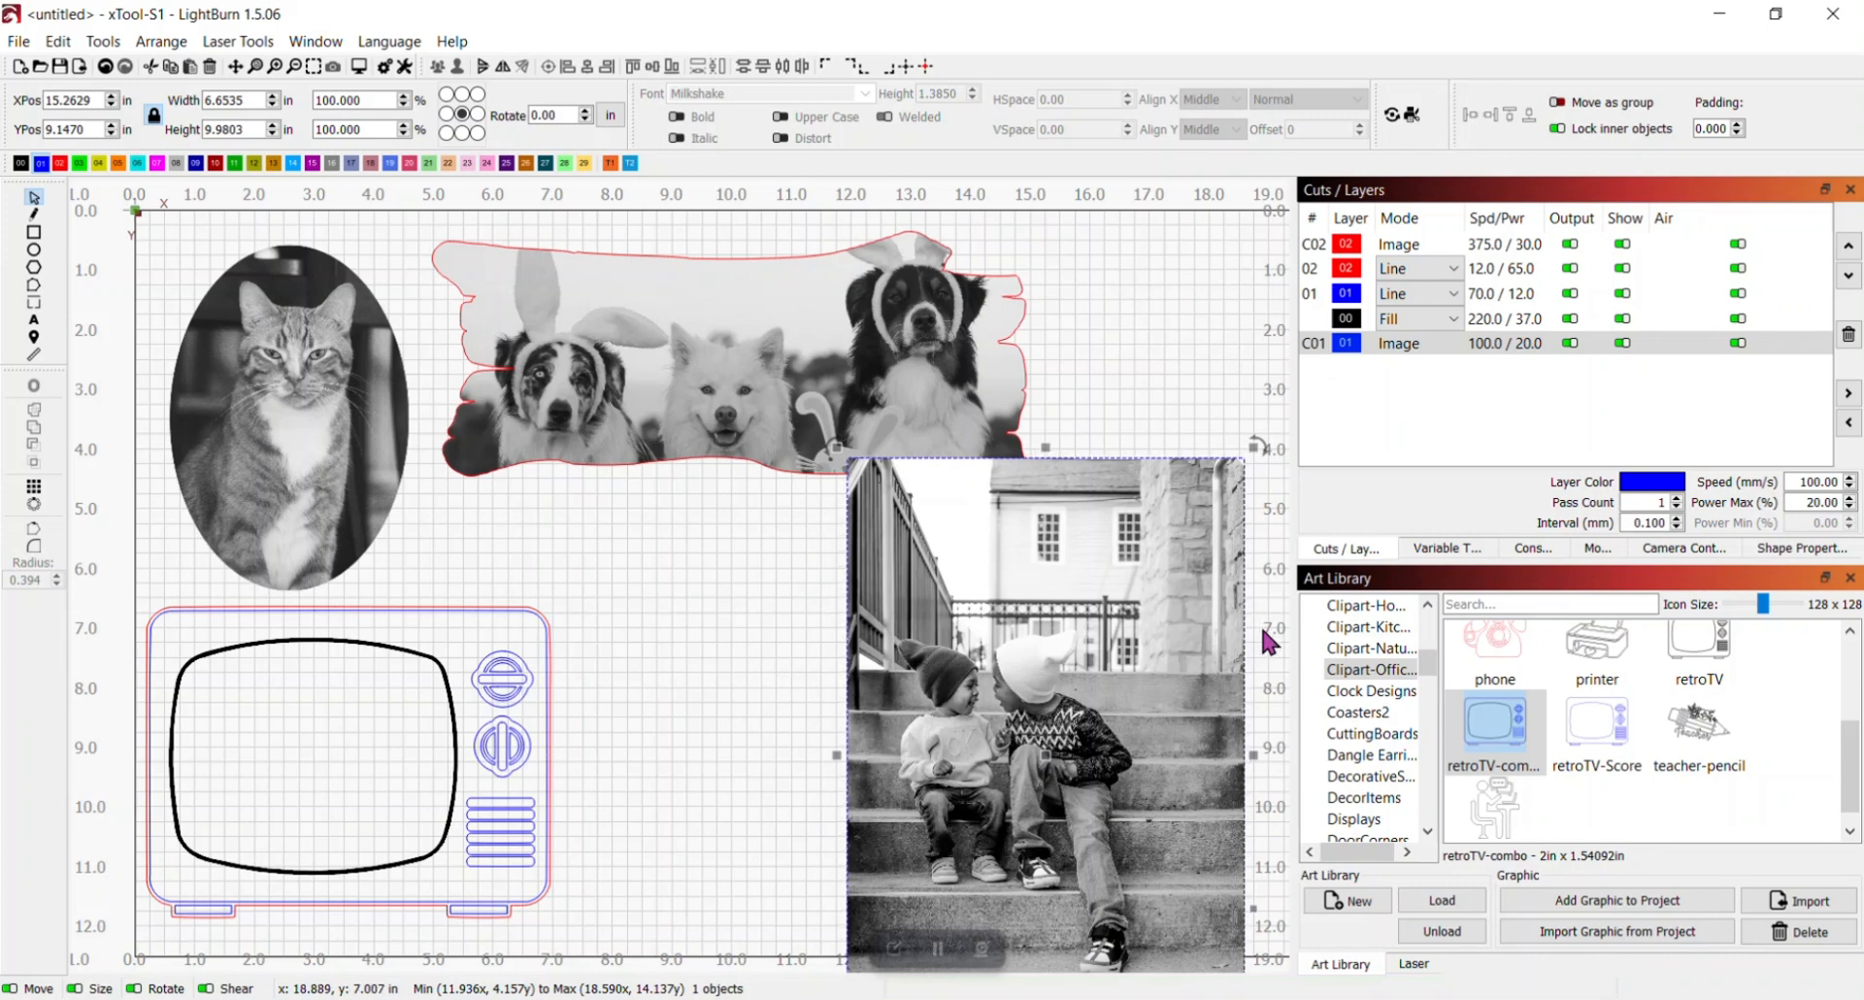
Apply the spare screen outline as a mask to the photo and move the masked photo closer to the TV
{"action": "left_click_drag", "start_coordinate": [1001, 639], "coordinate": [732, 717]}
{"action": "right_click", "coordinate": [1033, 684]}
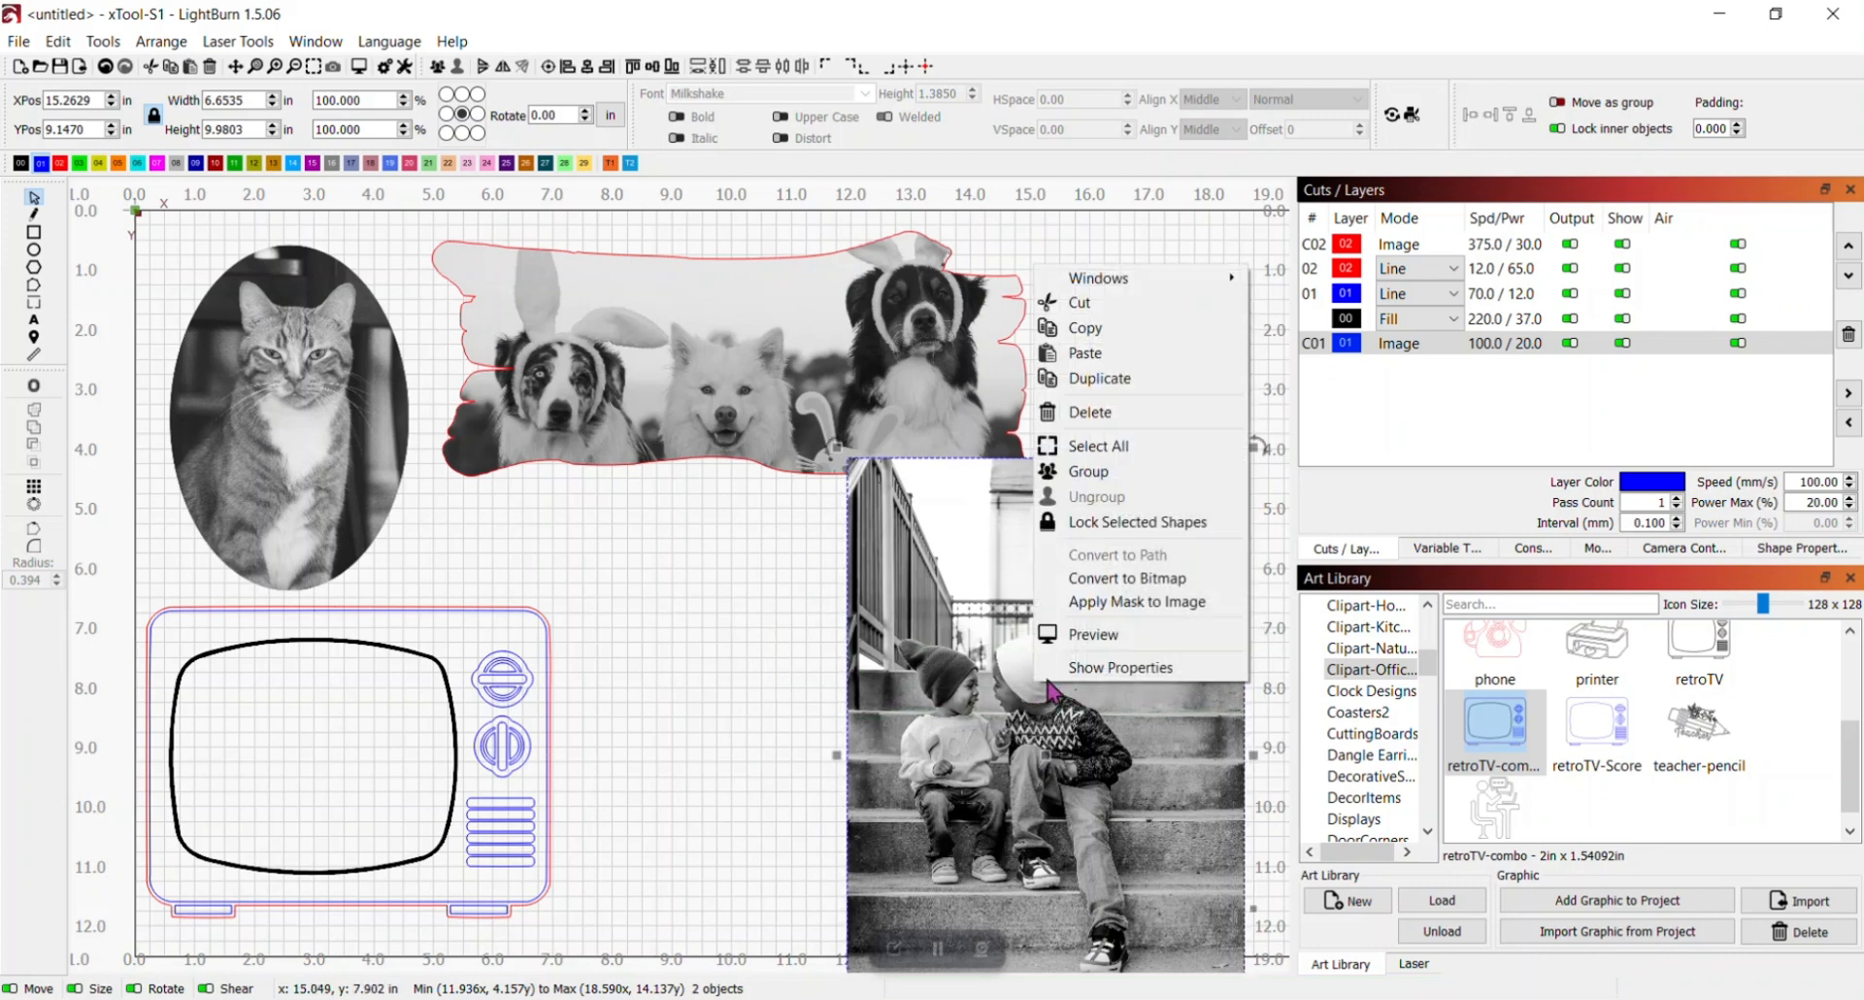
{"action": "left_click", "coordinate": [1110, 611]}
{"action": "left_click_drag", "start_coordinate": [1023, 705], "coordinate": [913, 728]}
{"action": "left_click", "coordinate": [1089, 742]}
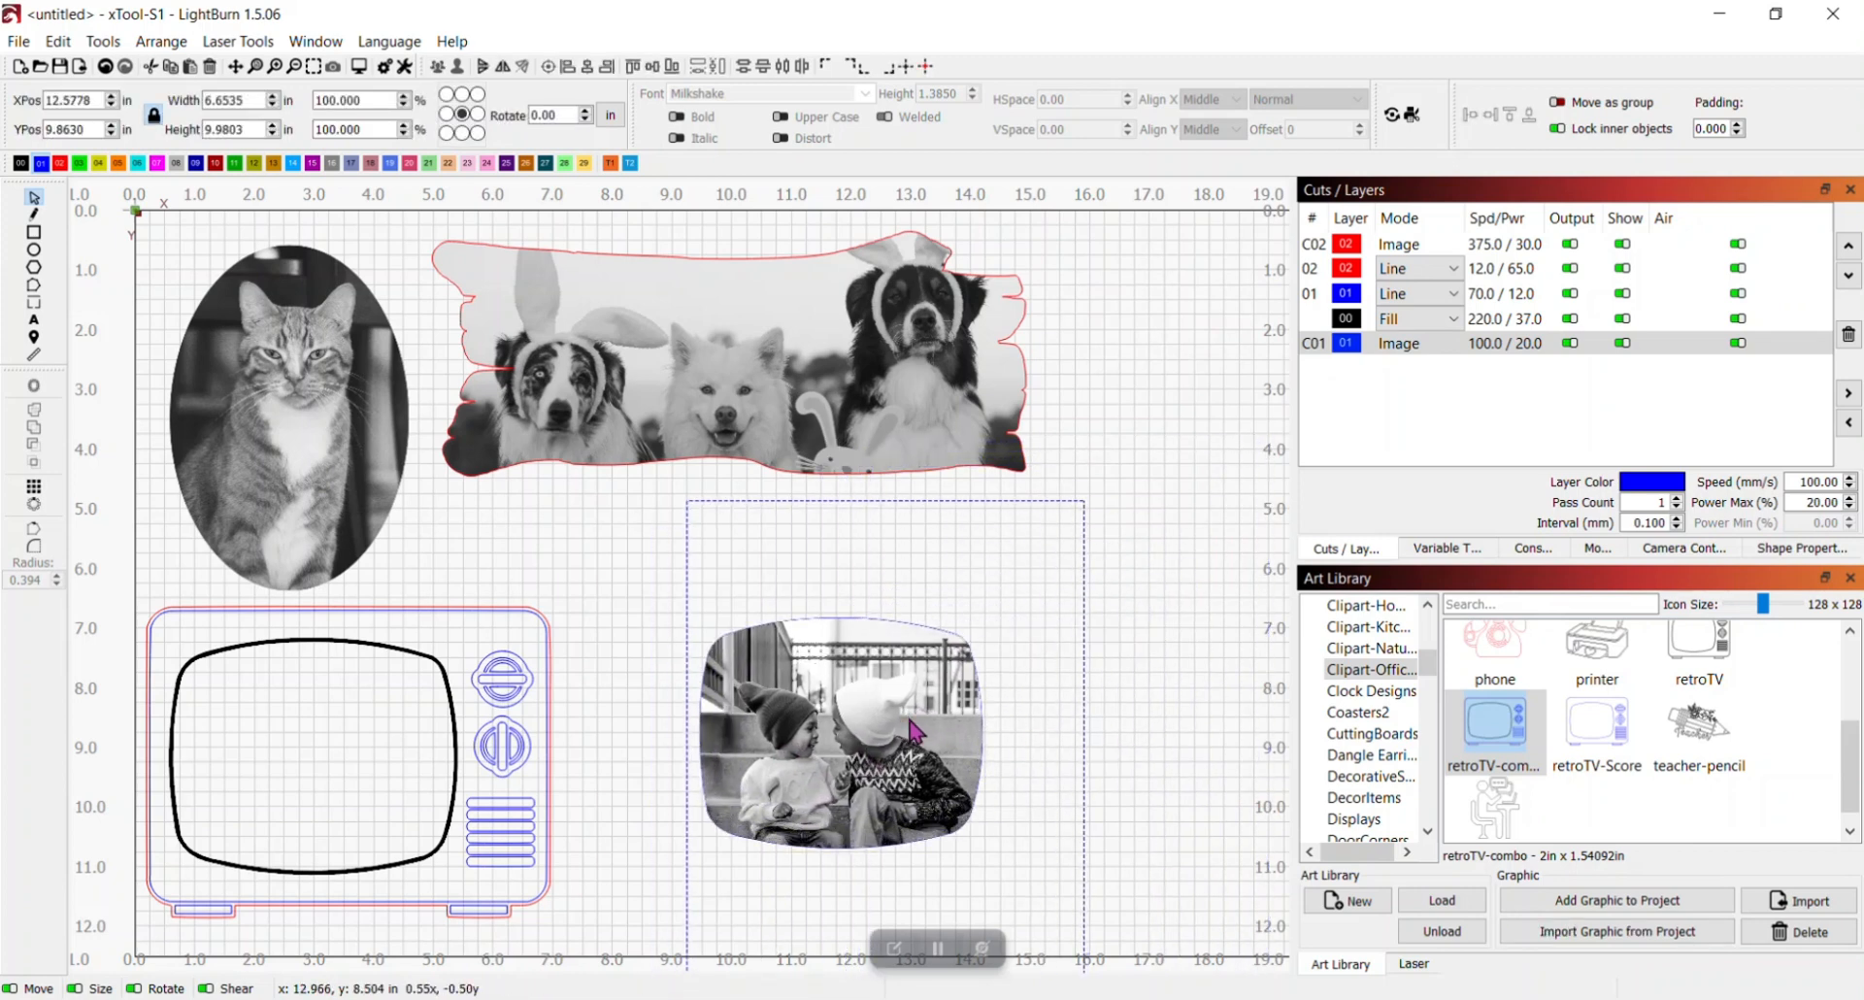
Refit the photo inside its mask at about 7.65 by 11.47 in and flatten the image mask
{"action": "left_click_drag", "start_coordinate": [686, 499], "coordinate": [620, 479]}
{"action": "left_click_drag", "start_coordinate": [796, 710], "coordinate": [850, 760]}
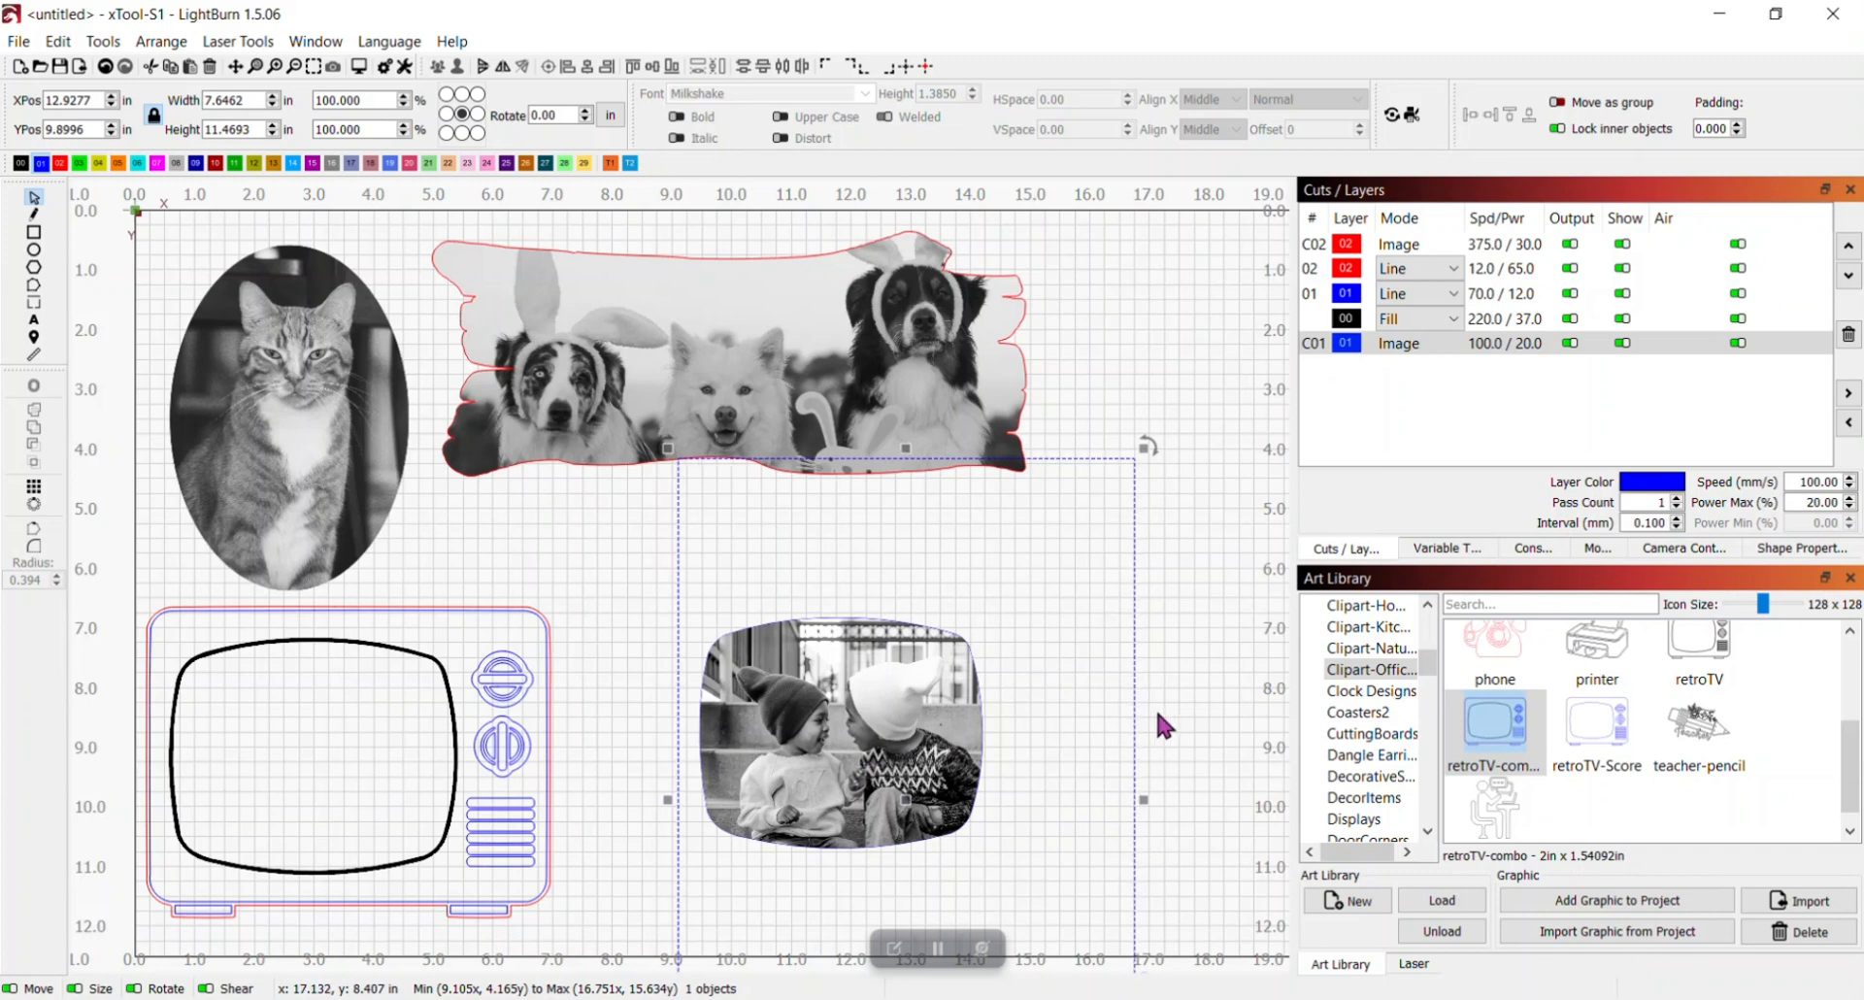
{"action": "left_click", "coordinate": [981, 718], "text": "shift"}
{"action": "right_click", "coordinate": [847, 711]}
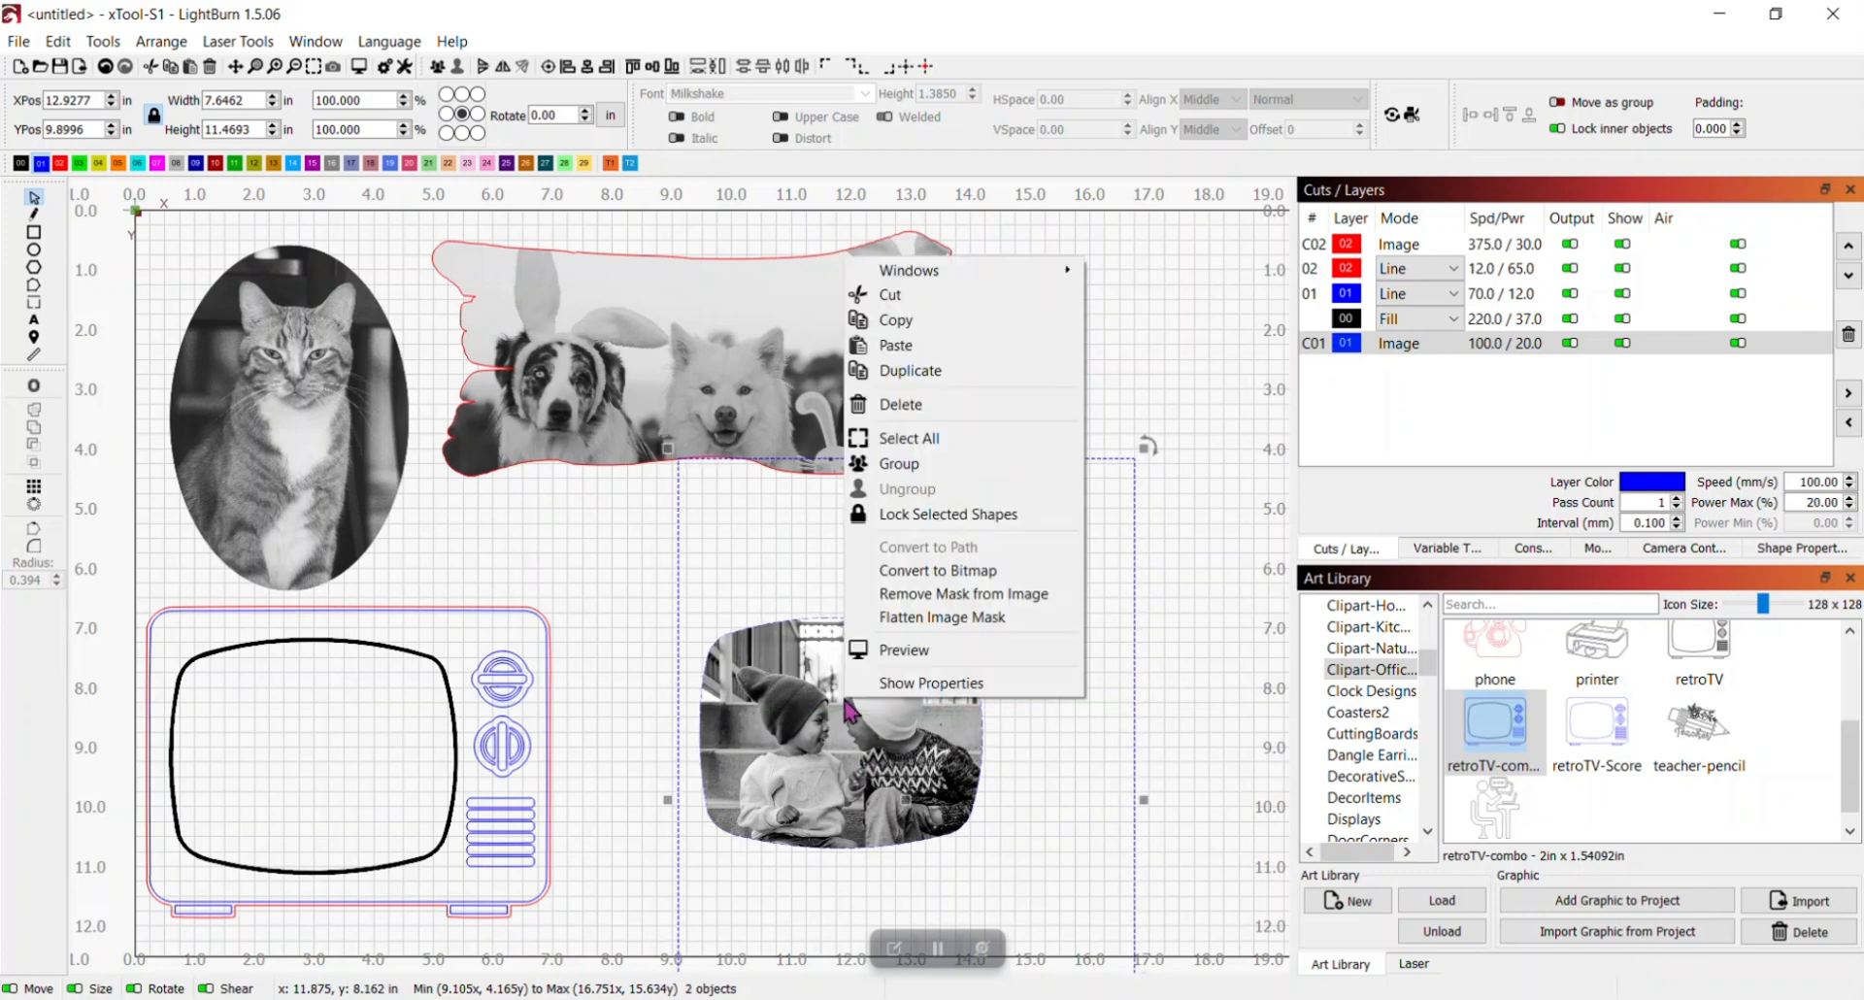
{"action": "left_click", "coordinate": [941, 617]}
Fit the flattened photo into the TV screen and group it with the TV
{"action": "left_click_drag", "start_coordinate": [888, 774], "coordinate": [707, 701]}
{"action": "left_click", "coordinate": [677, 719]}
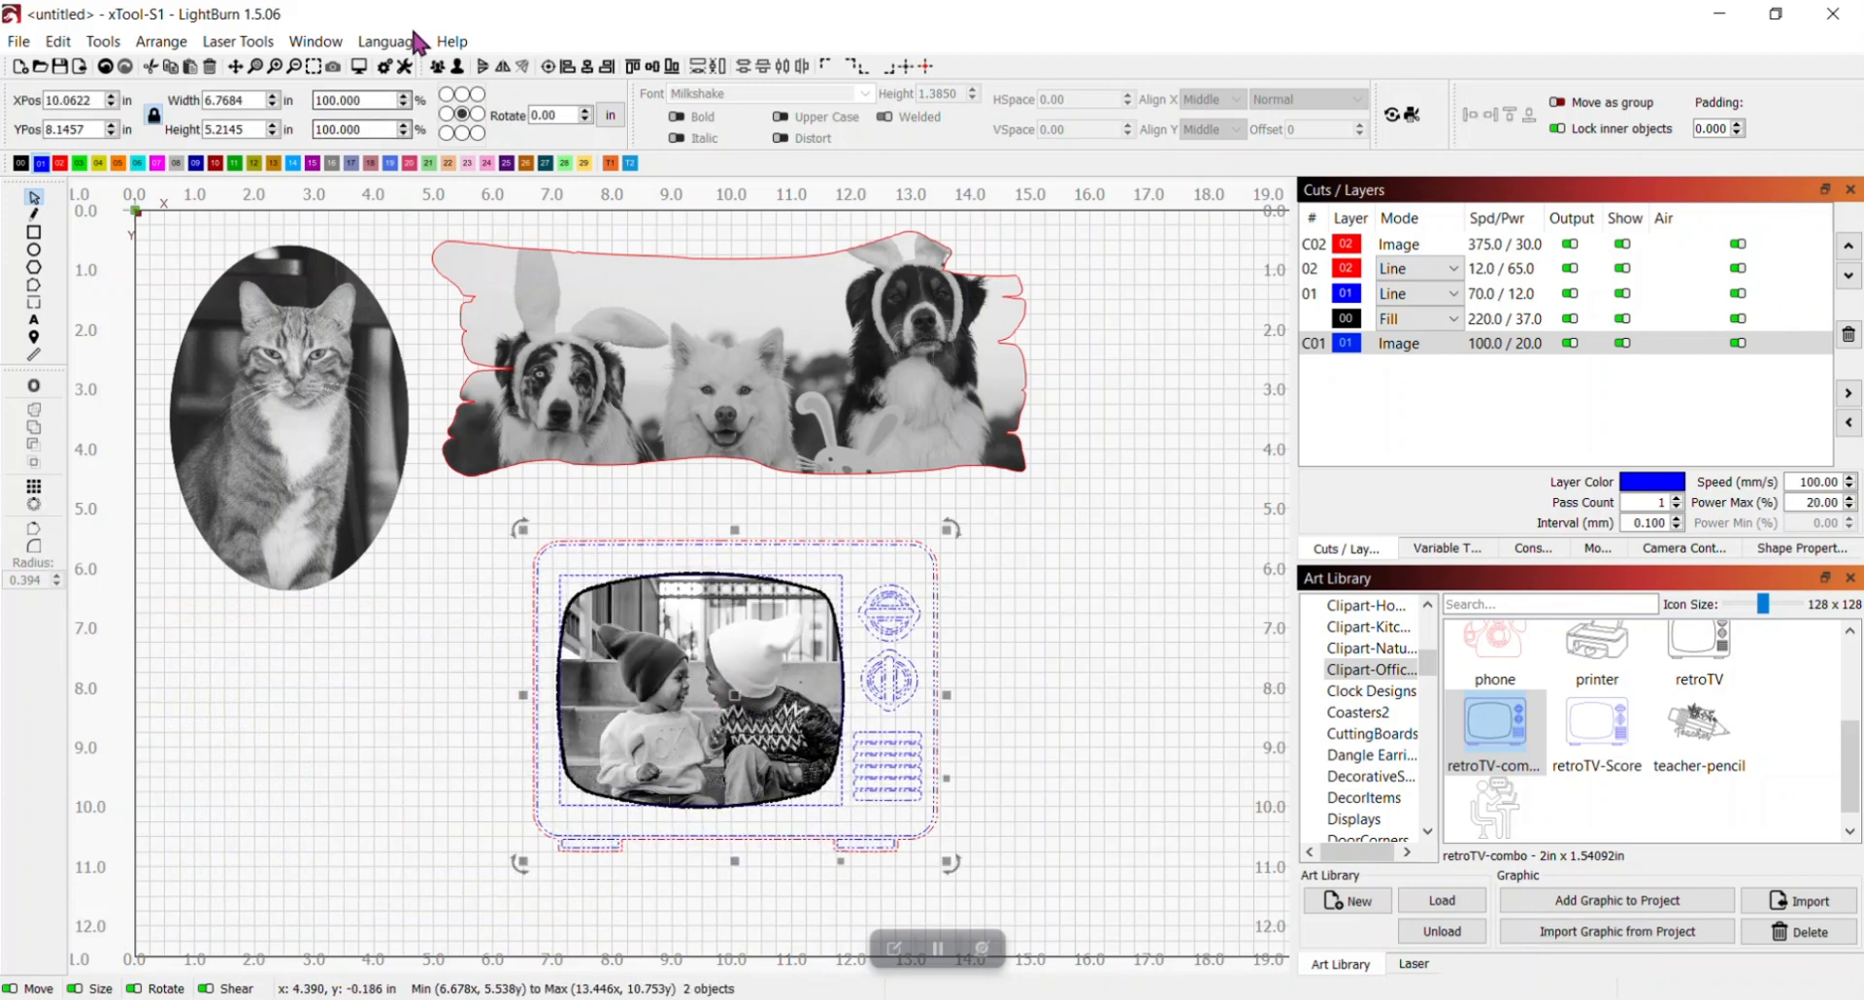
{"action": "left_click", "coordinate": [443, 682]}
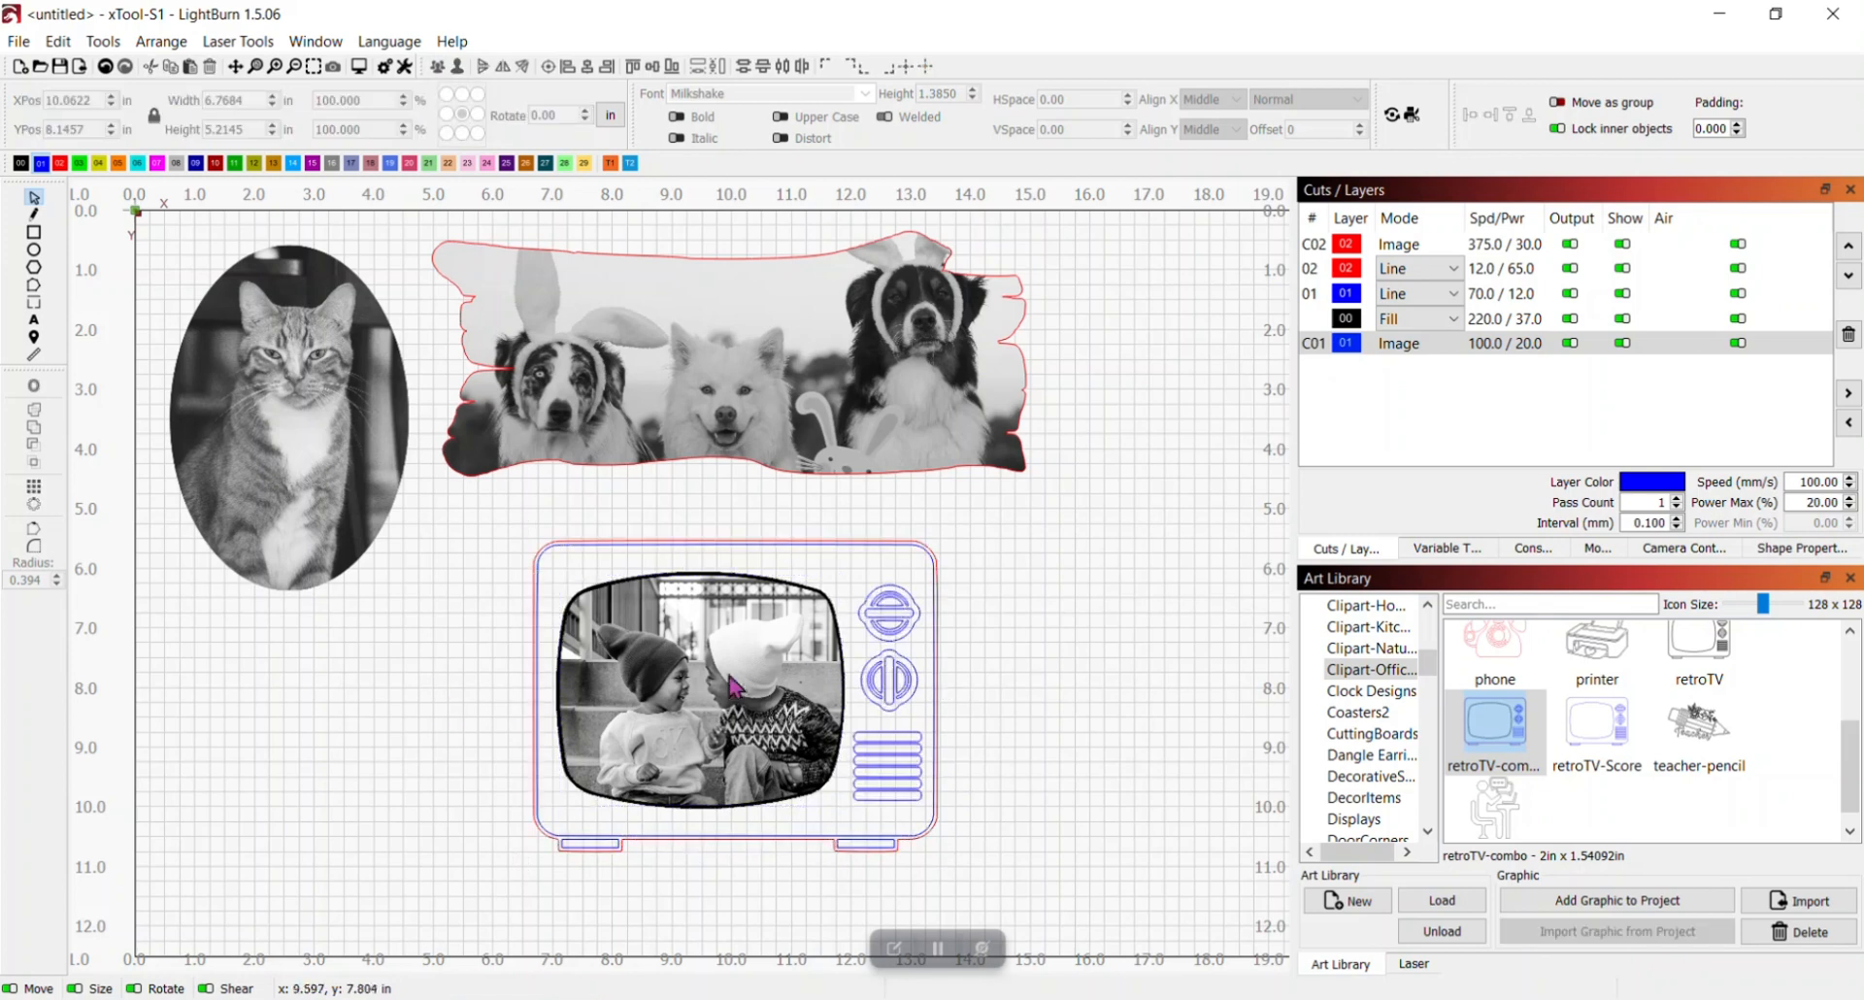
Move the grouped TV and photo slightly upward, closer to the dog plank
{"action": "left_click", "coordinate": [843, 592]}
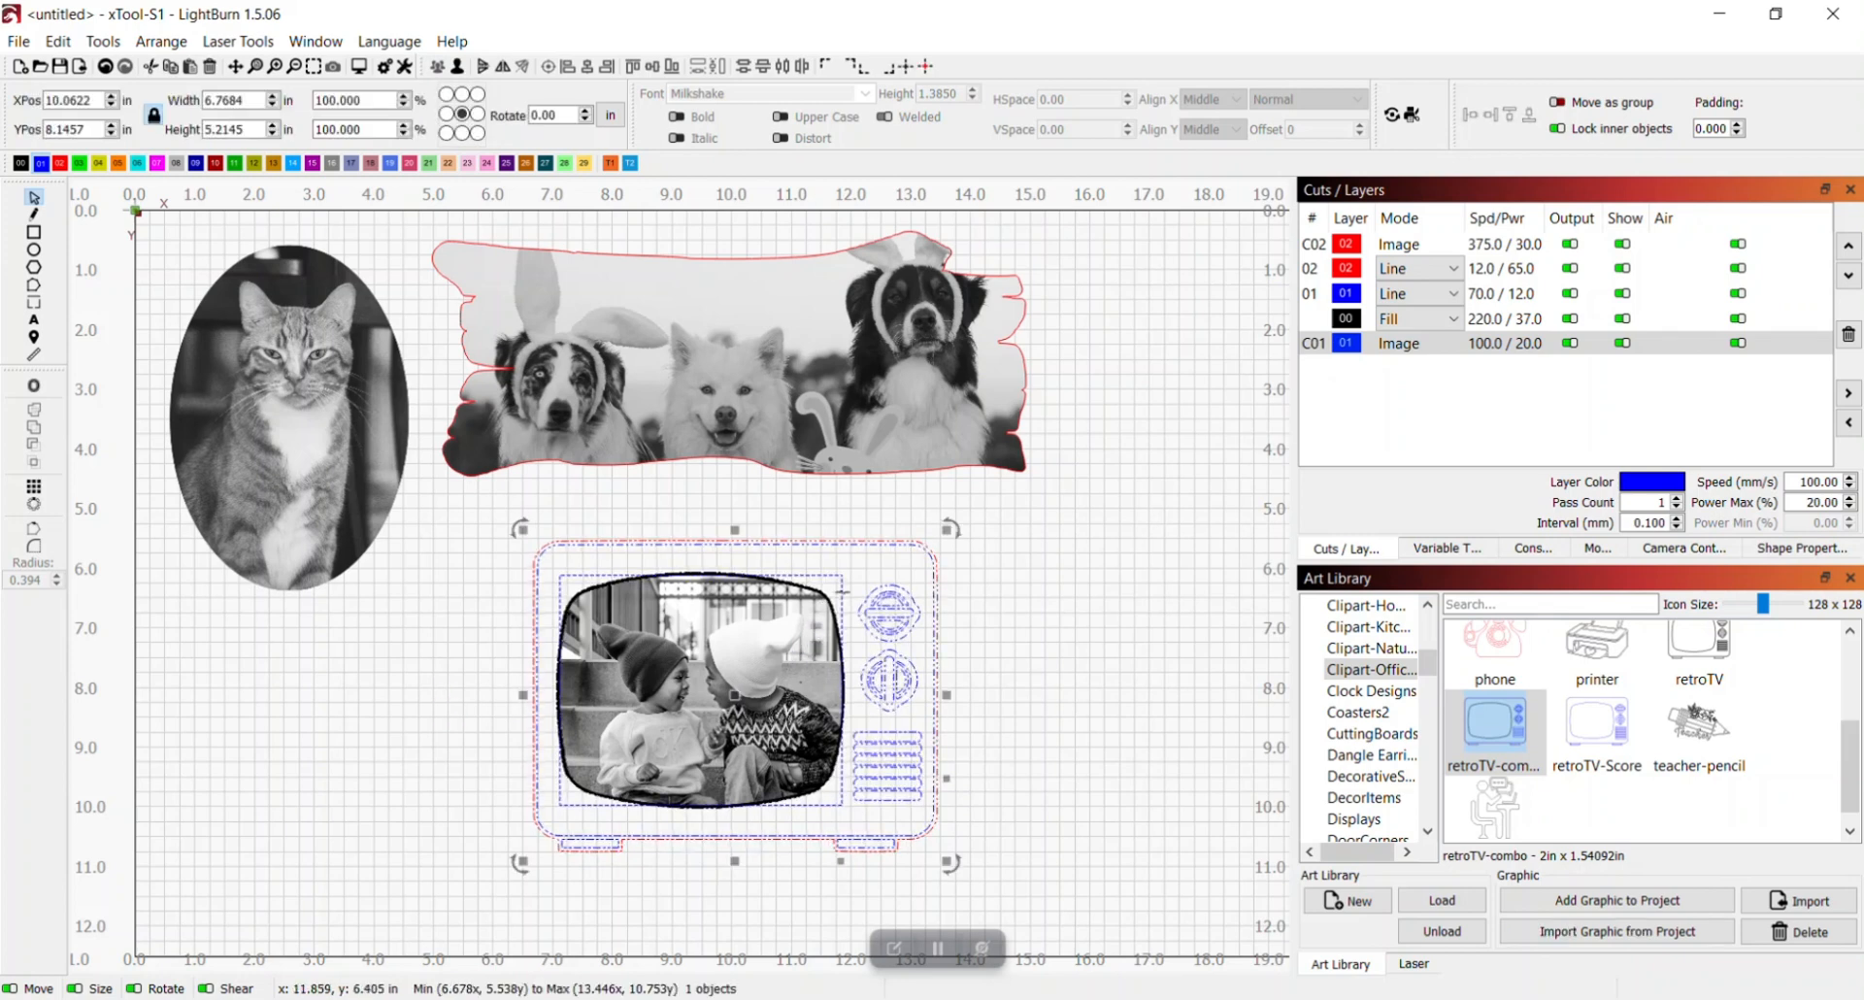
{"action": "left_click", "coordinate": [1033, 624]}
{"action": "mouse_move", "coordinate": [750, 619]}
{"action": "left_mouse_down"}
{"action": "mouse_move", "coordinate": [784, 590]}
{"action": "mouse_move", "coordinate": [741, 594]}
{"action": "left_mouse_up"}
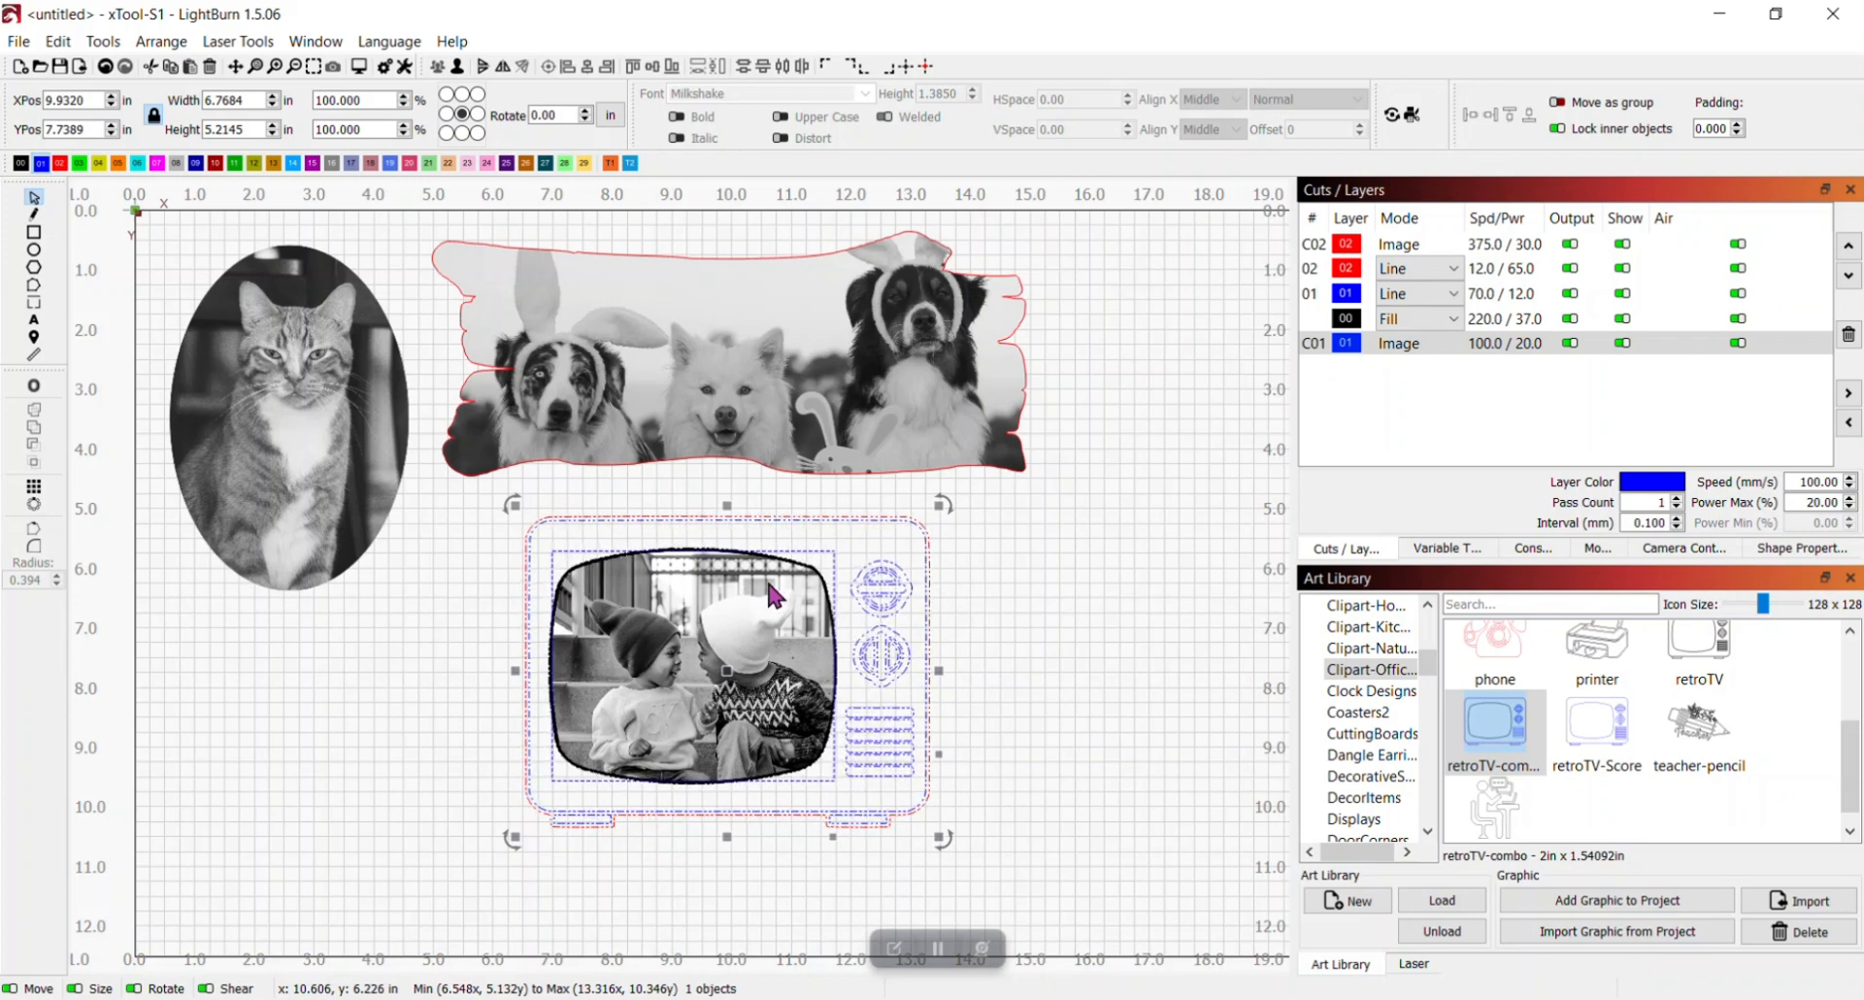
{"action": "left_click", "coordinate": [1097, 589]}
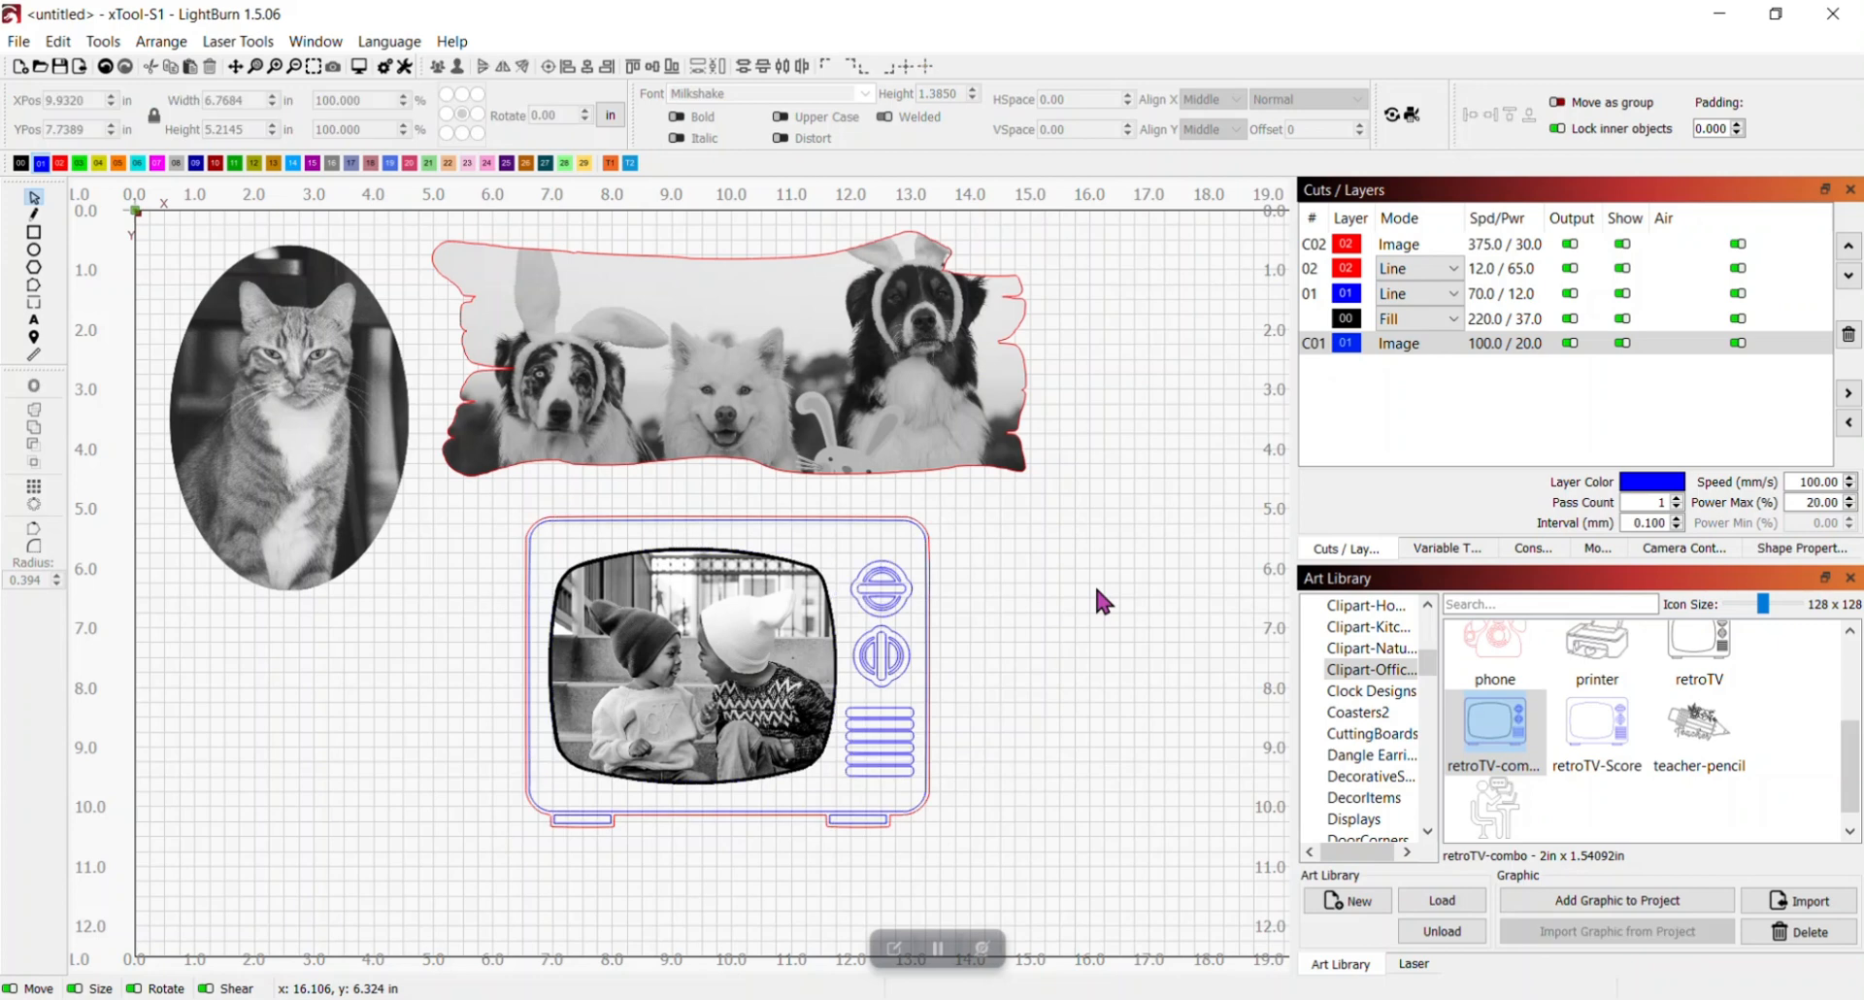